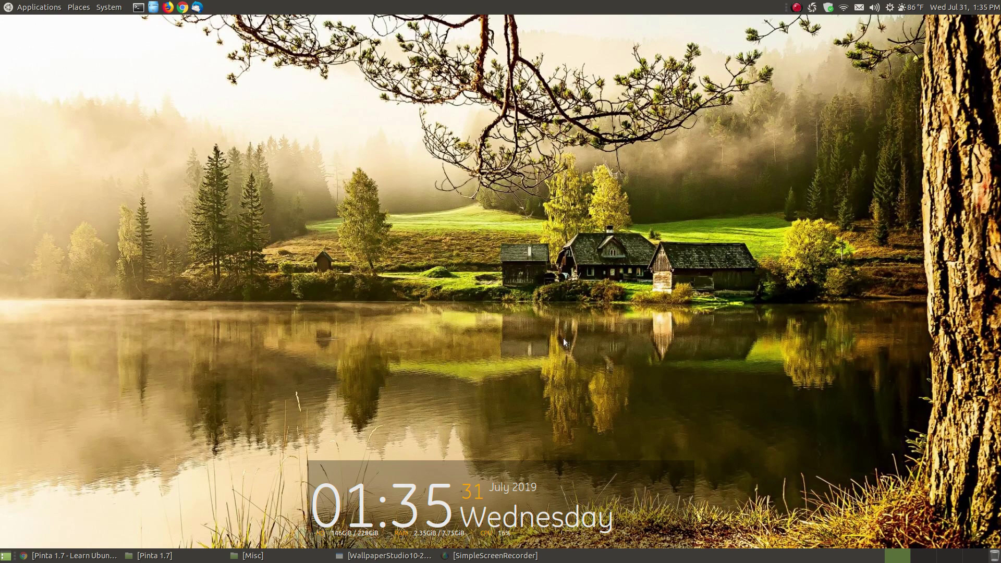
Bring up the Pinta 1.7 tutorial page and highlight its gdebi install command.
left_click(73, 555)
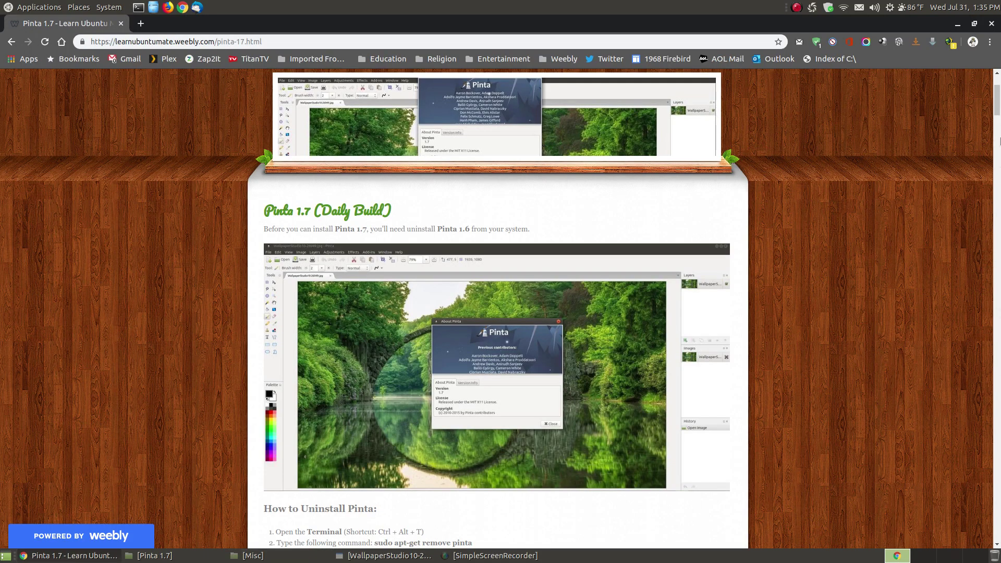
left_click_drag(998, 96, 997, 111)
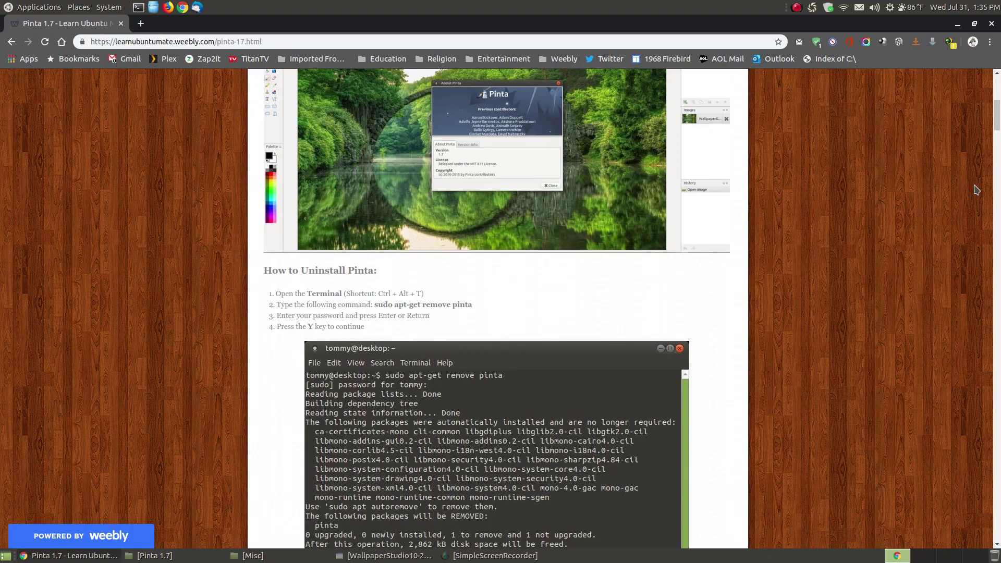
left_click_drag(997, 109, 997, 151)
scroll(714, 245, "up", 3)
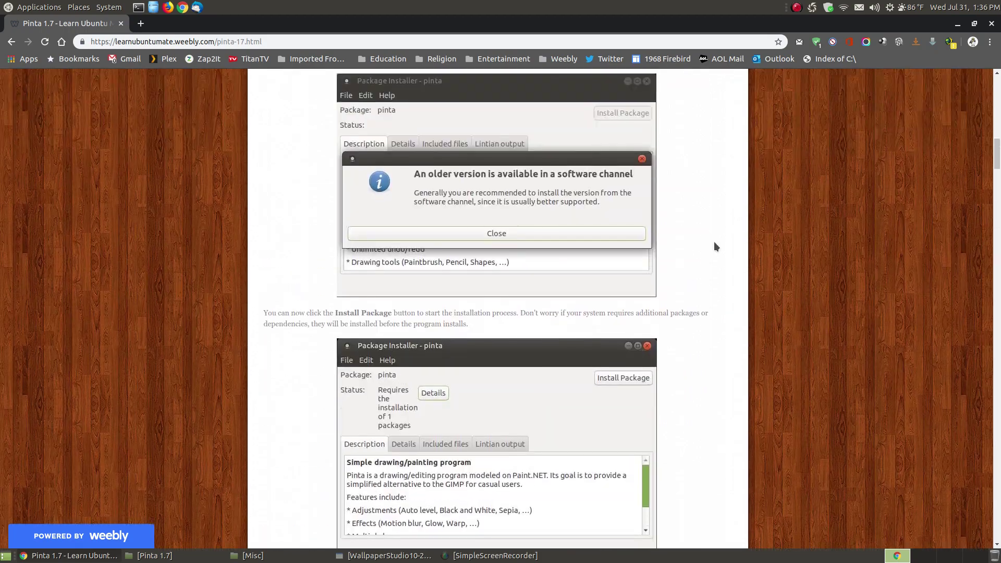
scroll(714, 242, "up", 4)
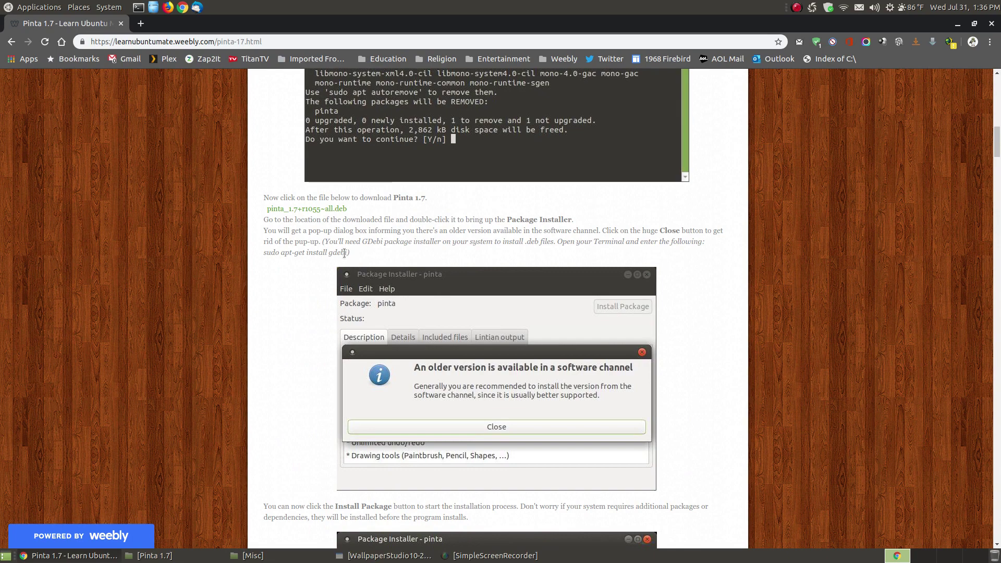
left_click_drag(259, 252, 349, 251)
left_click(422, 255)
Scroll down through the rest of the tutorial page and back to the top.
left_click_drag(996, 143, 996, 278)
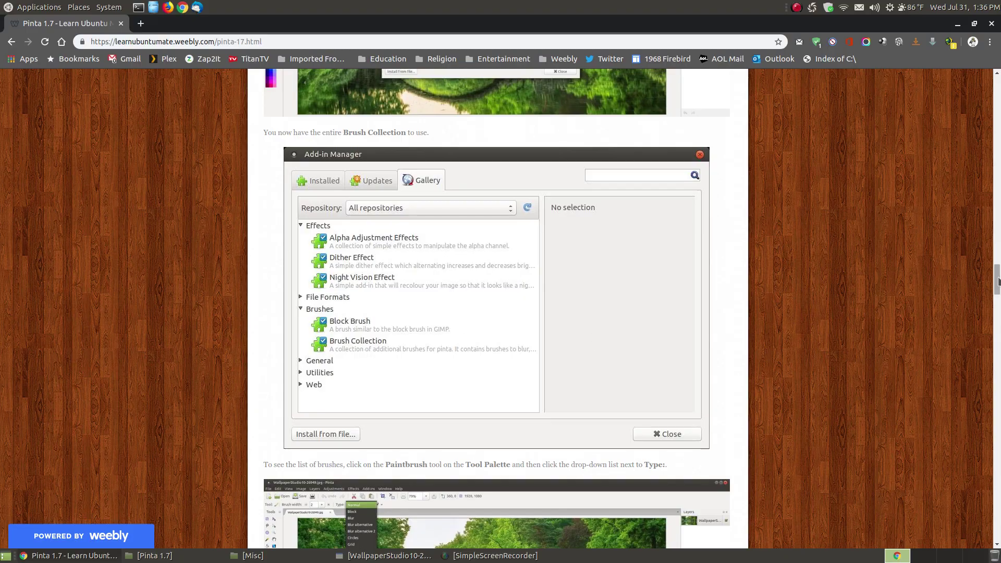
left_click_drag(997, 279, 992, 513)
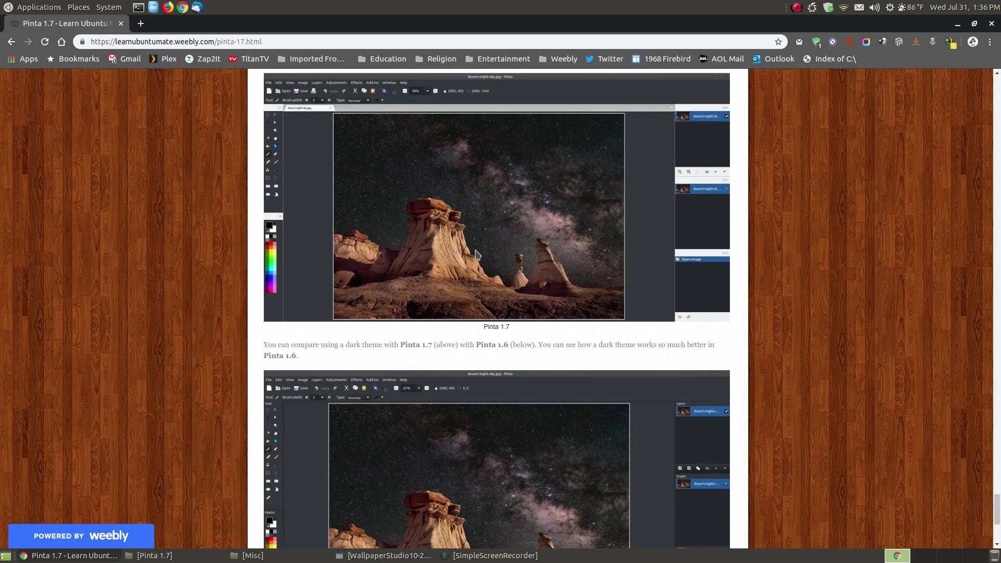
scroll(479, 257, "up", 2)
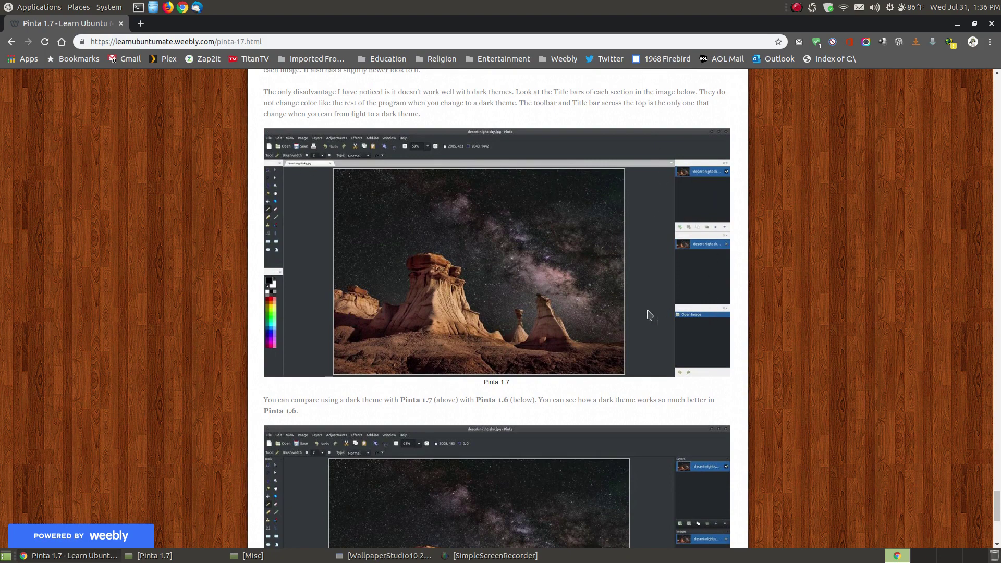
scroll(822, 312, "down", 3)
scroll(822, 311, "down", 1)
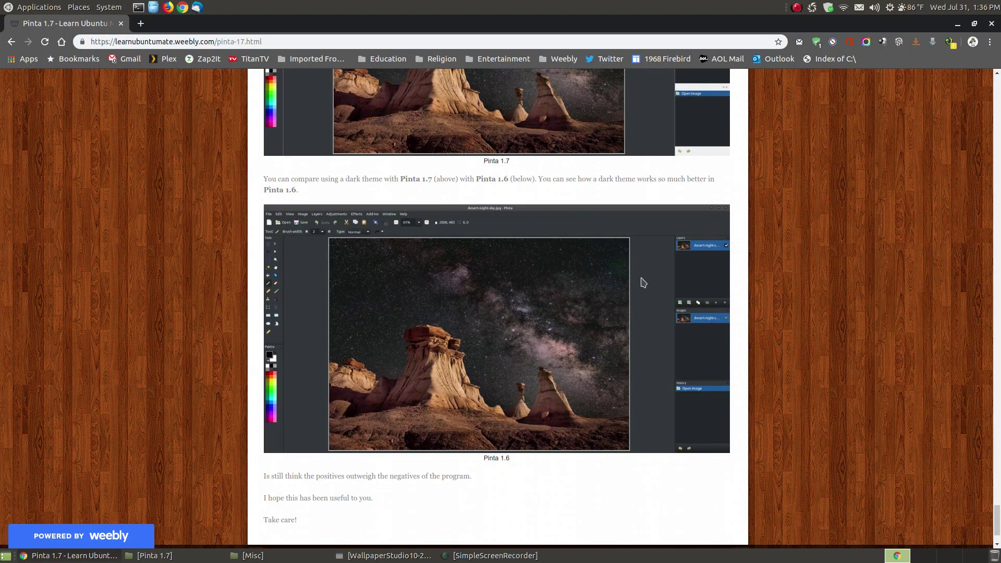
left_click_drag(995, 518, 996, 119)
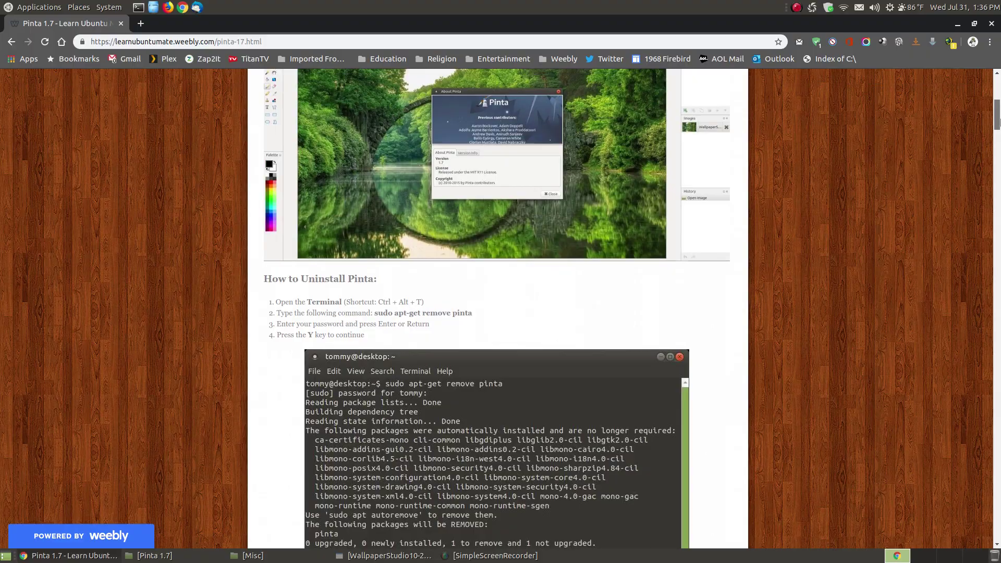
Return to Pinta and check that Help > About shows version 1.6.
left_click(957, 24)
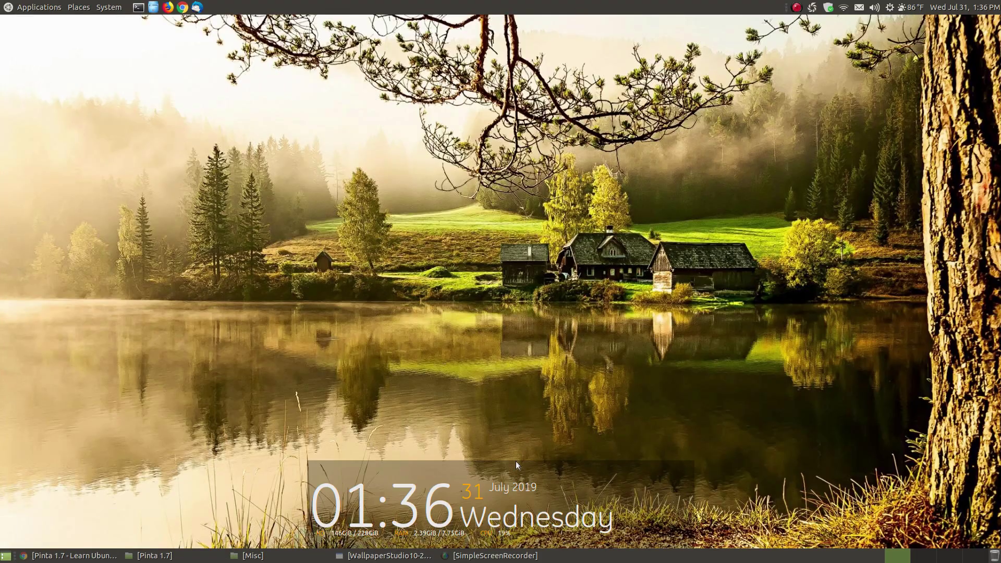
left_click(389, 555)
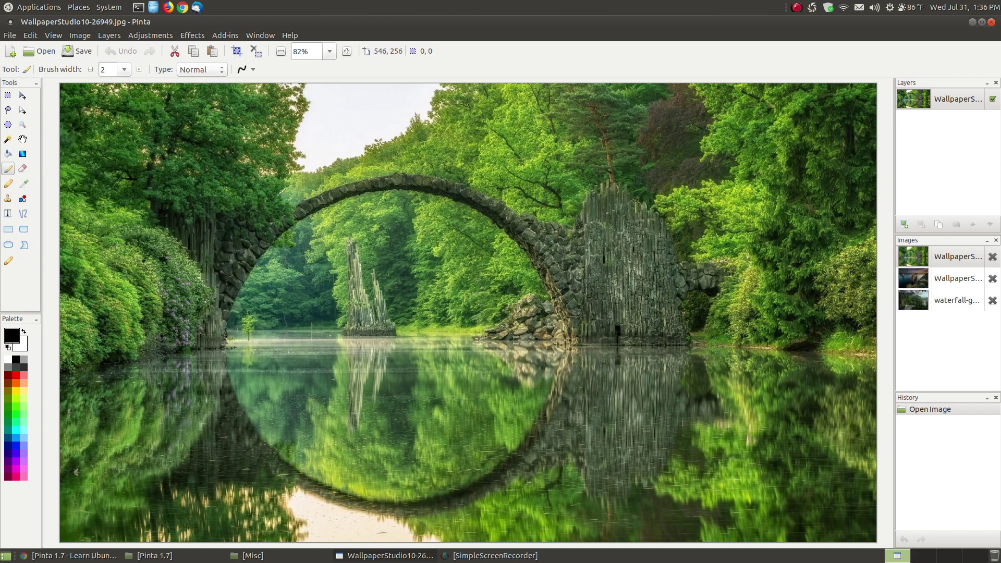
left_click(291, 35)
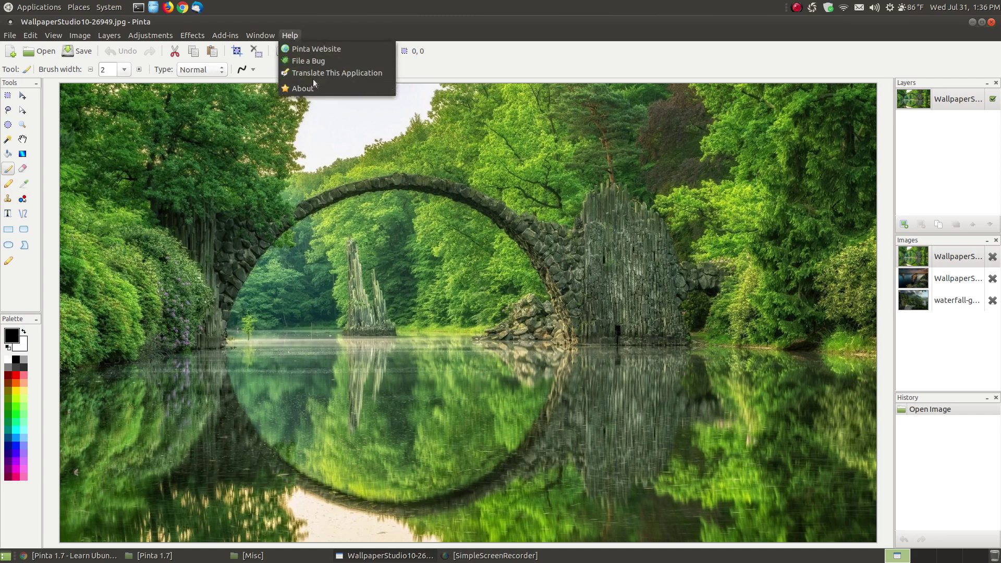
left_click(315, 87)
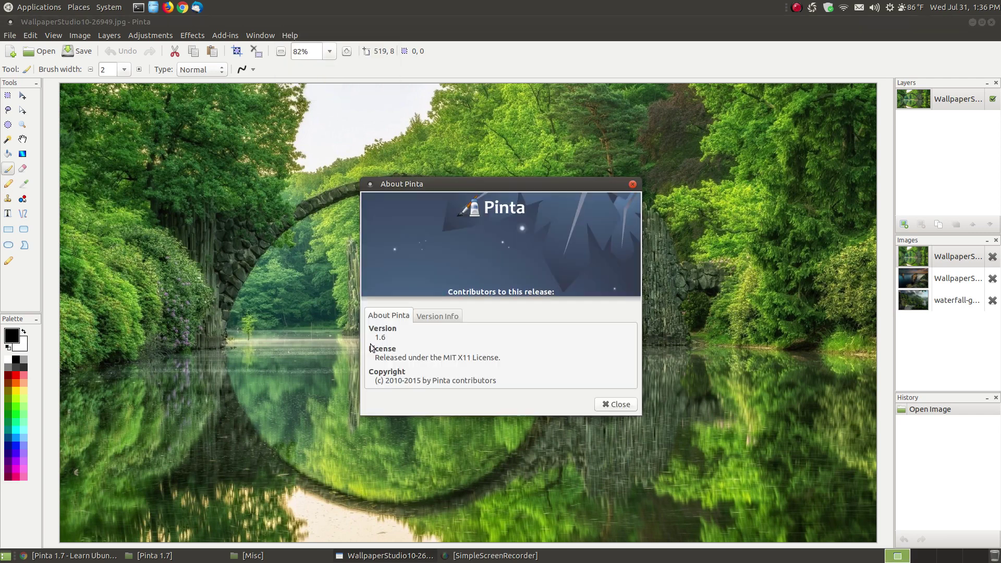
left_click(610, 404)
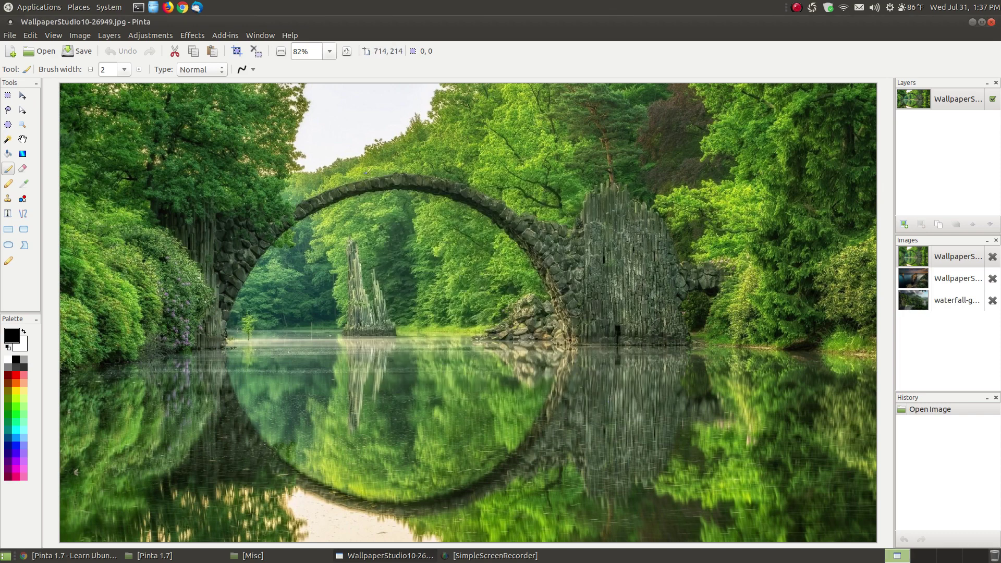
Cycle between the coastal cliffs, waterfall-grass-jungle and arch-bridge image tabs.
left_click(919, 282)
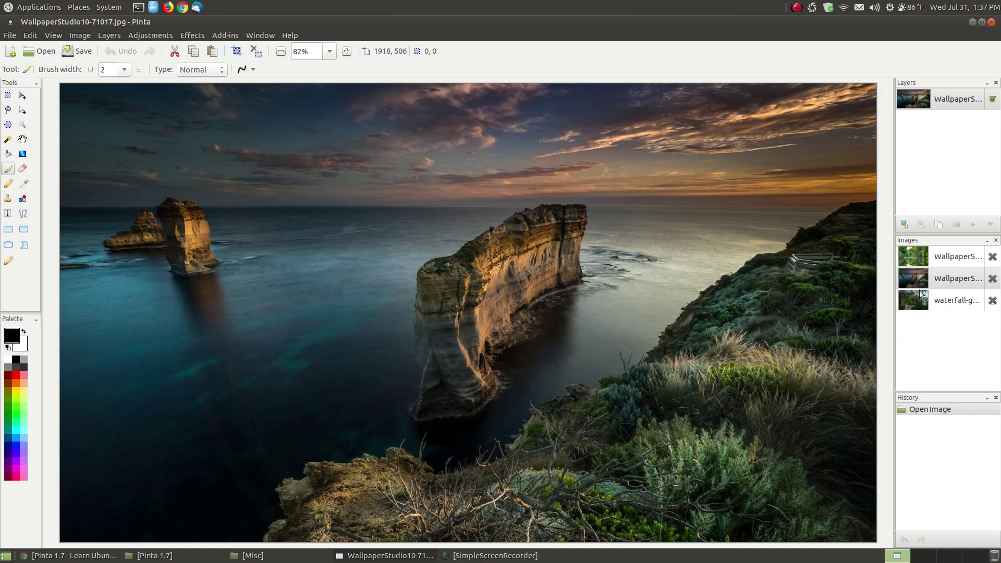
left_click(921, 292)
left_click(920, 281)
left_click(916, 253)
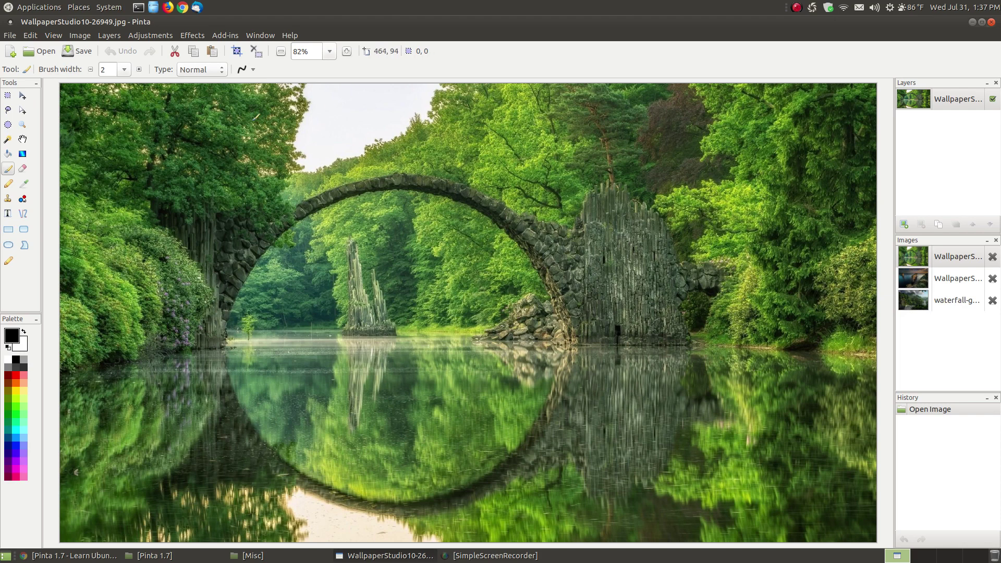
left_click(918, 282)
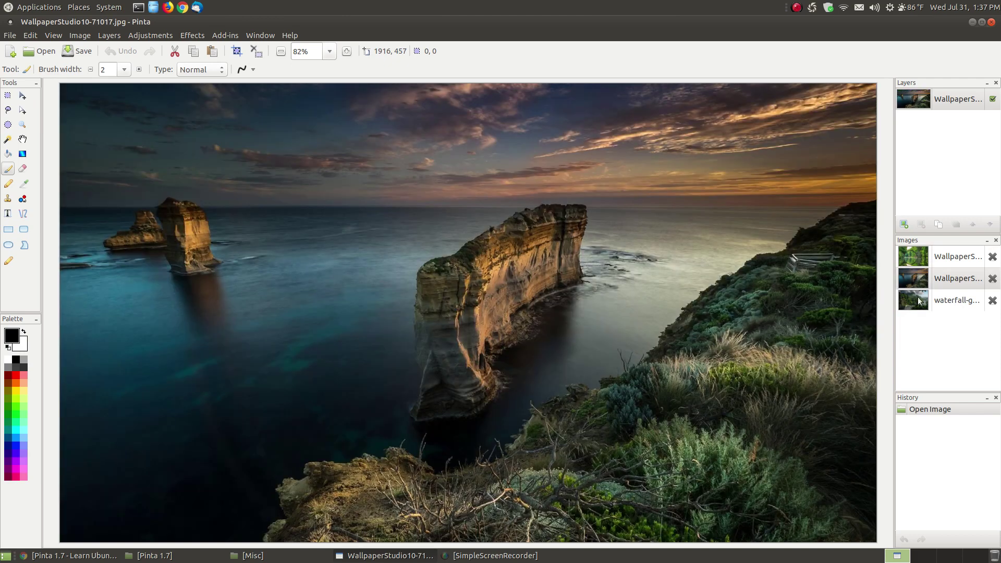
left_click(920, 301)
left_click(918, 282)
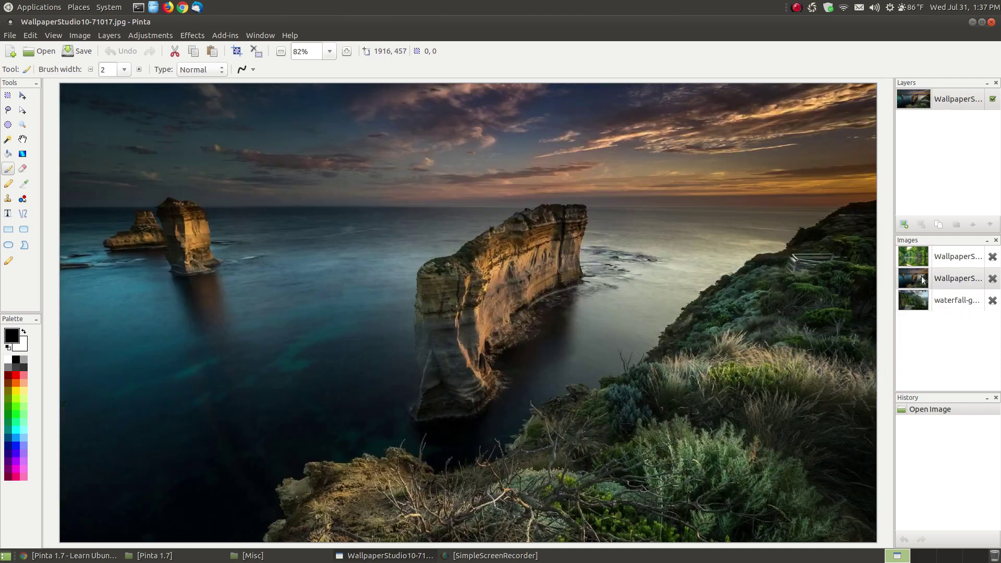
Close all three open images and quit Pinta.
left_click(992, 256)
left_click(991, 257)
left_click(992, 256)
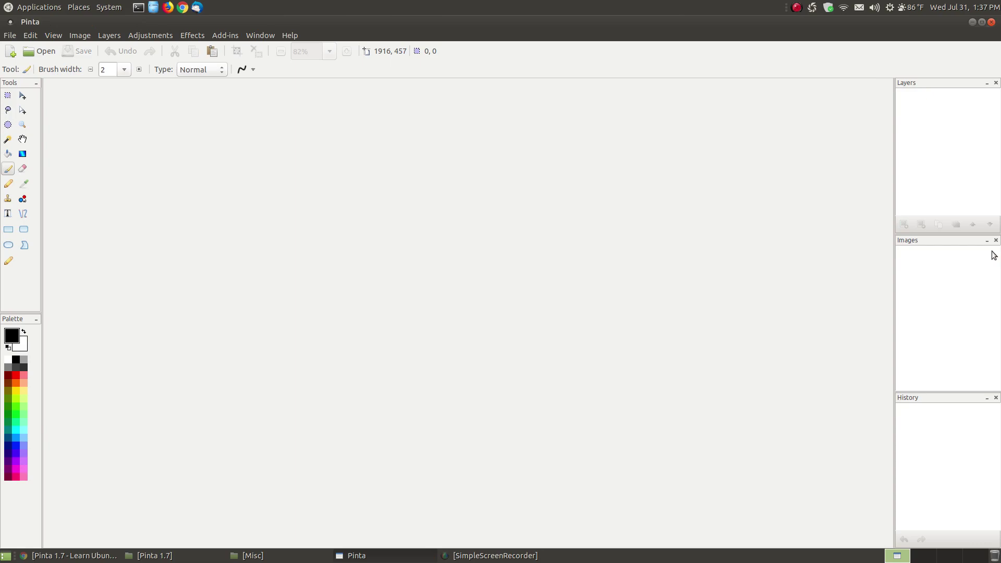
left_click(992, 22)
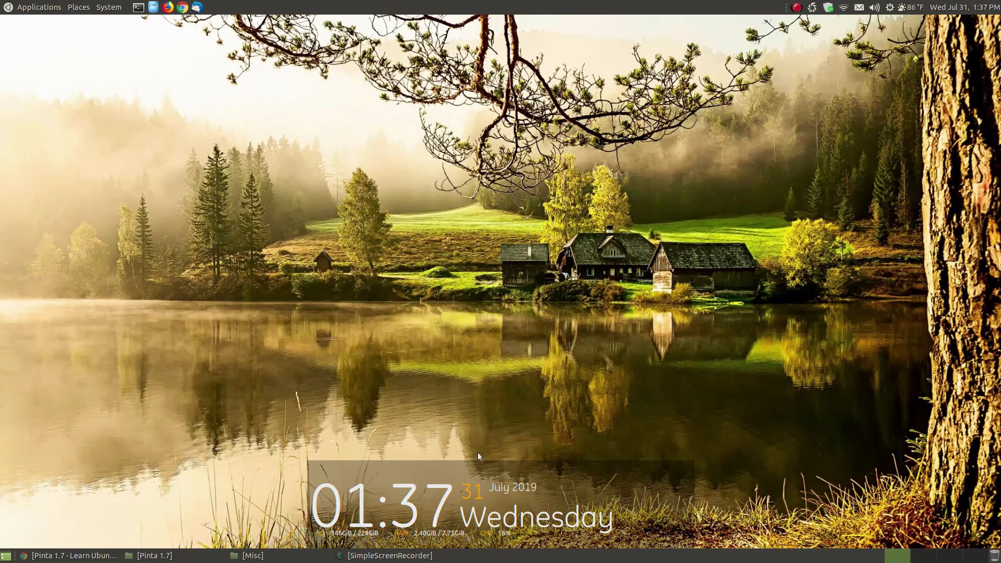
Open a new terminal and copy 'sudo apt-get remove pinta' from the tutorial page.
left_click(76, 556)
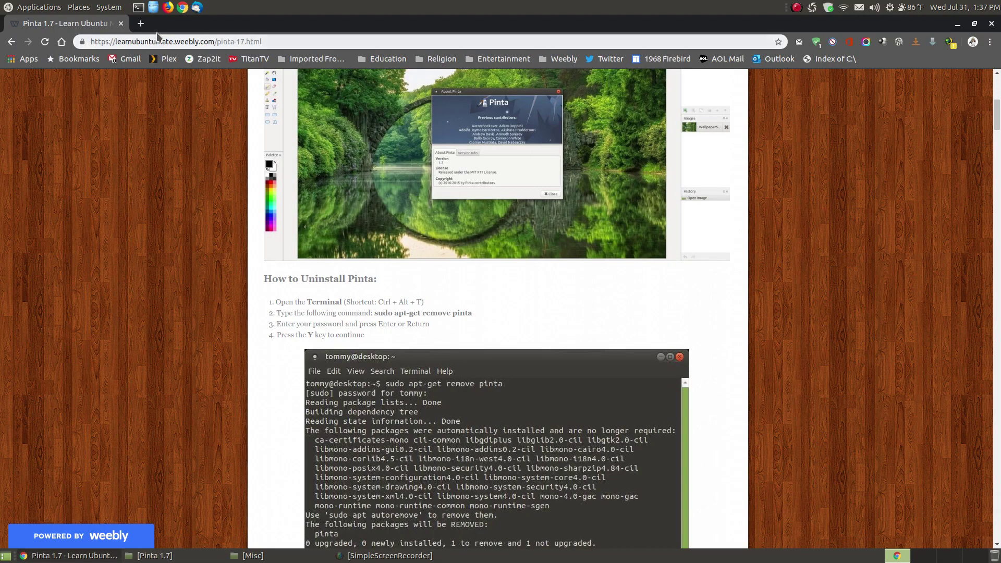
left_click(138, 8)
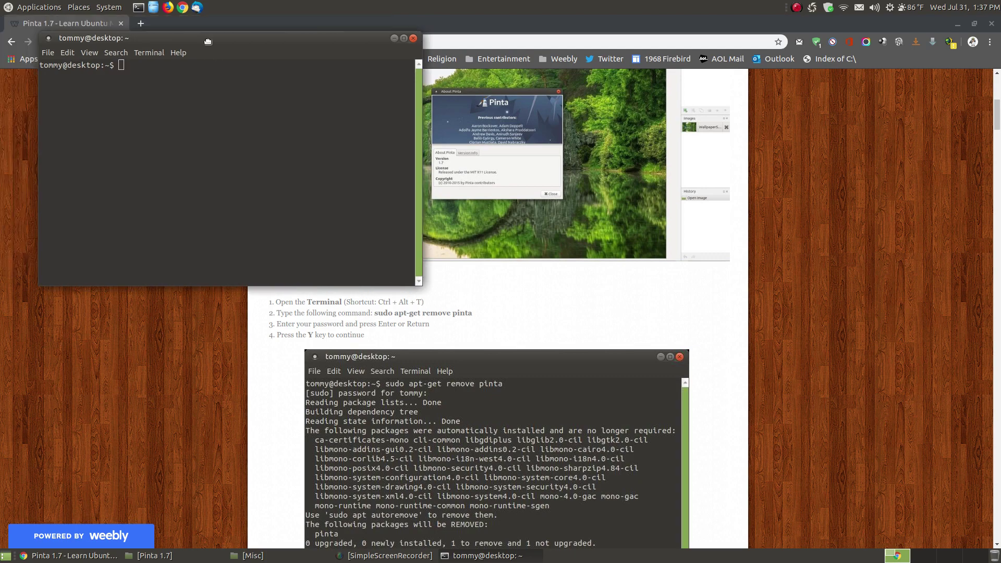
left_click_drag(125, 17, 540, 143)
left_click(226, 267)
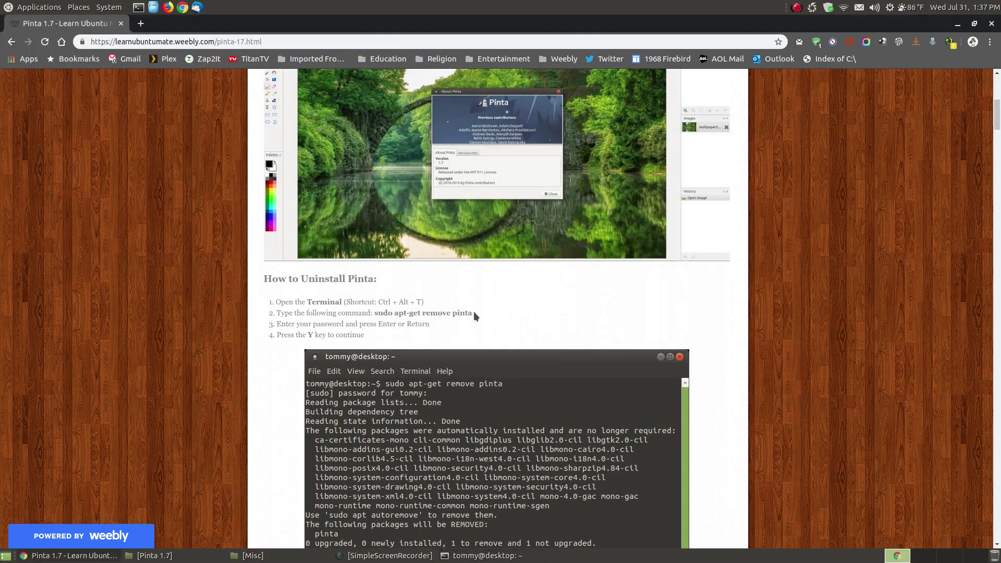
left_click_drag(473, 313, 393, 308)
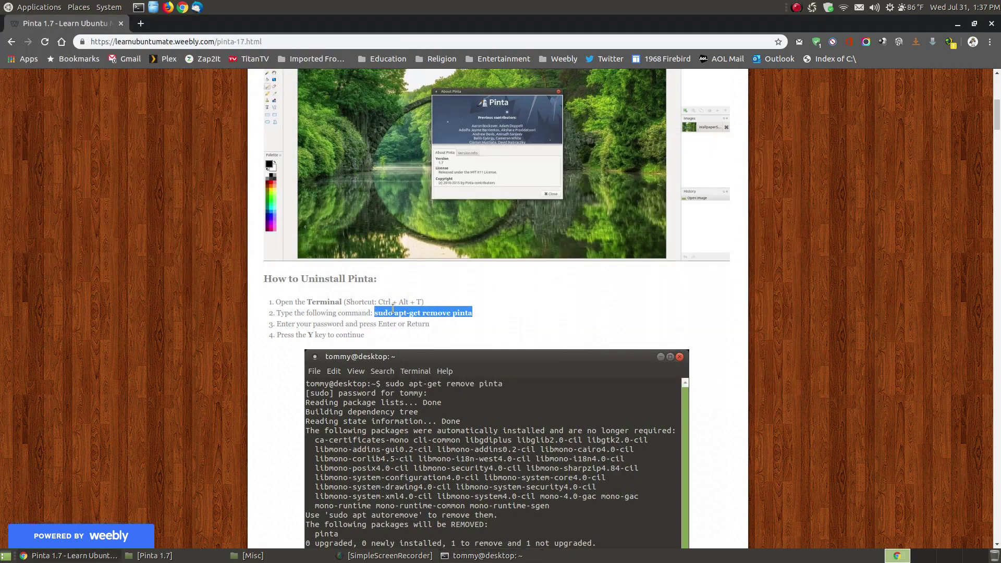
right_click(393, 308)
left_click(412, 313)
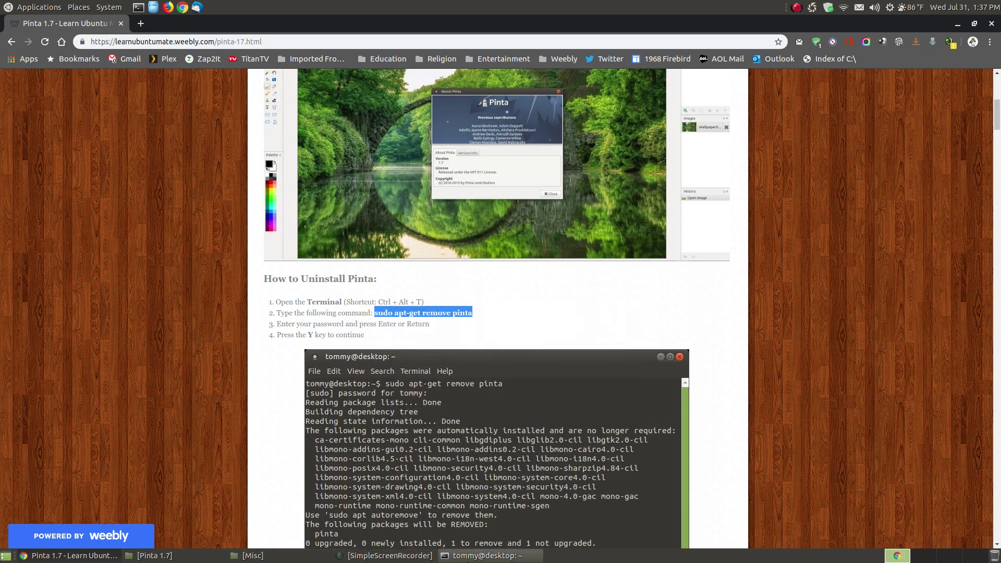
Run the pasted remove command, enter the password, confirm with y, then exit the terminal.
left_click(480, 556)
right_click(535, 206)
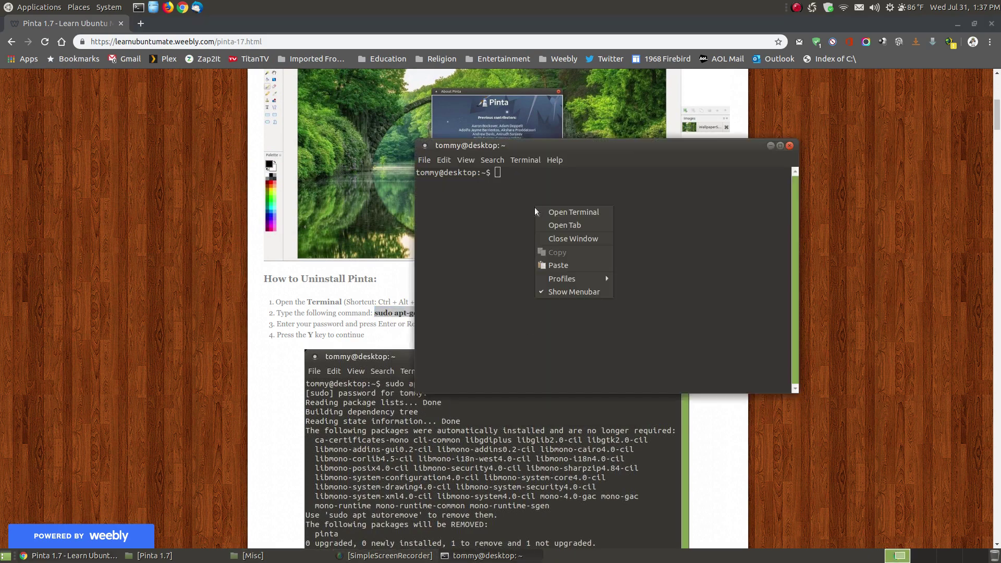
left_click(558, 258)
key("Return")
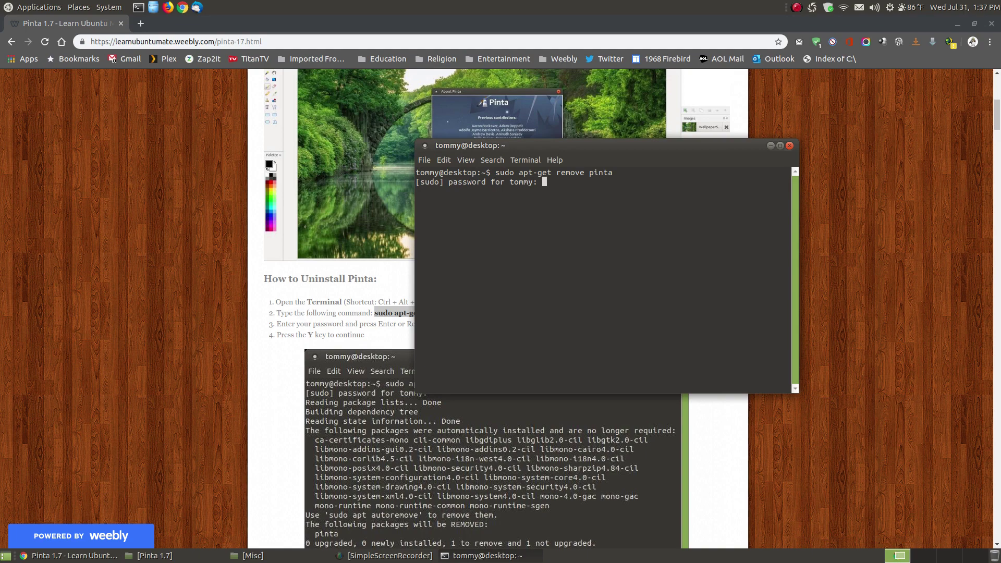
key("Return")
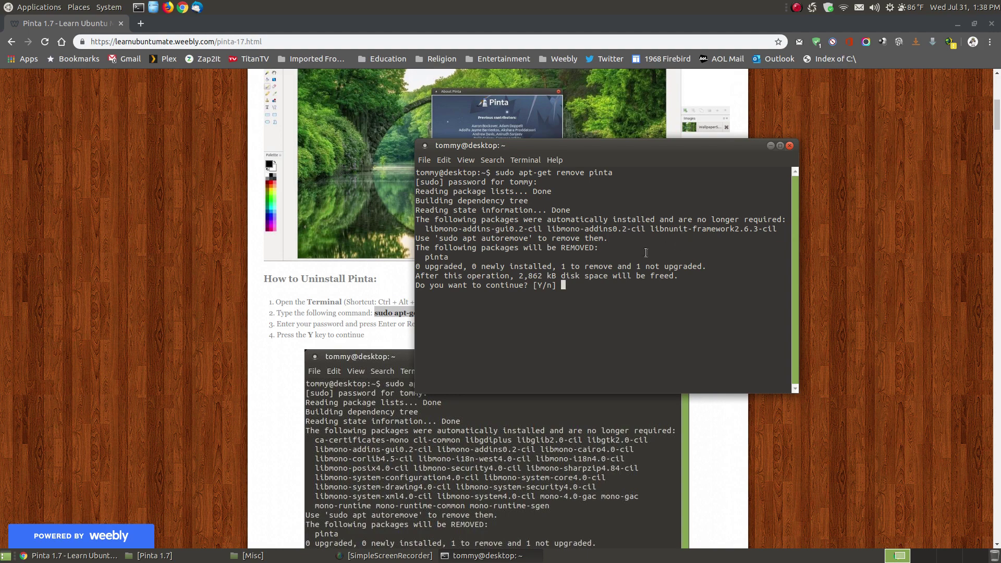
type("y")
key("Return")
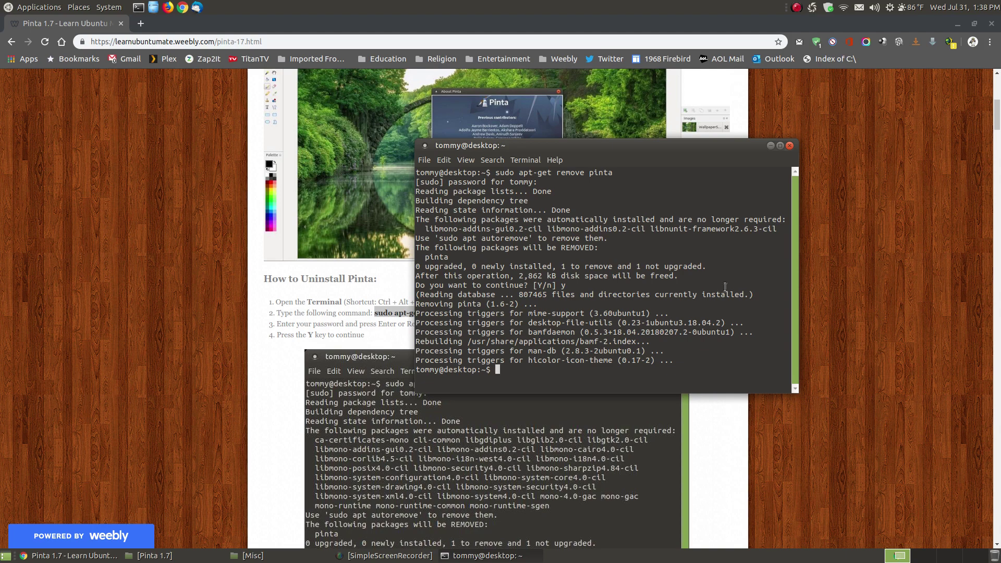
type("exit")
key("Return")
Scroll the tutorial to the download section, then bring up the Downloads/Pinta 1.7 folder.
left_click(775, 279)
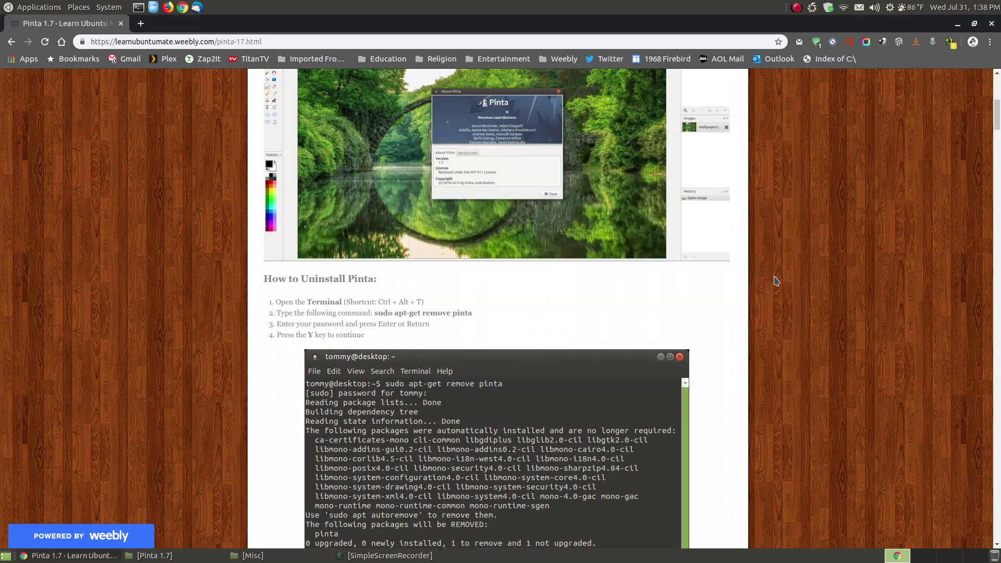
scroll(776, 279, "down", 3)
scroll(775, 280, "down", 5)
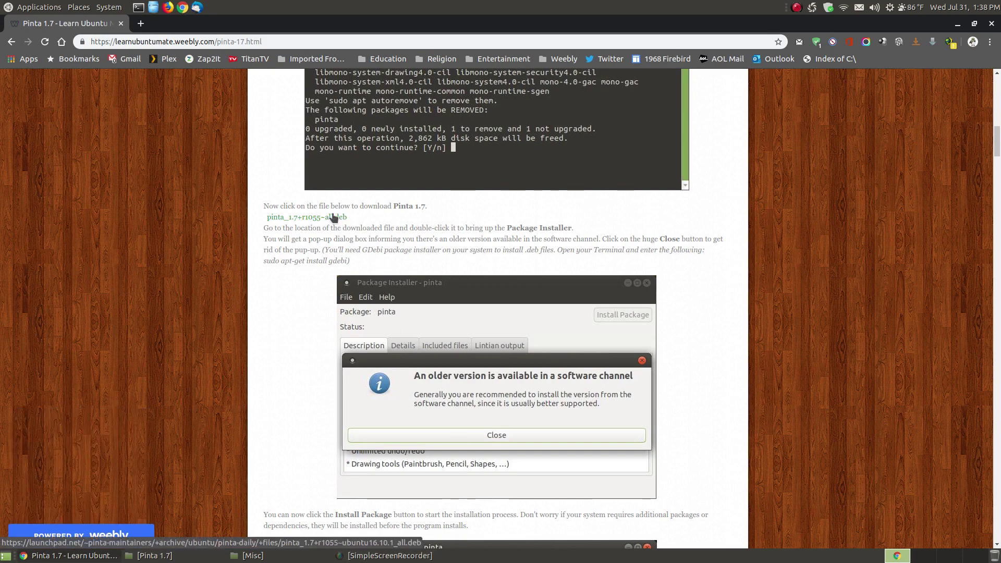
scroll(774, 339, "down", 4)
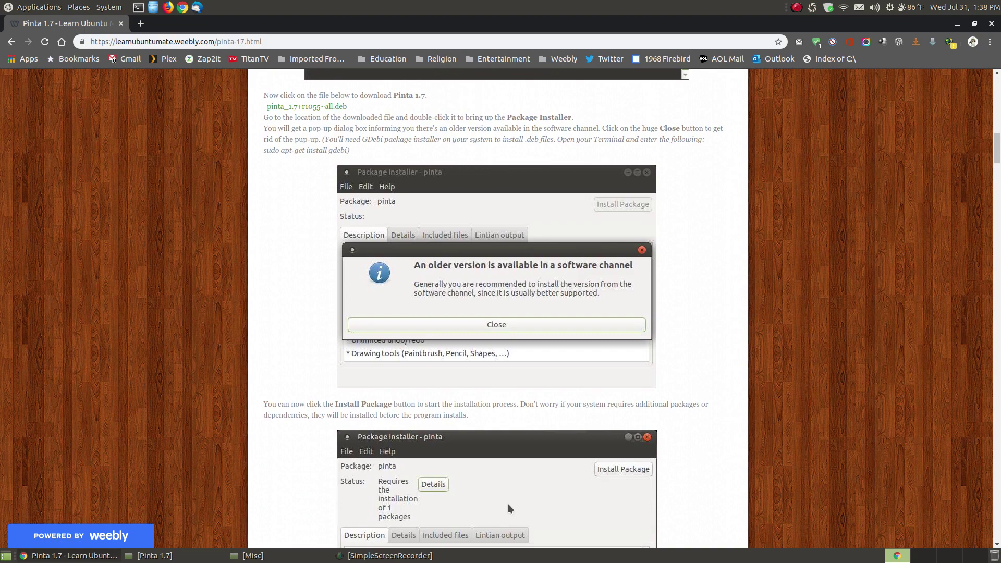
left_click(151, 555)
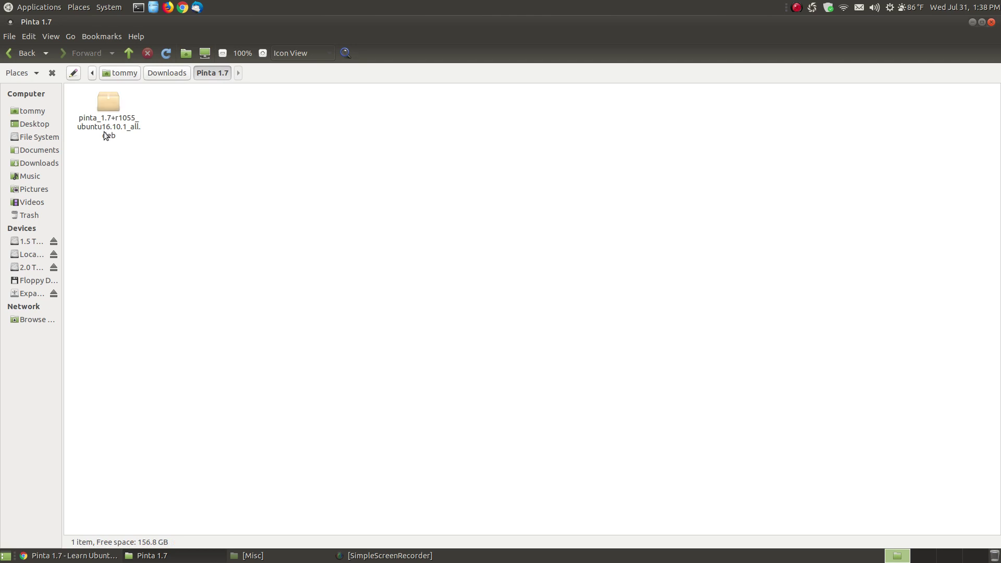
Load pinta_1.7+r1055_ubuntu16.10.1_all.deb in GDebi and dismiss the older-version notice.
double_click(107, 103)
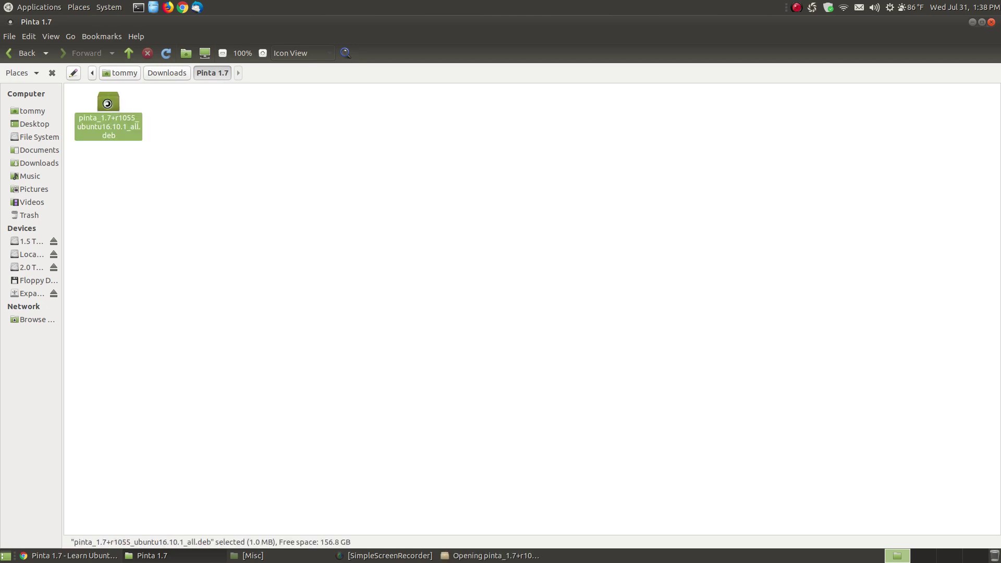
left_click(972, 22)
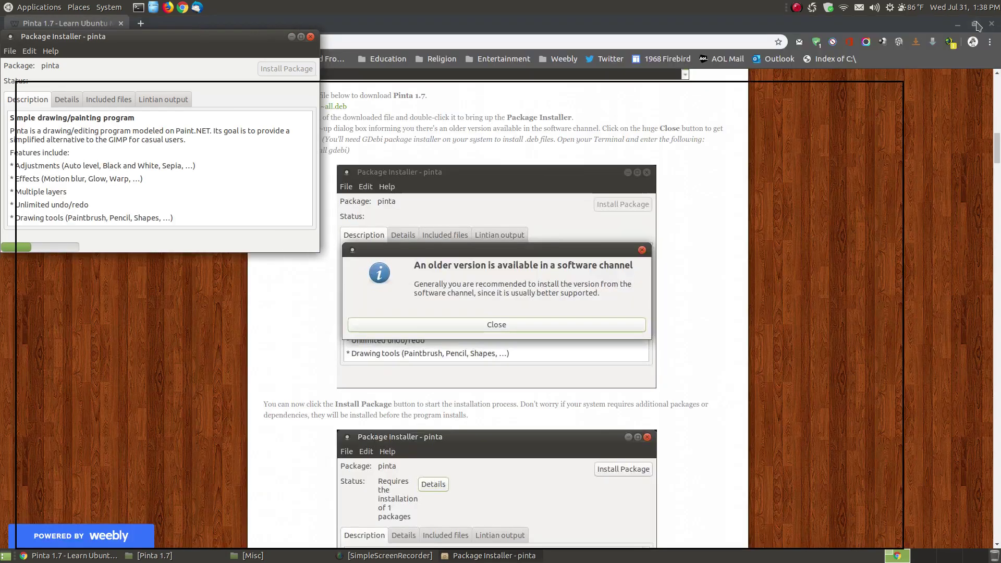
left_click(957, 24)
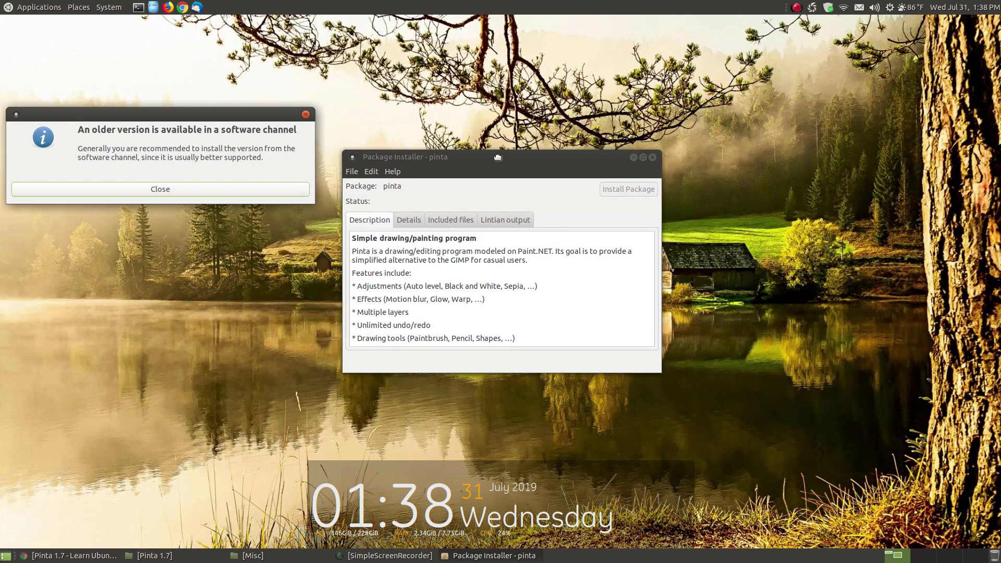
left_click_drag(154, 112, 485, 250)
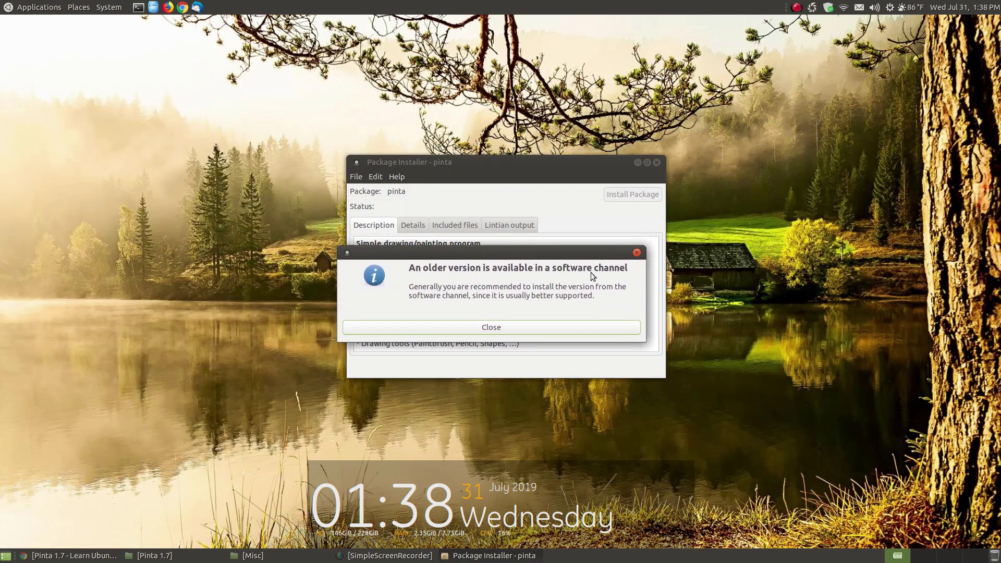
left_click(491, 328)
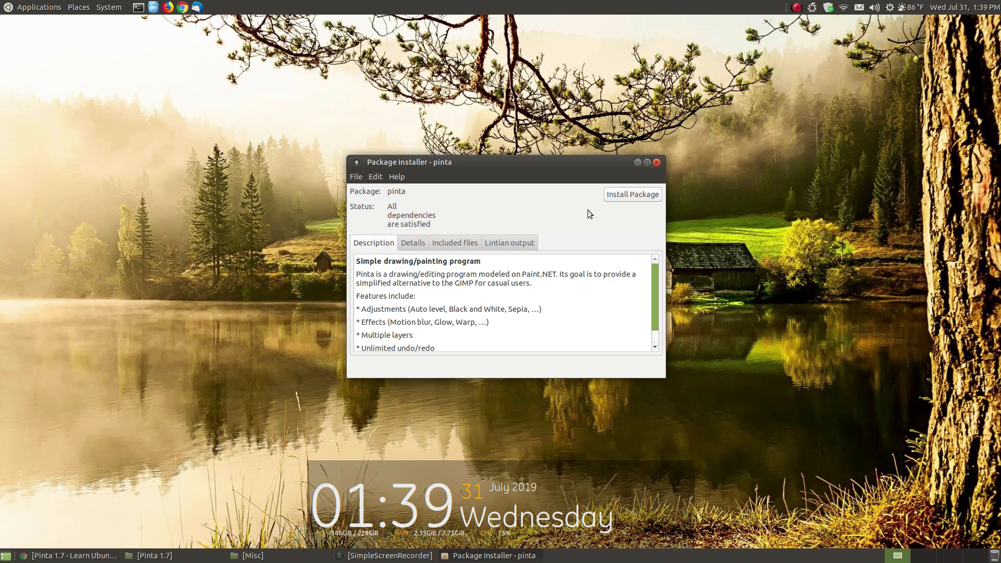
Install the Pinta 1.7 package with the administrator password, then close GDebi.
left_click(621, 194)
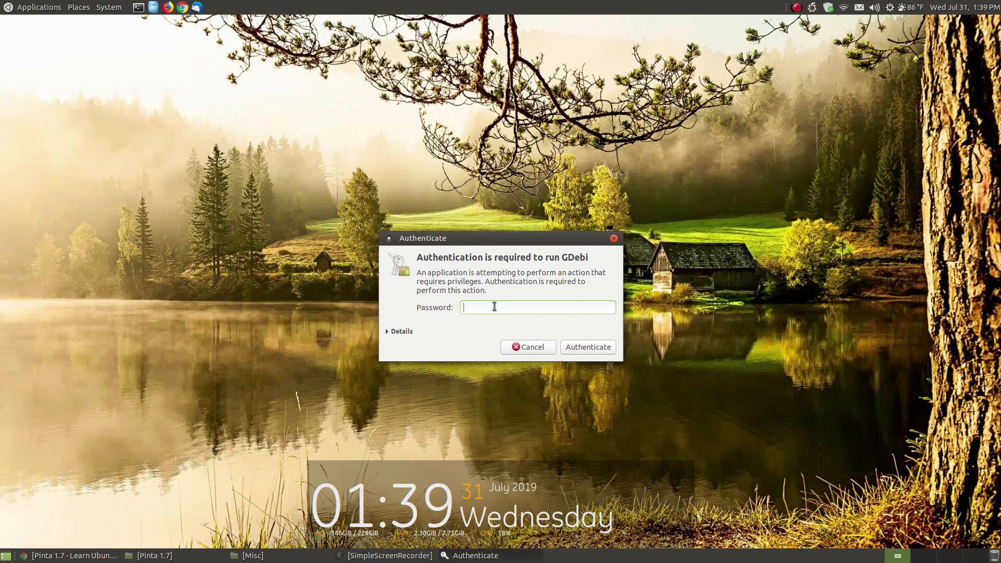
type("••••••••")
left_click(596, 346)
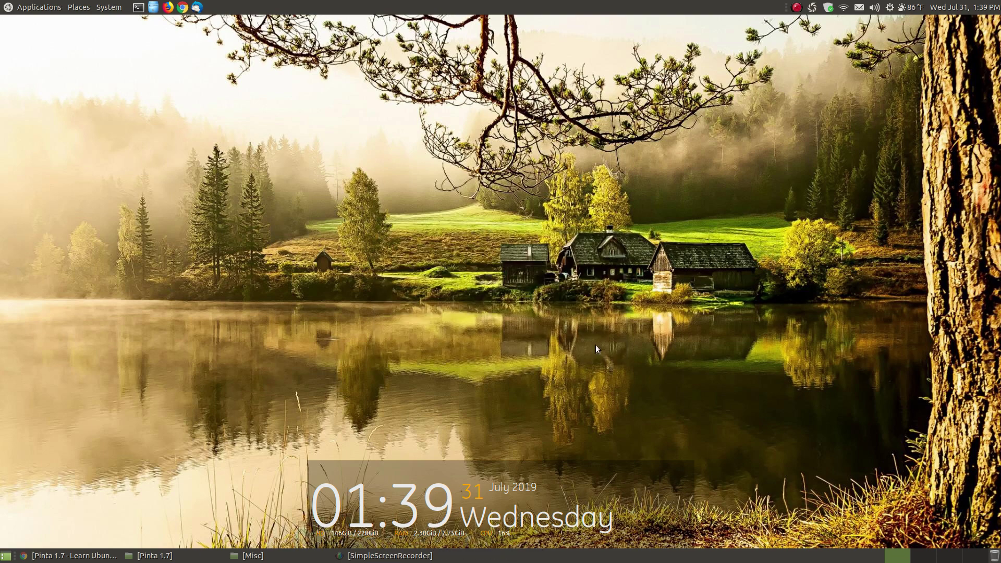
left_click_drag(171, 51, 434, 162)
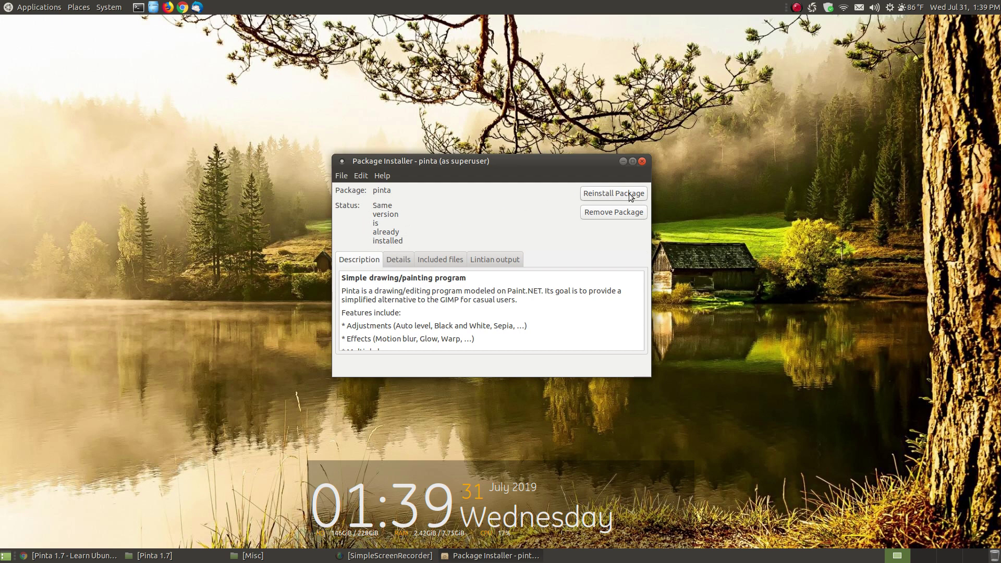
left_click(642, 161)
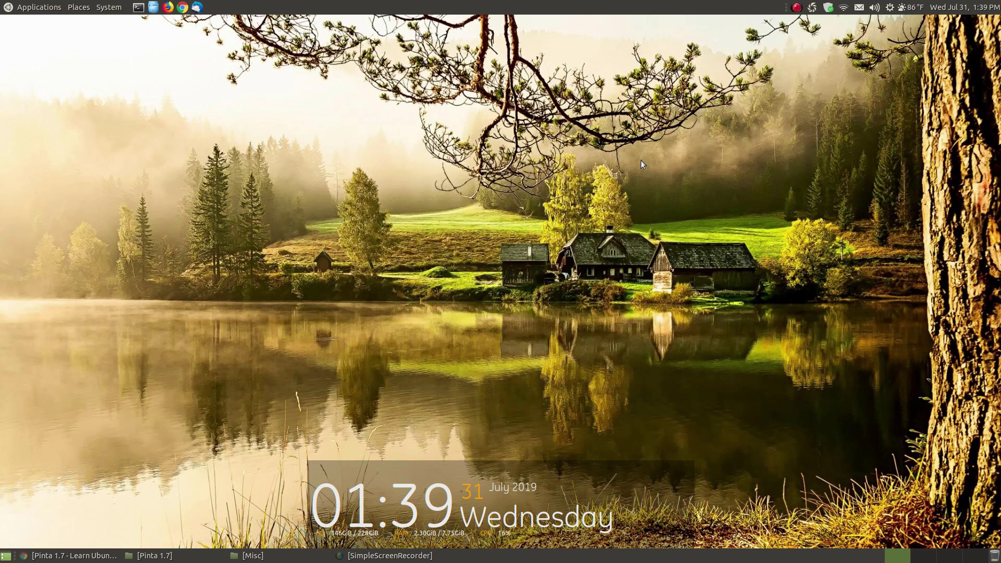
Open WallpaperStudio10-26949.jpg from the Misc folder in Pinta and apply Best Fit.
left_click(253, 555)
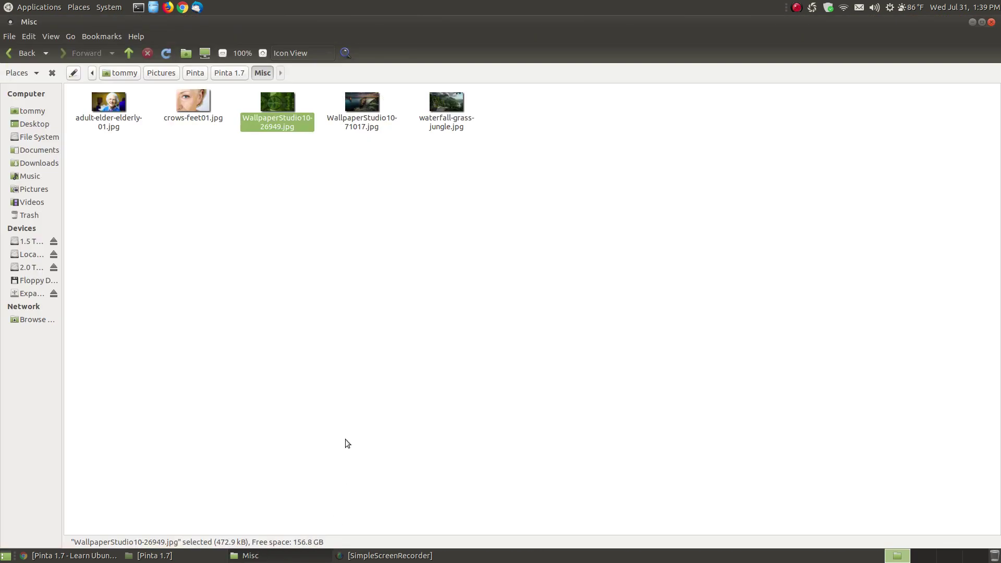
right_click(281, 117)
mouse_move(376, 135)
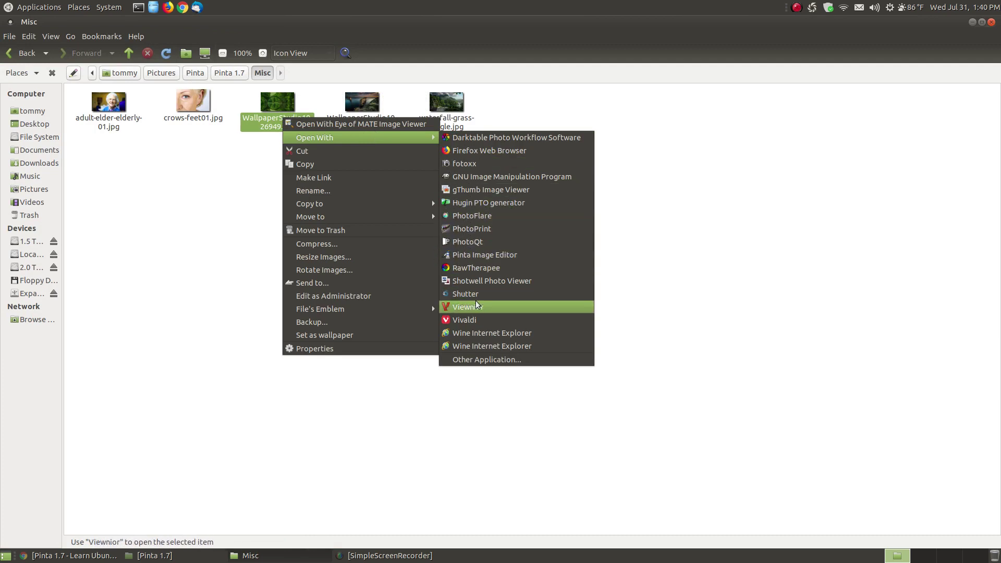
left_click(479, 254)
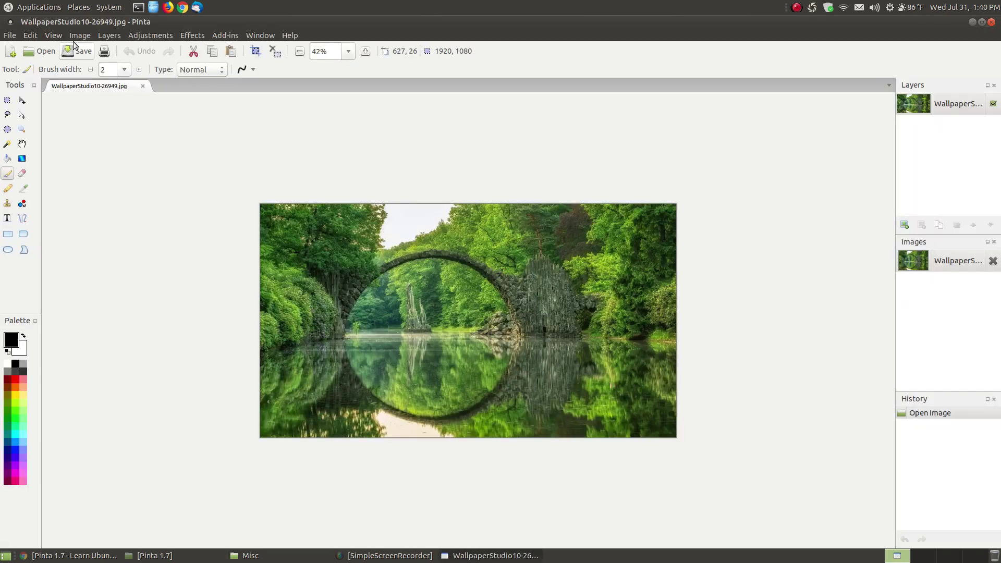
left_click(54, 35)
left_click(82, 129)
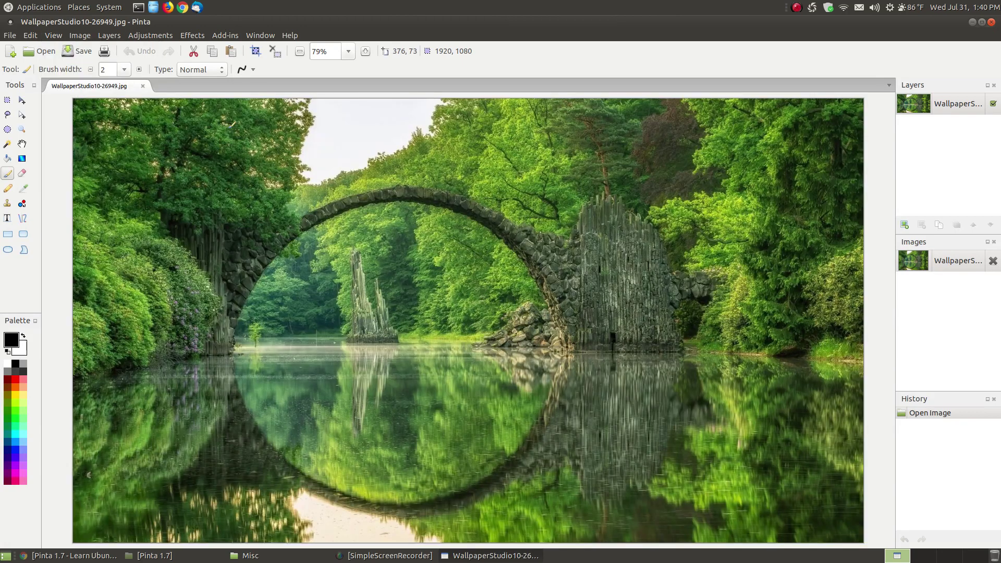
Bring up File > Open and select WallpaperStudio10-71017.jpg.
left_click(10, 35)
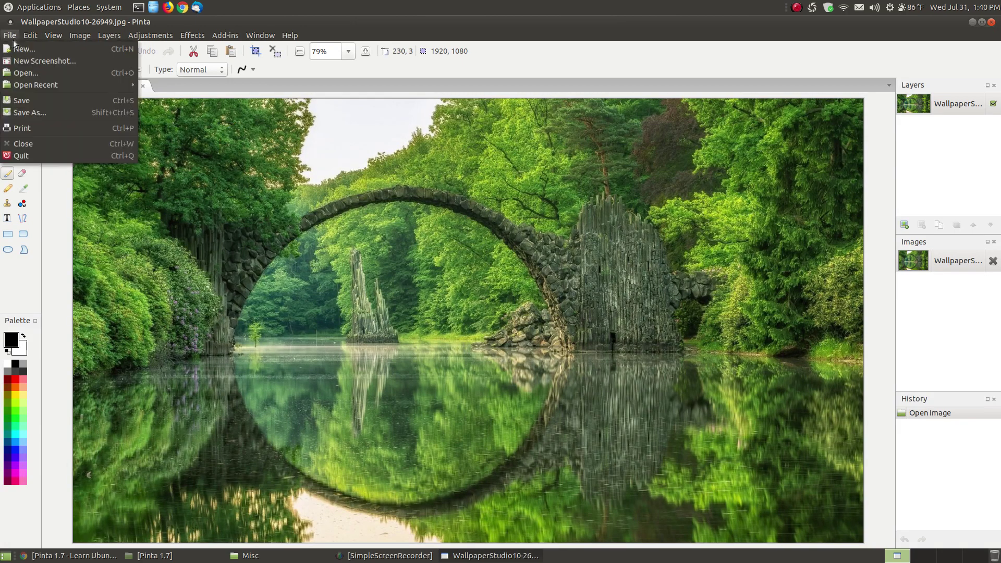
left_click(25, 73)
left_click(422, 245)
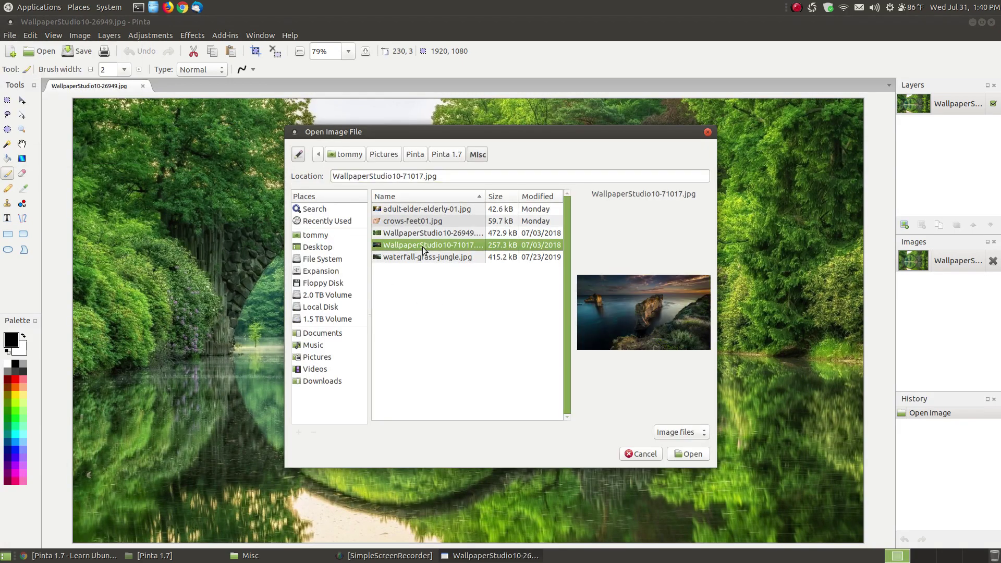
Open WallpaperStudio10-71017.jpg and waterfall-grass-jungle.jpg as new images.
left_click(688, 452)
left_click(10, 36)
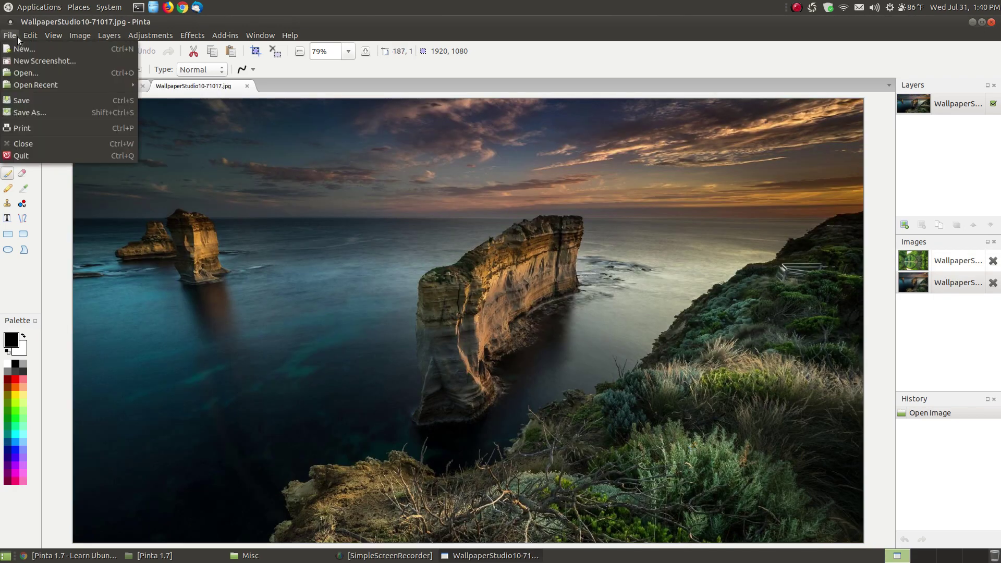
left_click(23, 73)
left_click(446, 258)
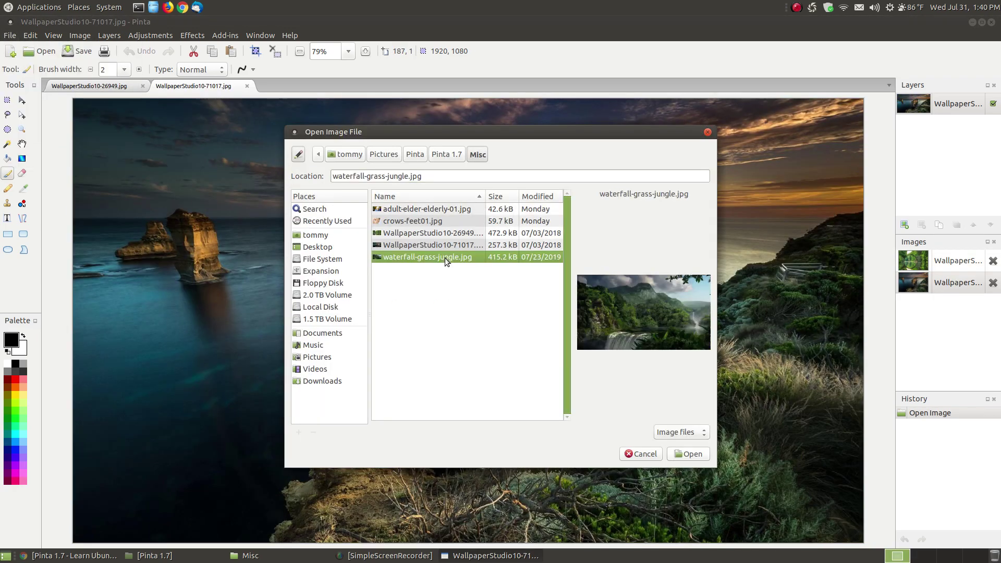
left_click(680, 451)
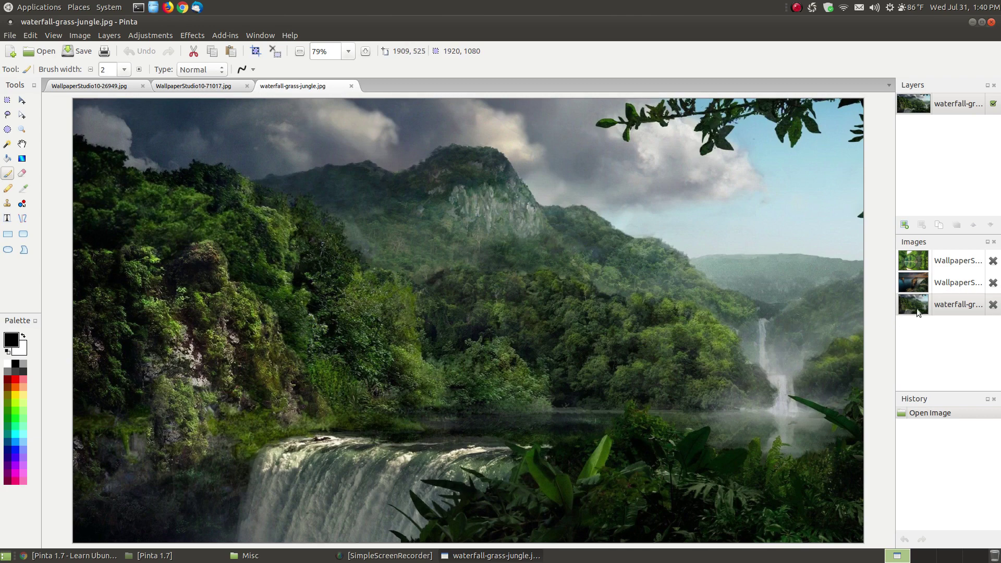
Switch among the three open images, ending on the WallpaperStudio10-26949.jpg bridge image.
left_click(921, 282)
left_click(916, 260)
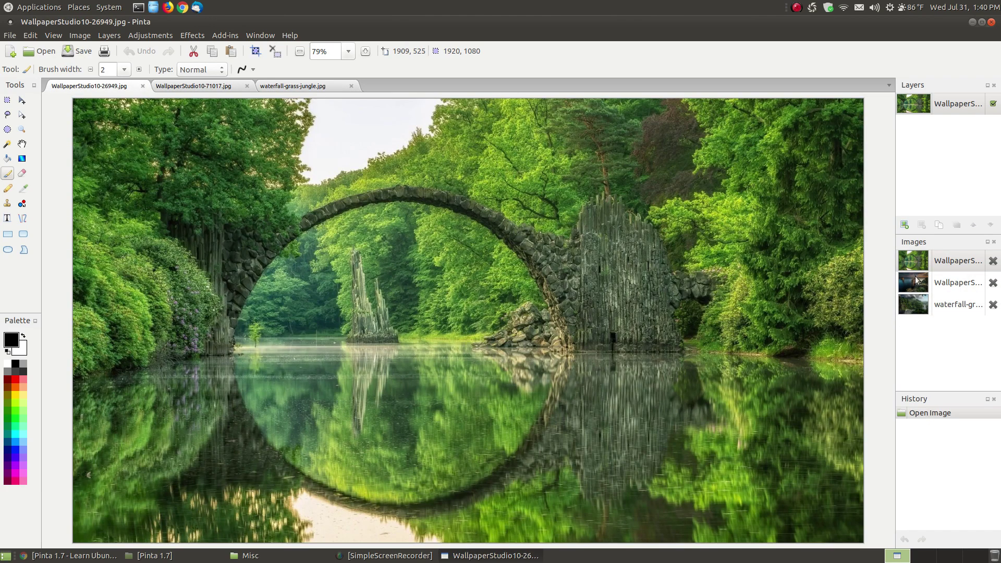
left_click(916, 281)
left_click(918, 305)
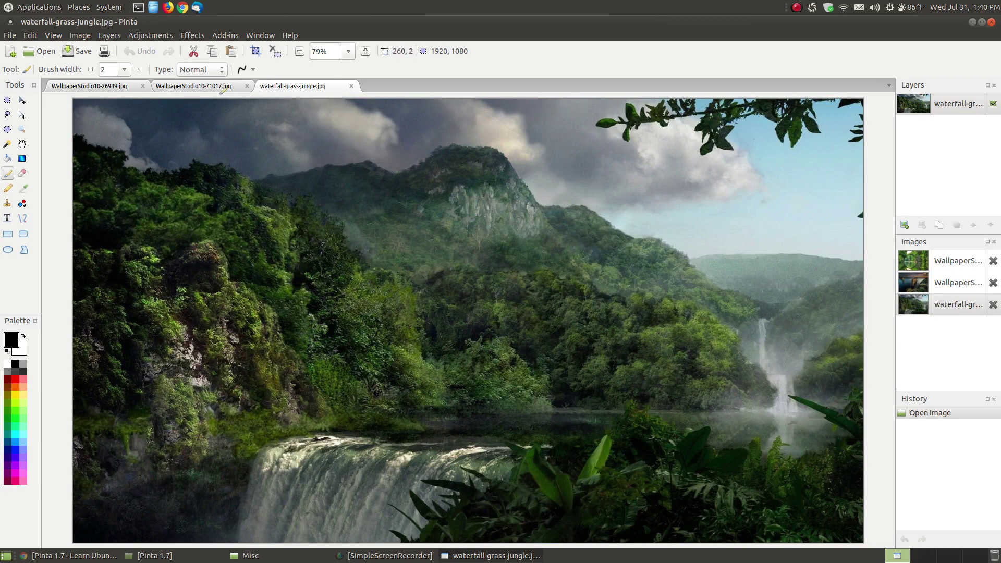
key("ctrl+Page_Up")
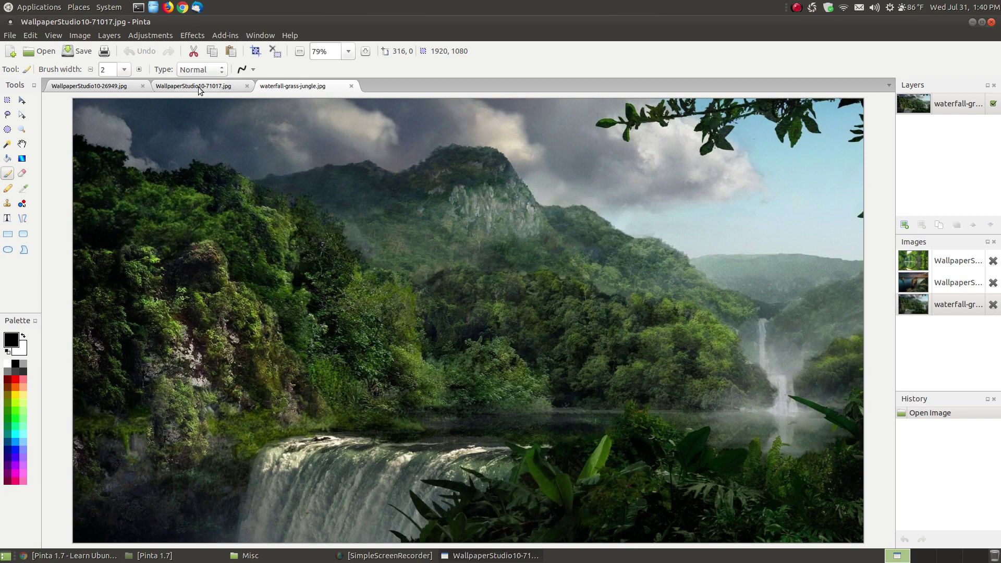
left_click(89, 90)
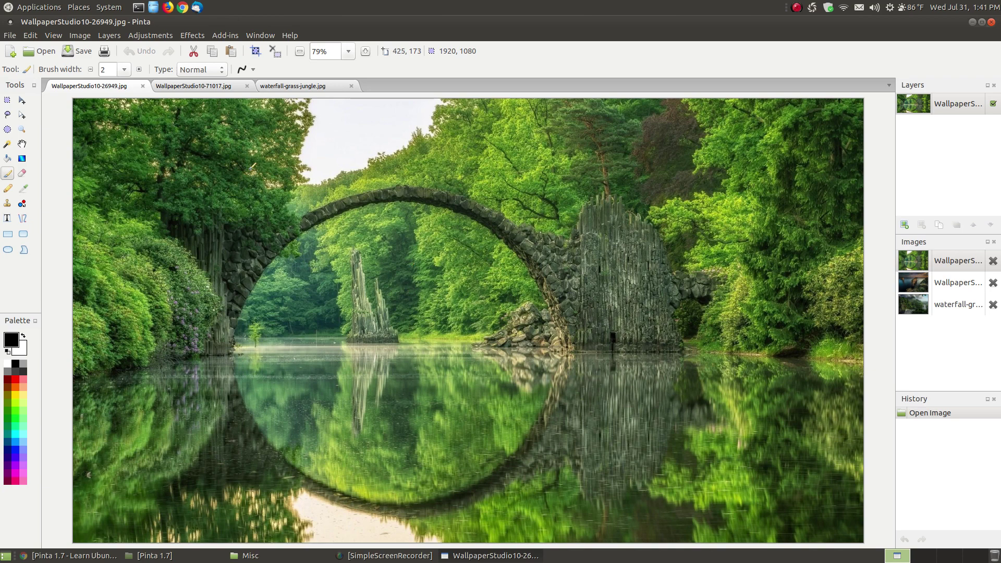
View WallpaperStudio10-26949.jpg in gThumb and open Resize Images, then cancel without changes.
left_click(277, 556)
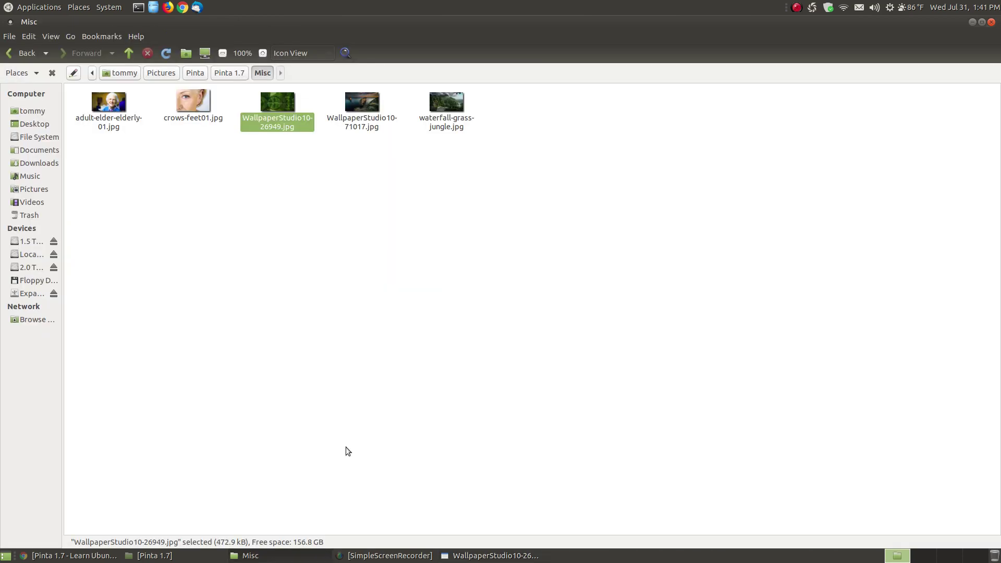
right_click(289, 120)
mouse_move(325, 142)
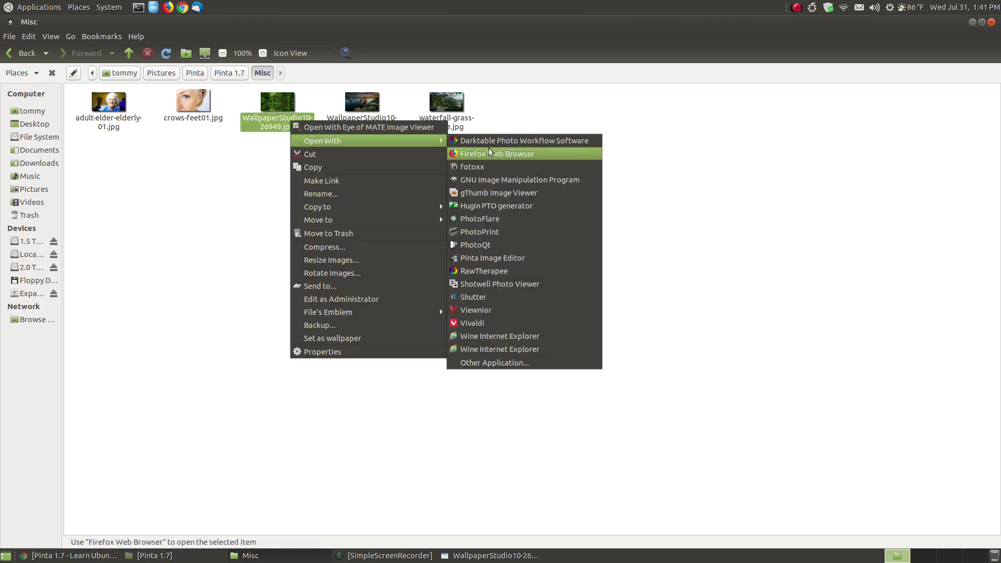
left_click(498, 197)
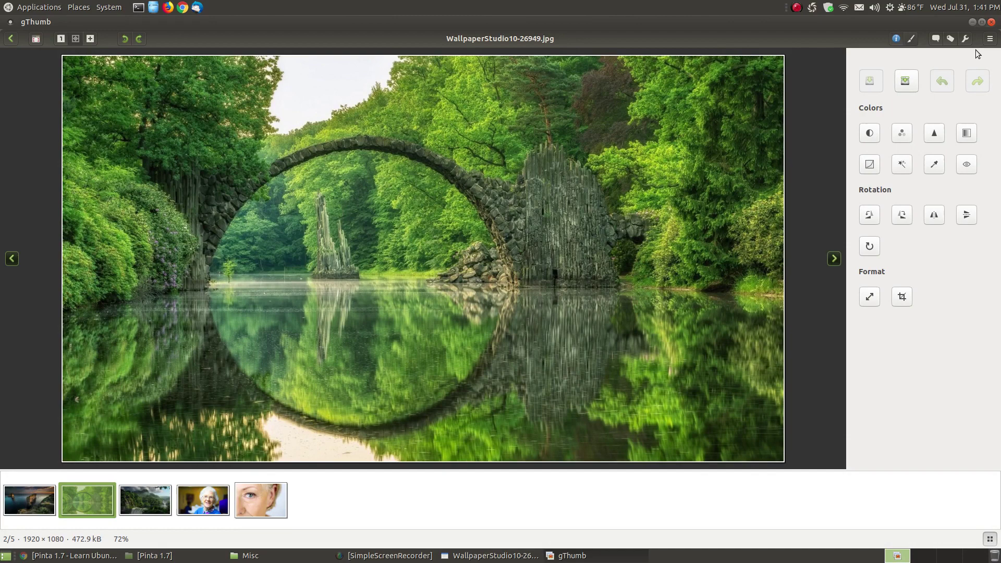
left_click(965, 40)
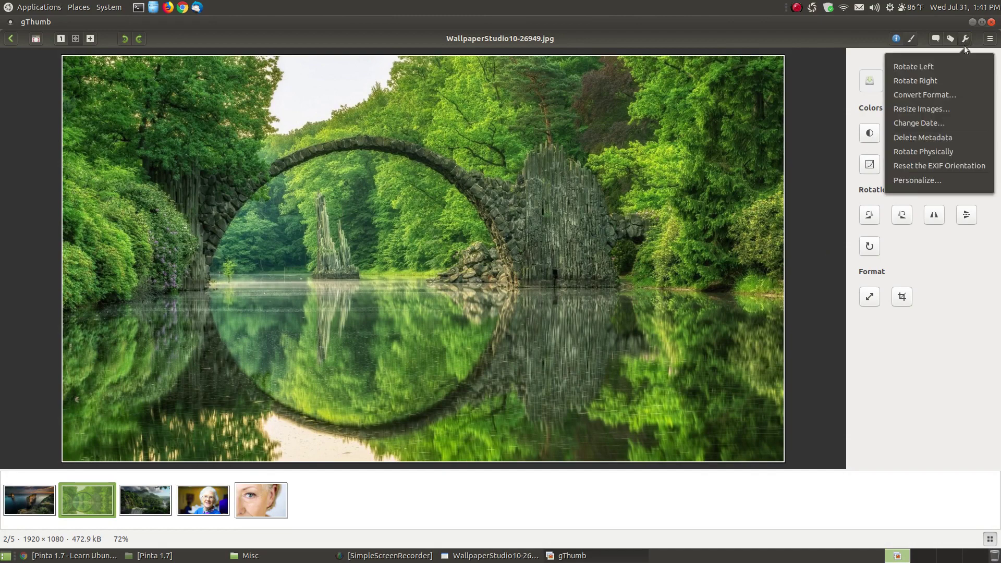
left_click(934, 110)
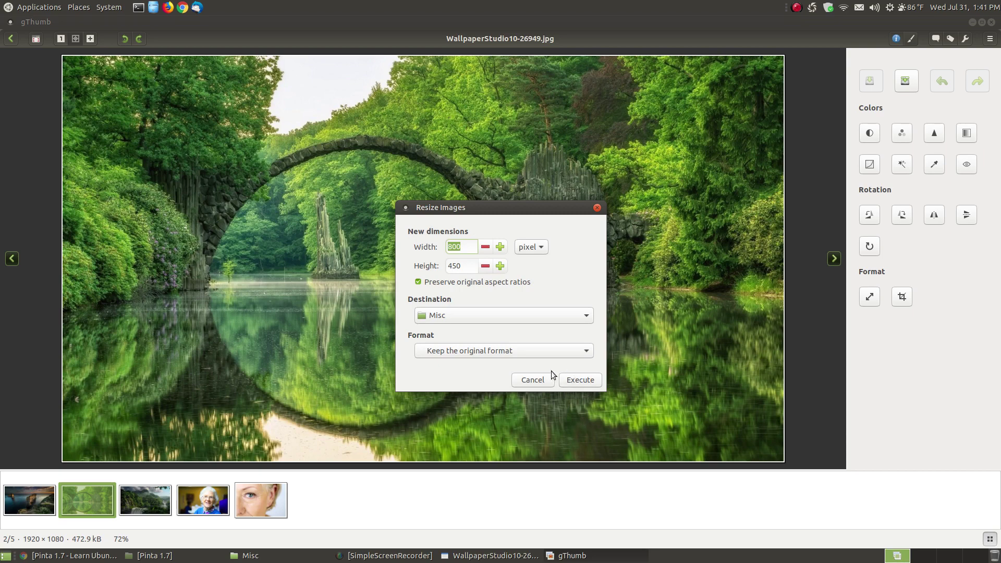
left_click(530, 383)
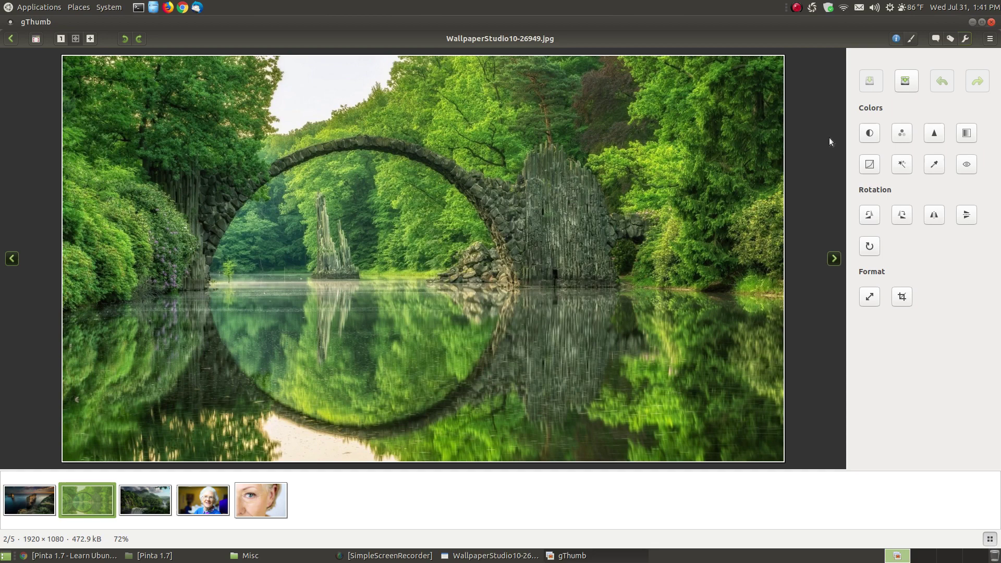
Close gThumb, then close the waterfall, sea-cliff and bridge images in Pinta.
left_click(991, 22)
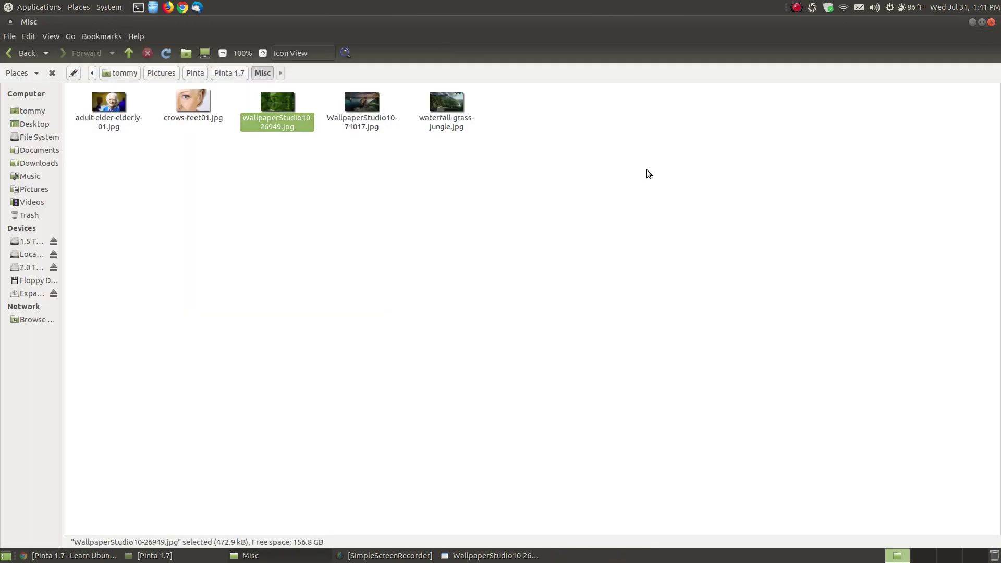
left_click(971, 23)
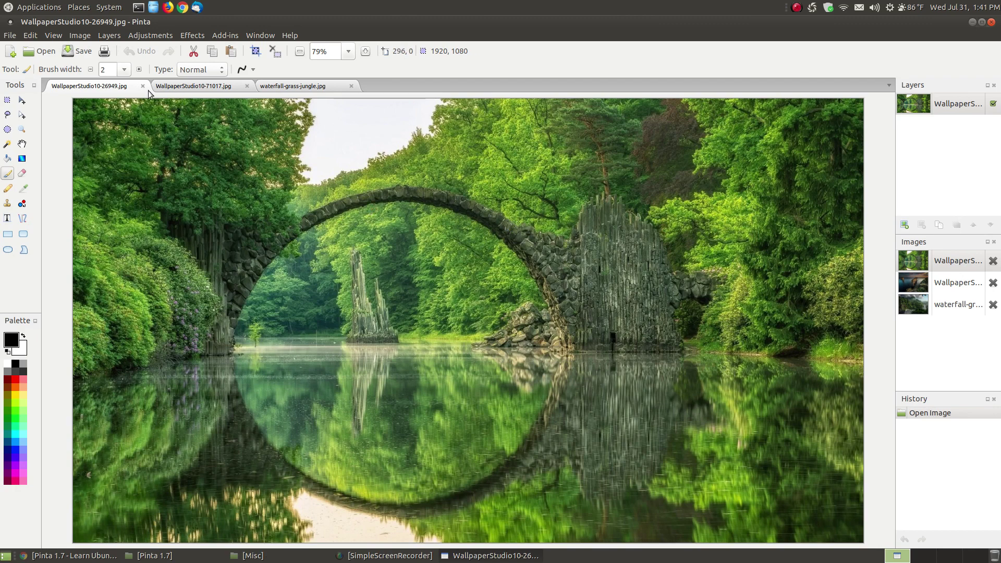
left_click(176, 89)
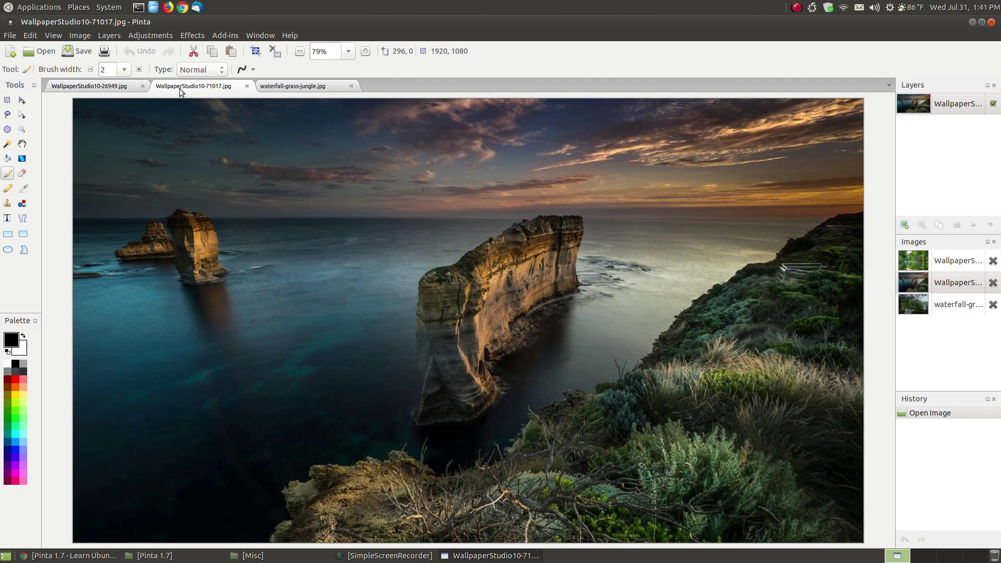
left_click(275, 89)
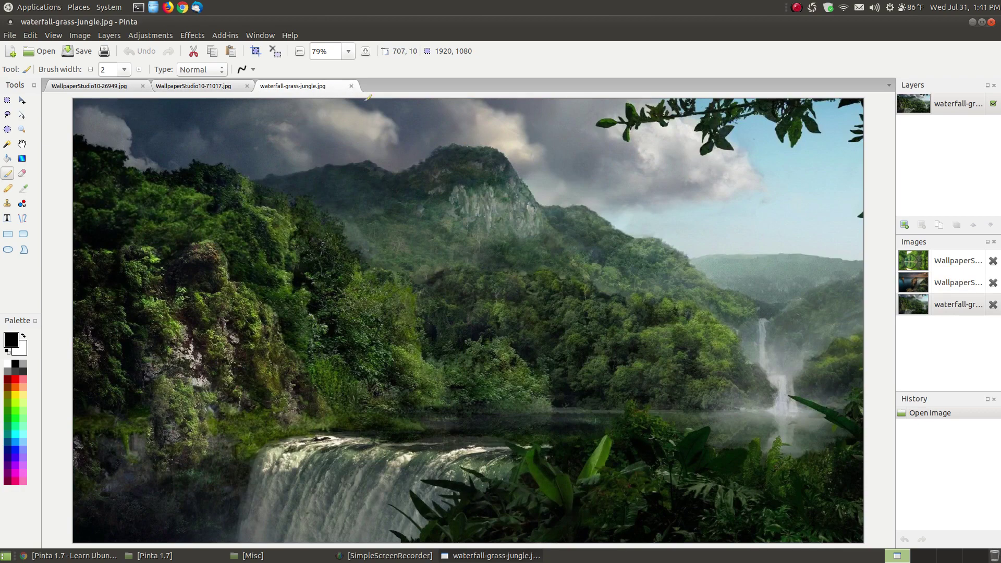
left_click(351, 86)
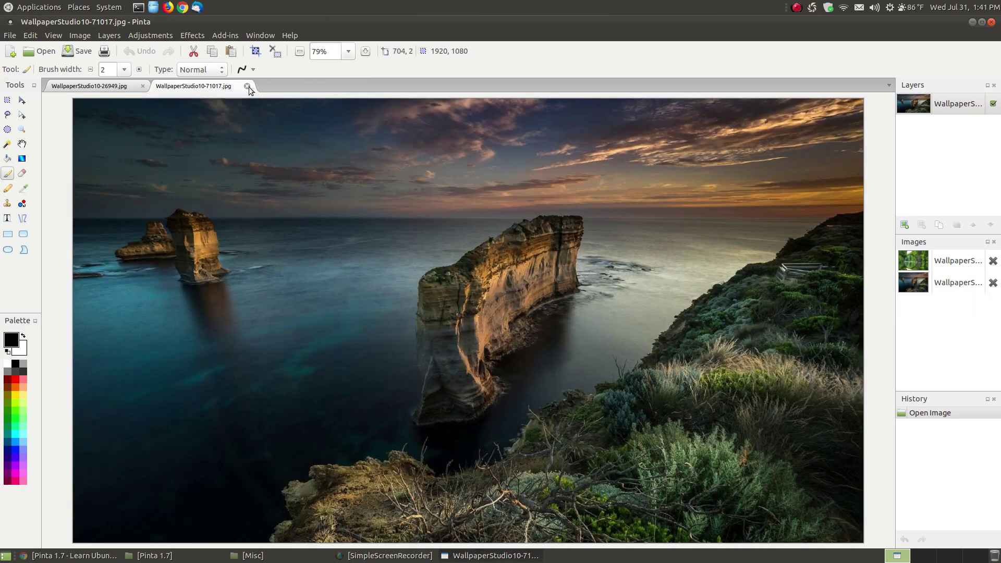
left_click(248, 87)
left_click(145, 82)
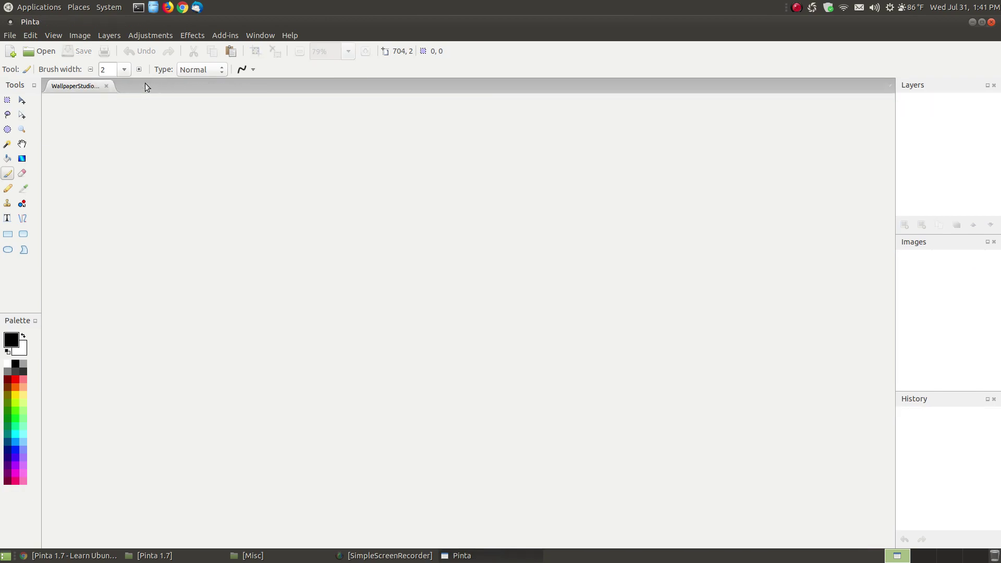
Confirm in Help > About that Pinta is version 1.7.
left_click(292, 35)
left_click(311, 99)
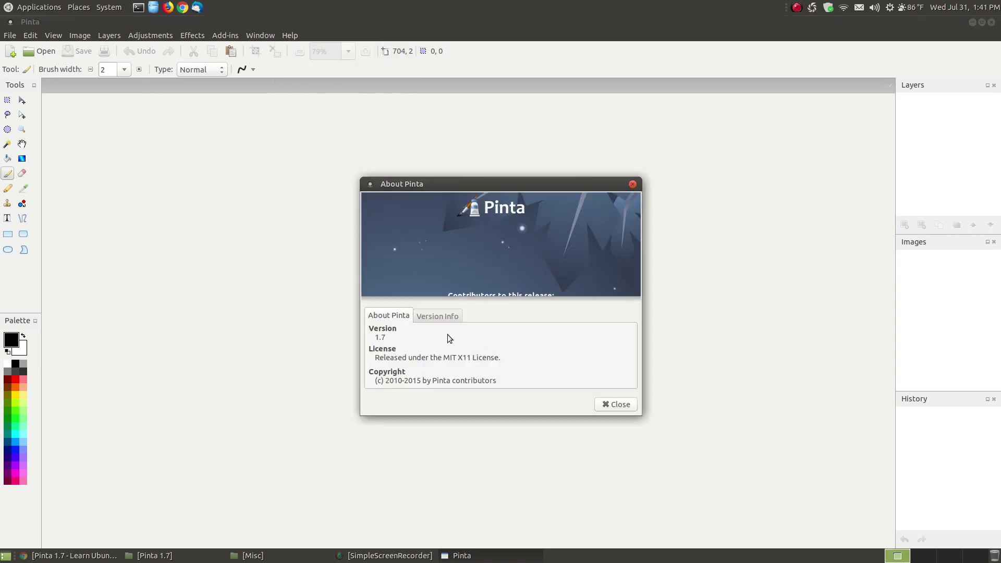
left_click(608, 405)
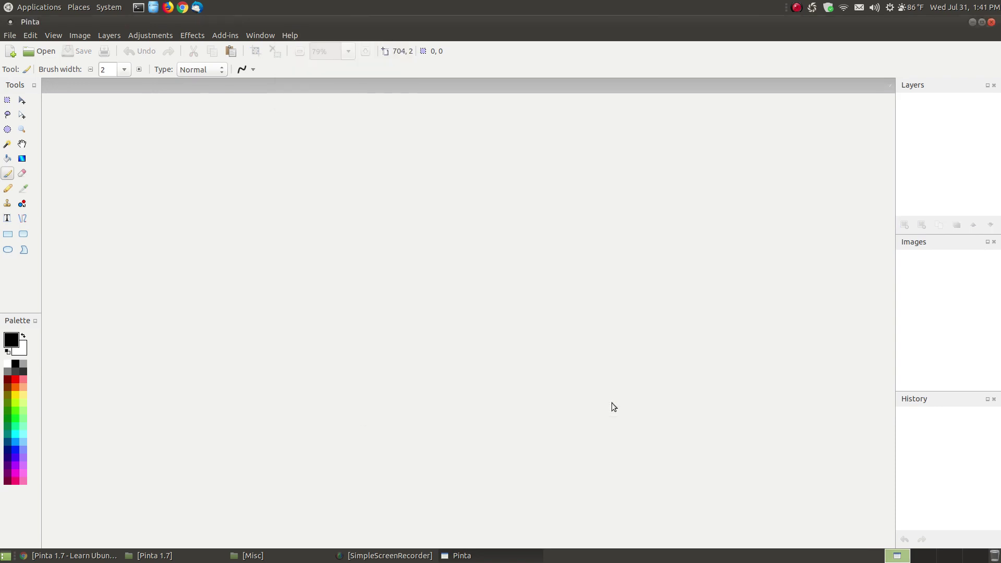
Open adult-elder-elderly-01.jpg in Pinta via File > Open.
left_click(18, 38)
left_click(27, 70)
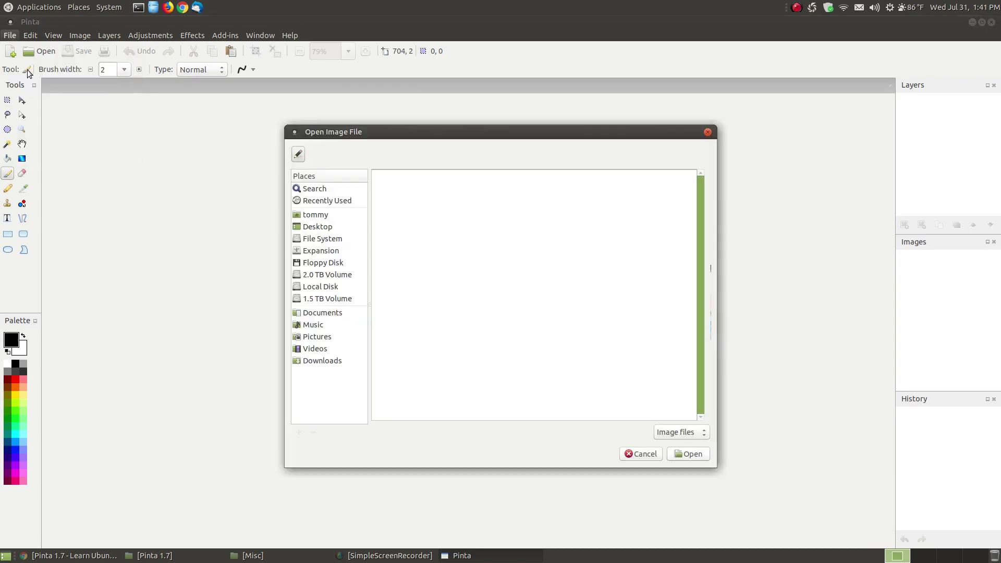
left_click(429, 209)
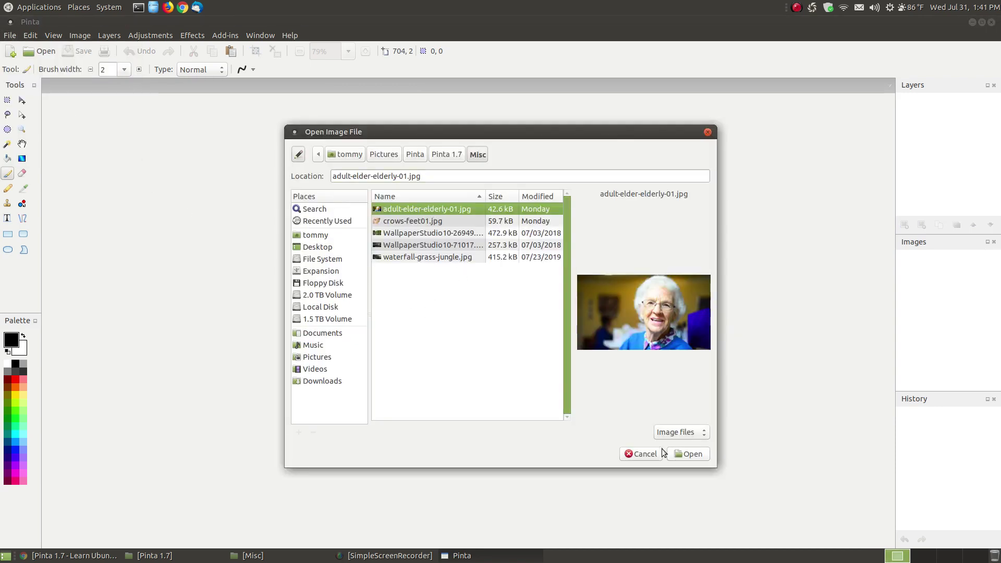
left_click(677, 455)
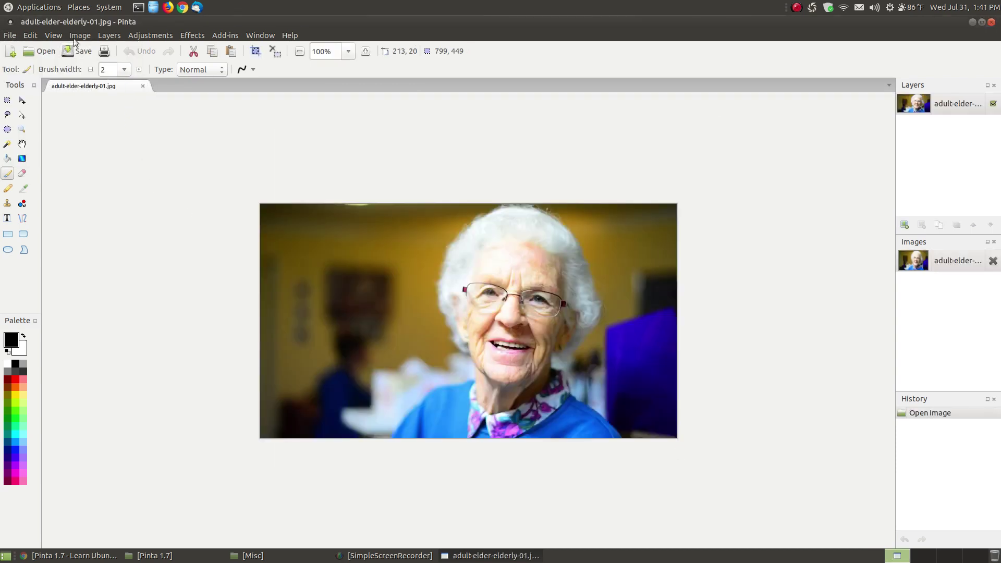
Zoom the photo in to 150% and check the brush Type list, keeping Normal.
left_click(47, 35)
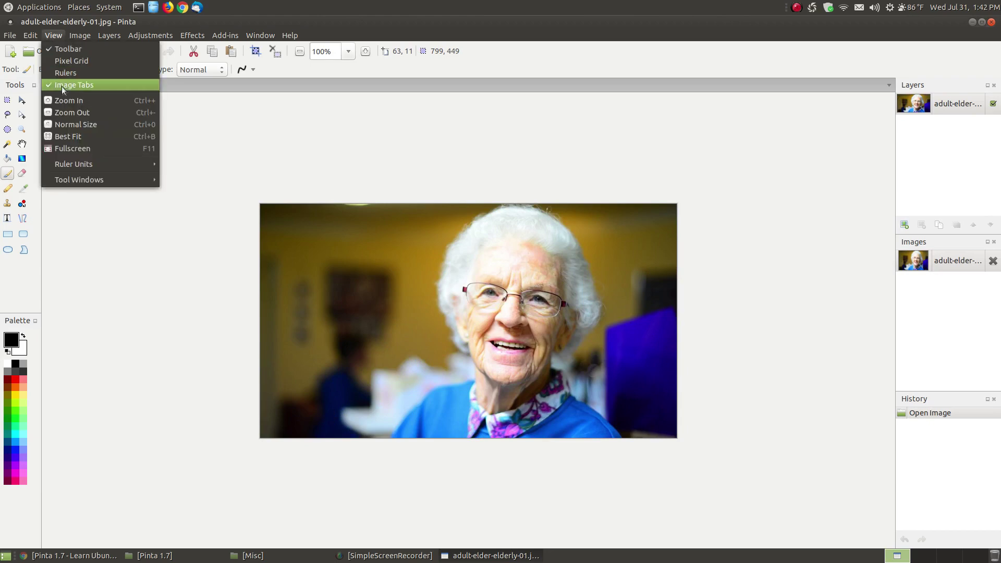
left_click(61, 84)
left_click(54, 35)
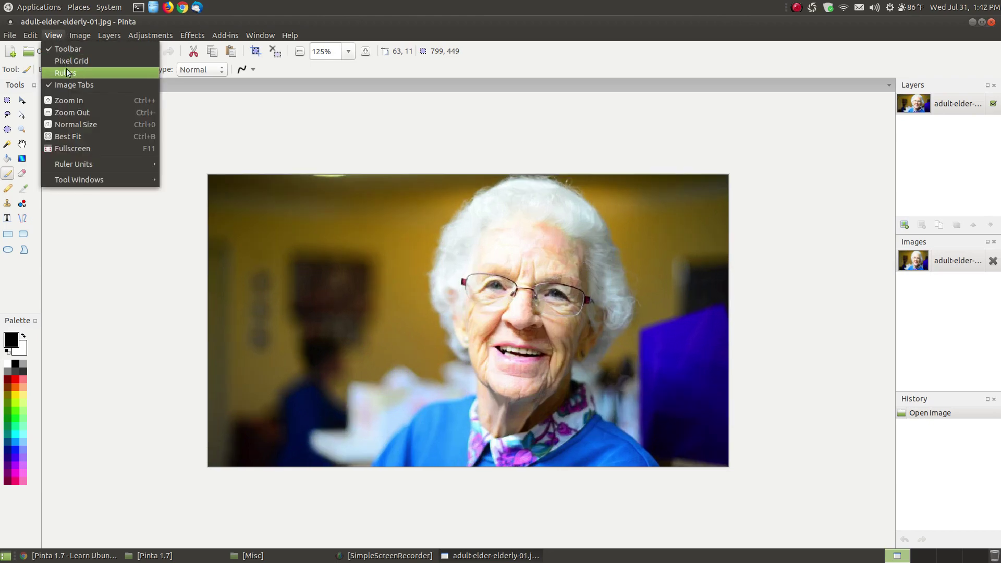
left_click(77, 98)
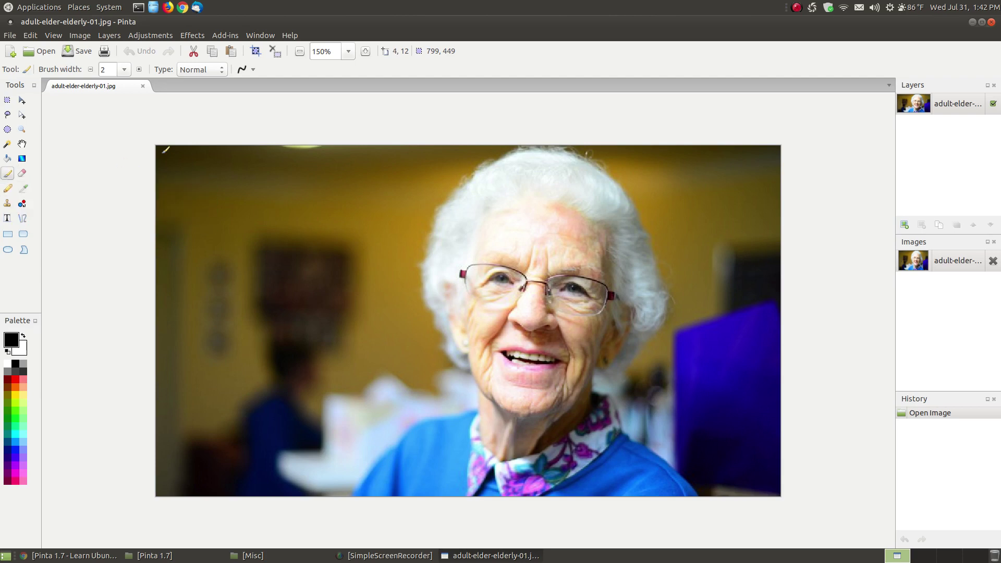
left_click(225, 72)
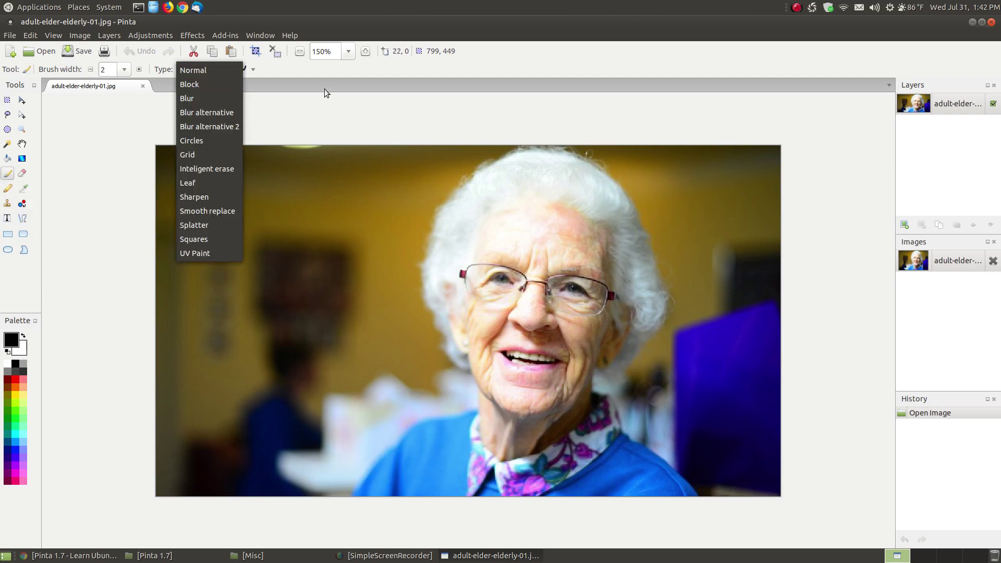
left_click(291, 129)
Scroll the Pinta 1.7 tutorial past the Add-in Manager screenshots to the Brushes heading and Blur example.
left_click(52, 553)
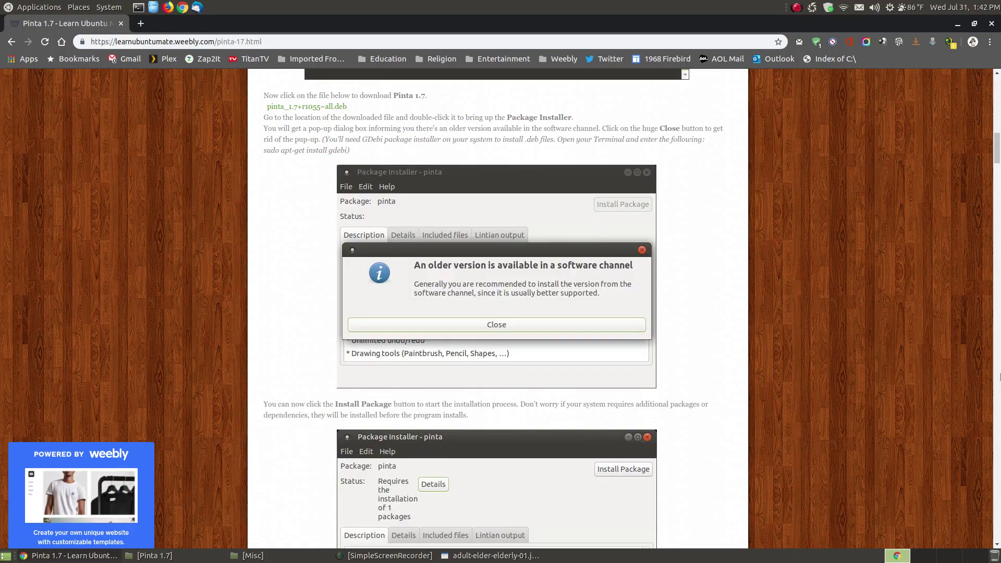
left_click_drag(995, 133, 997, 283)
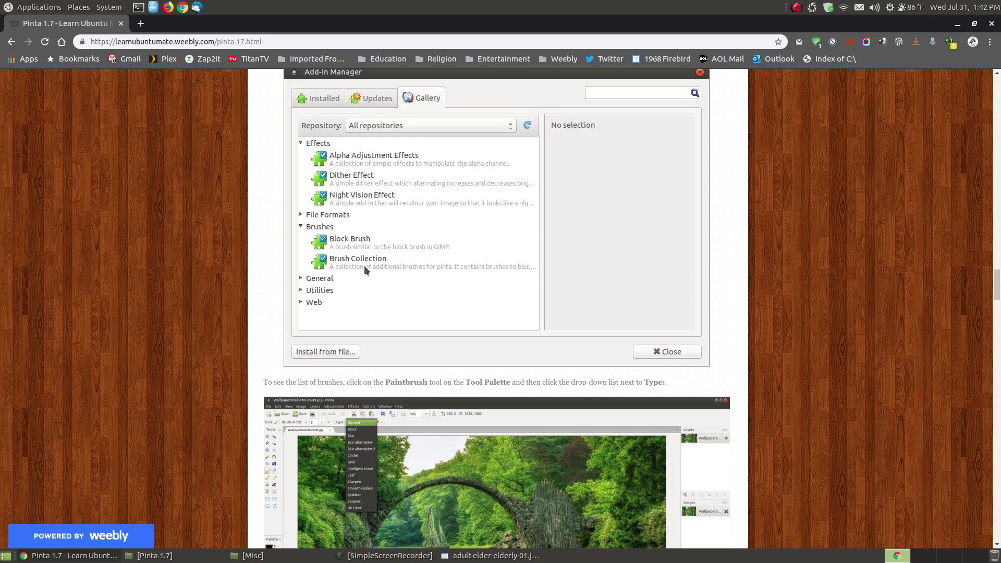
scroll(540, 279, "down", 5)
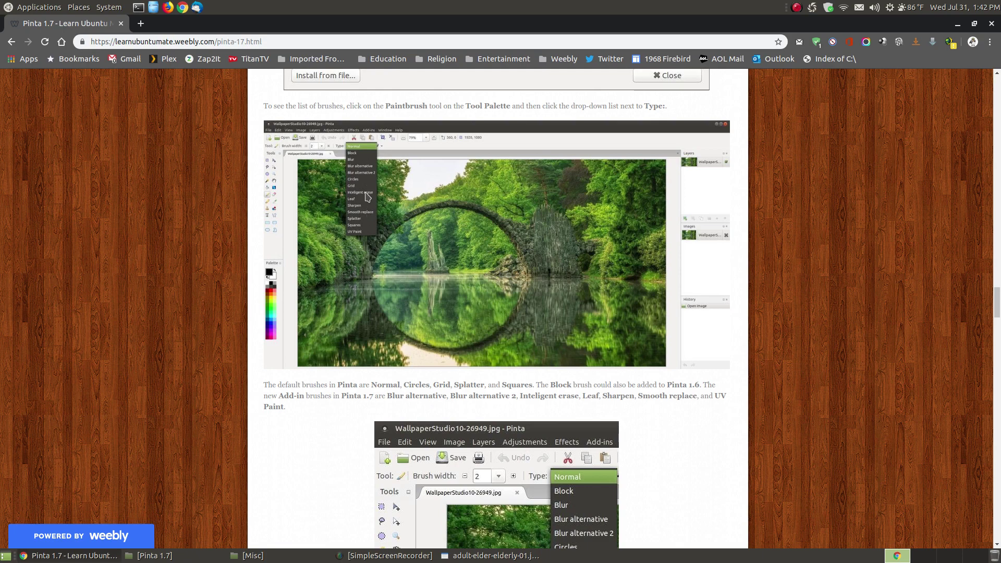
scroll(408, 242, "down", 4)
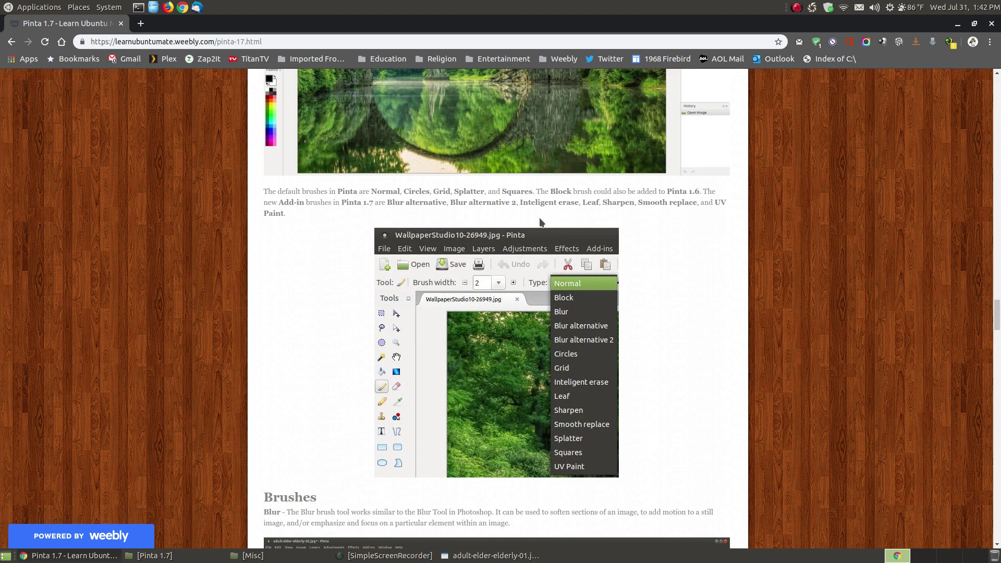
scroll(954, 343, "down", 8)
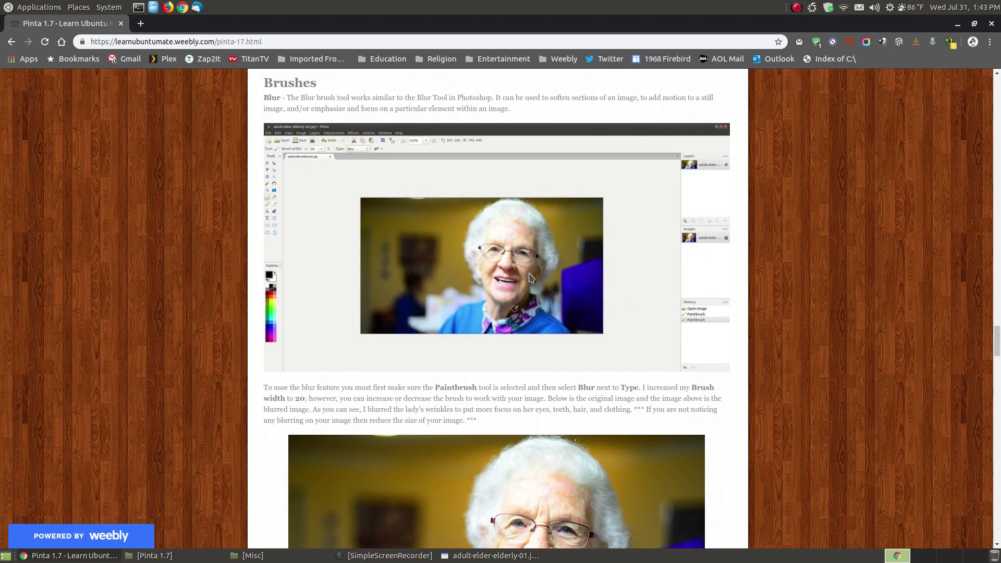
Scroll through the Blur, Blur alternative and Inteligent erase examples until the Leaf brush description shows.
scroll(530, 277, "down", 3)
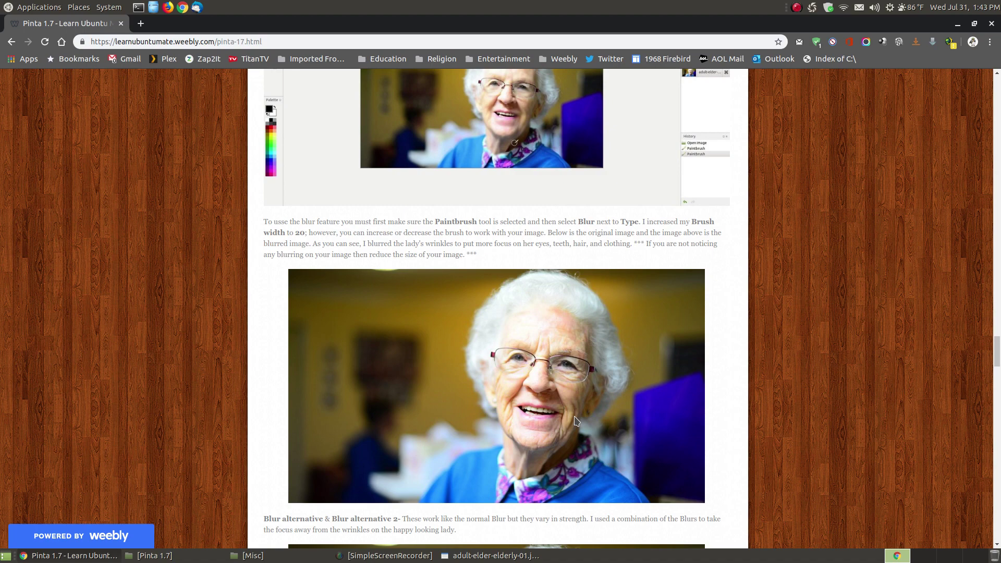
scroll(576, 420, "up", 1)
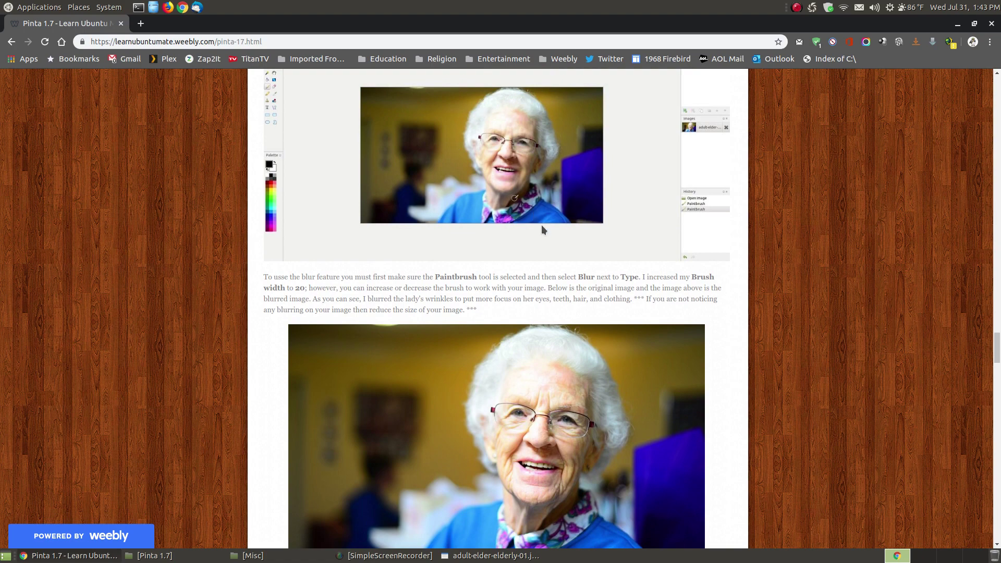
scroll(672, 388, "down", 4)
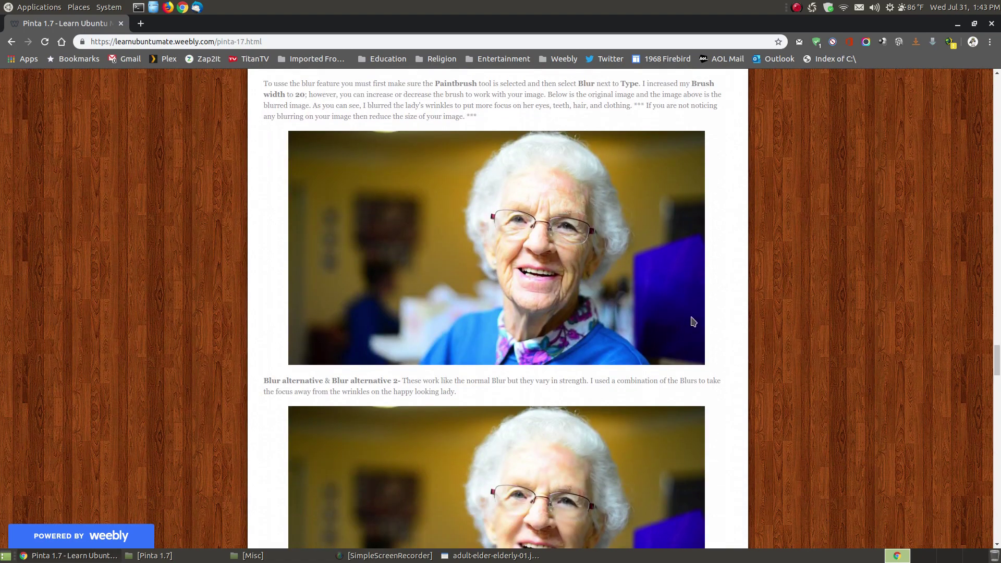
scroll(692, 322, "down", 3)
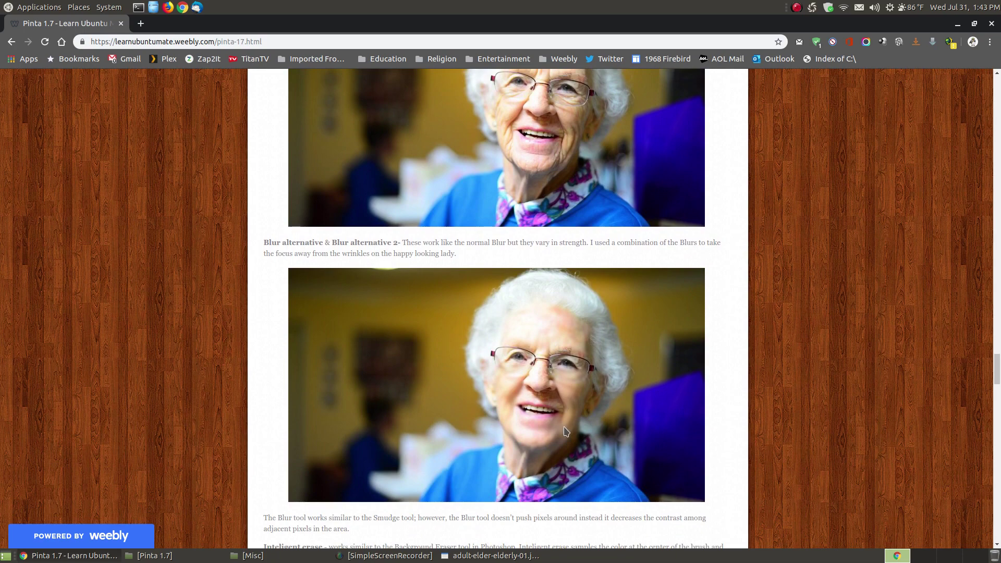
scroll(567, 428, "up", 6)
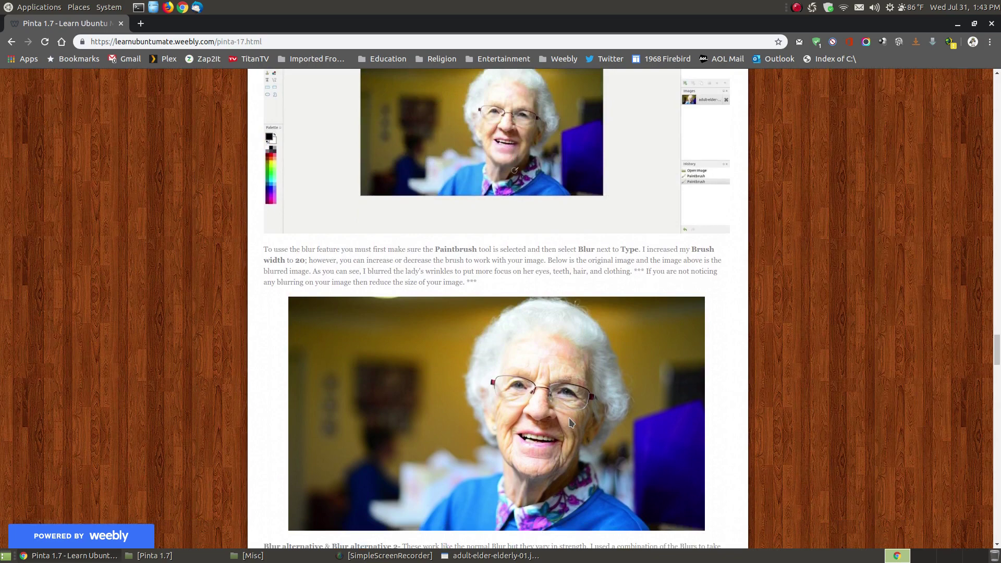
scroll(571, 422, "down", 7)
scroll(757, 373, "down", 5)
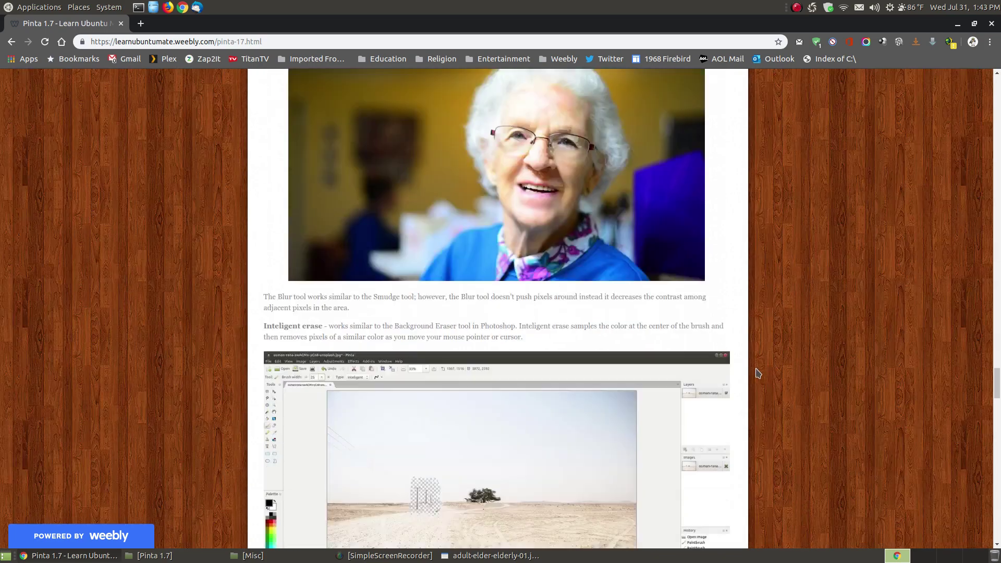
scroll(757, 373, "down", 4)
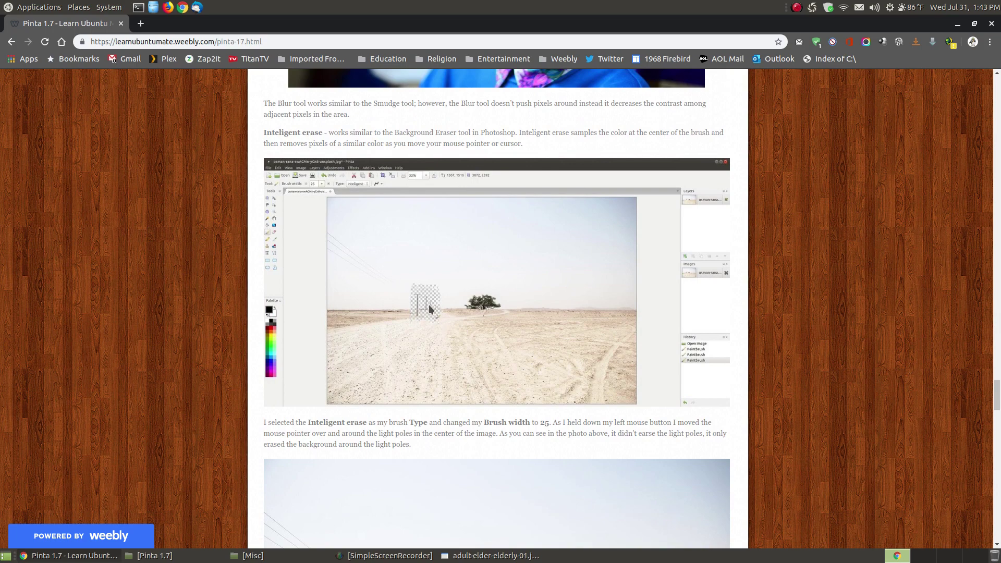
scroll(477, 280, "down", 2)
scroll(478, 284, "down", 3)
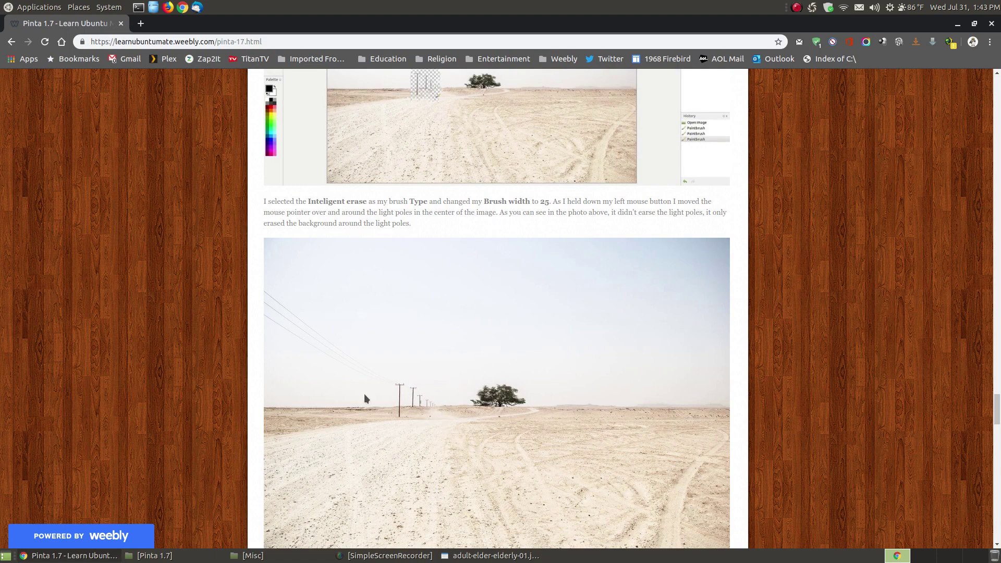
scroll(557, 436, "up", 5)
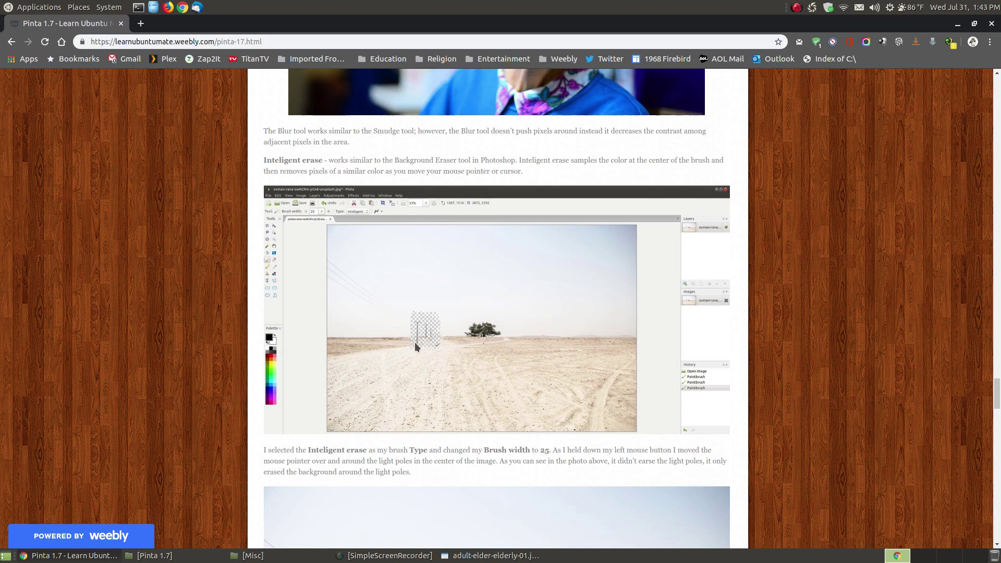
scroll(432, 336, "down", 2)
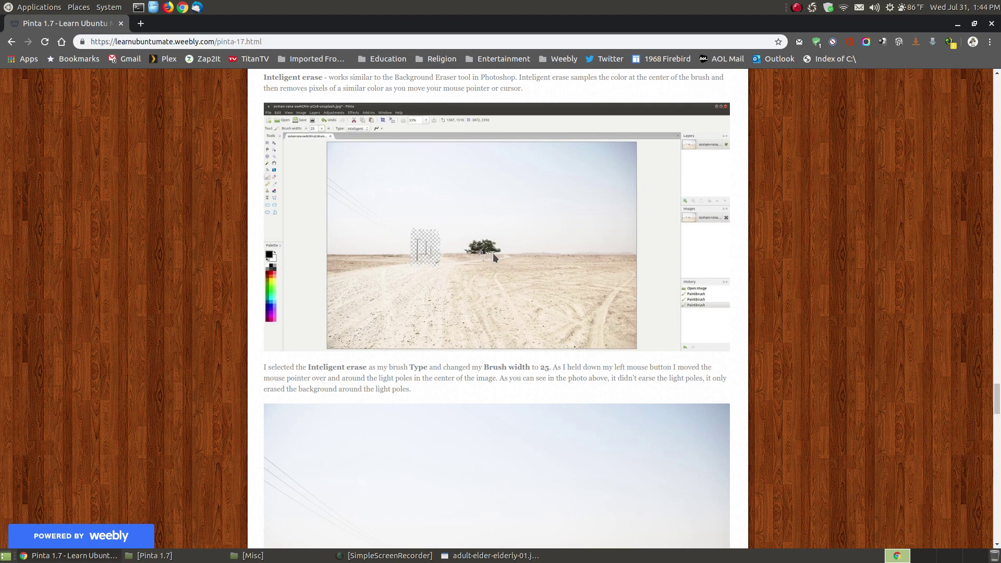
scroll(482, 286, "down", 1)
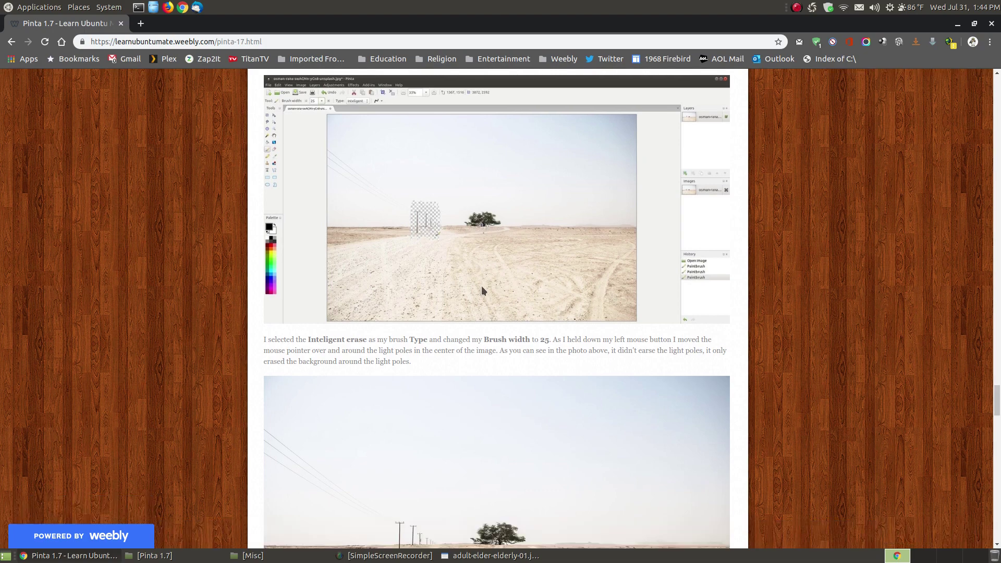
scroll(480, 284, "up", 1)
scroll(428, 253, "down", 20)
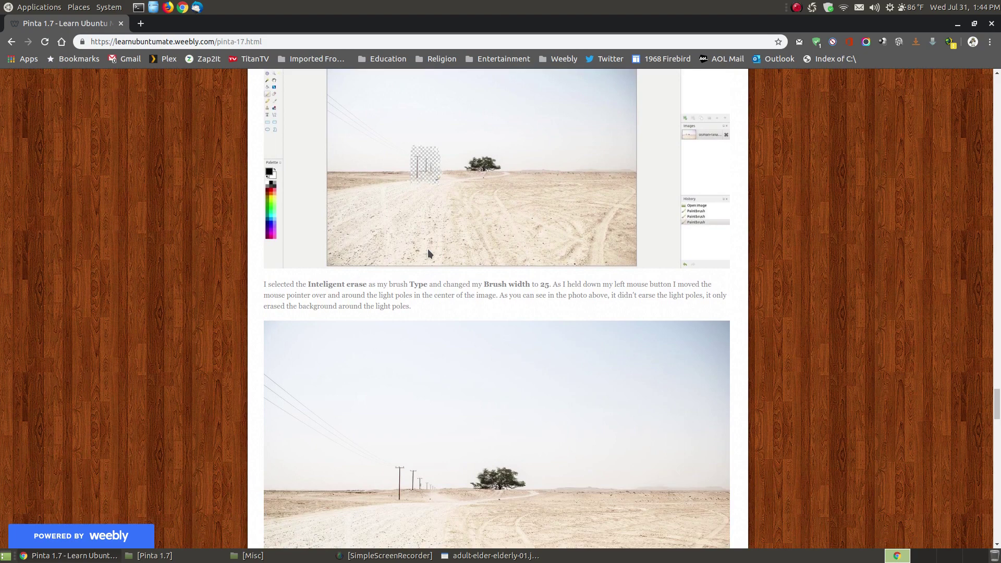
scroll(429, 254, "down", 1)
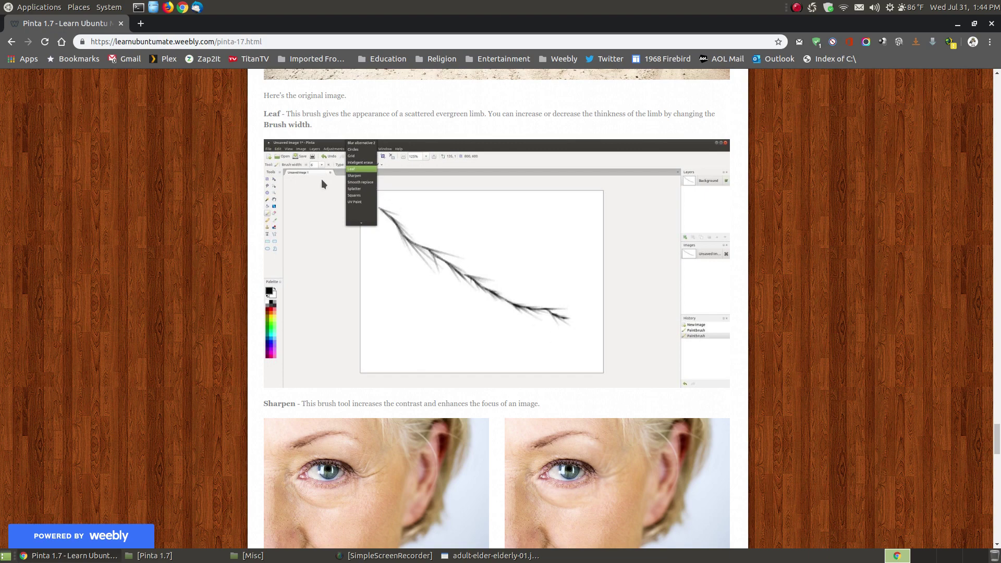
scroll(493, 267, "down", 5)
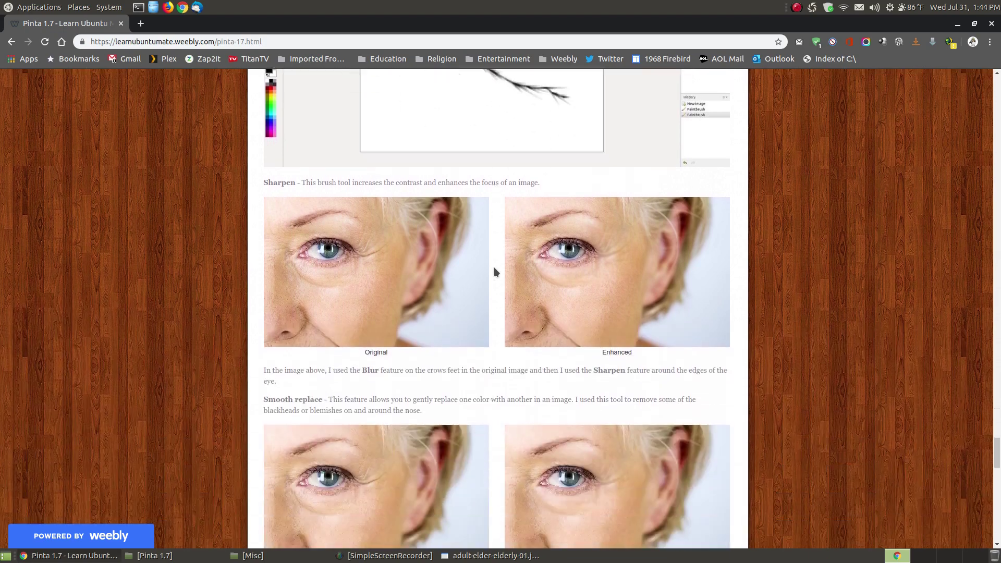
scroll(494, 271, "down", 2)
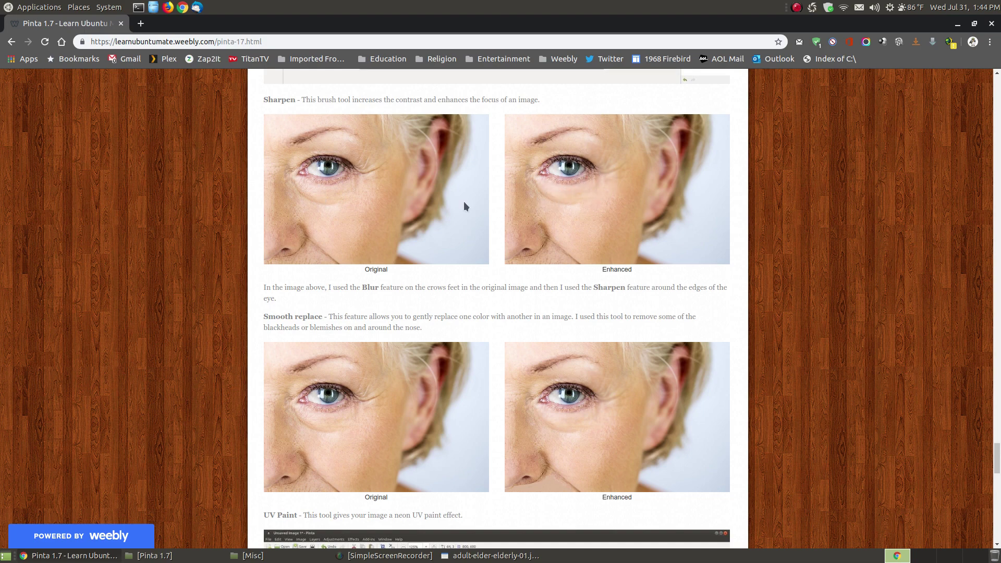
scroll(727, 313, "down", 5)
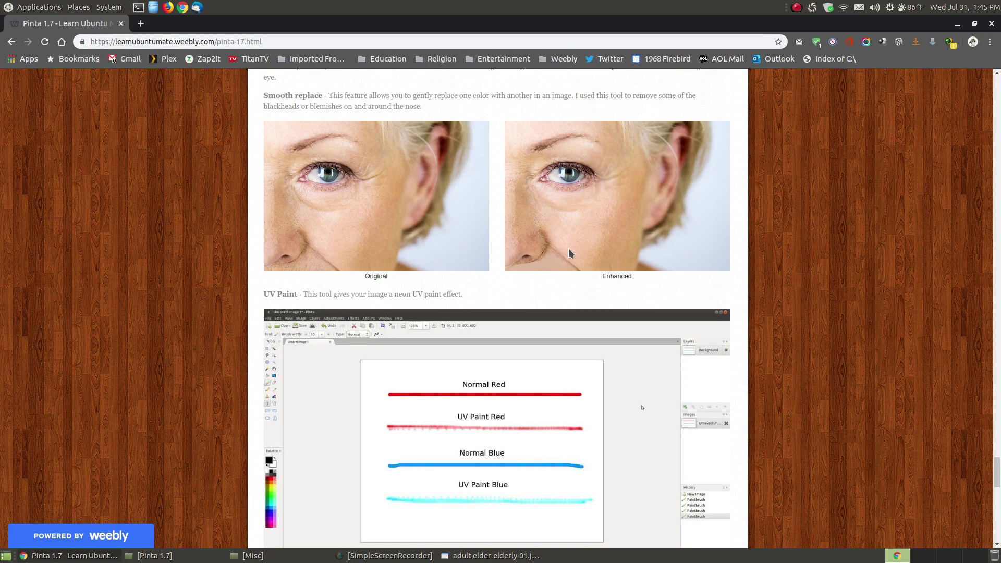
scroll(568, 249, "down", 8)
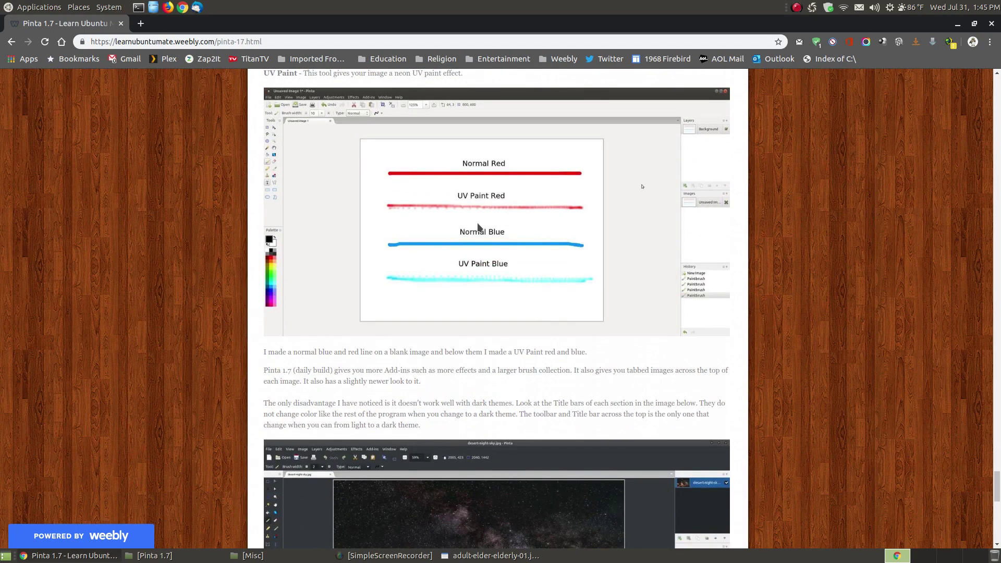
scroll(478, 227, "up", 2)
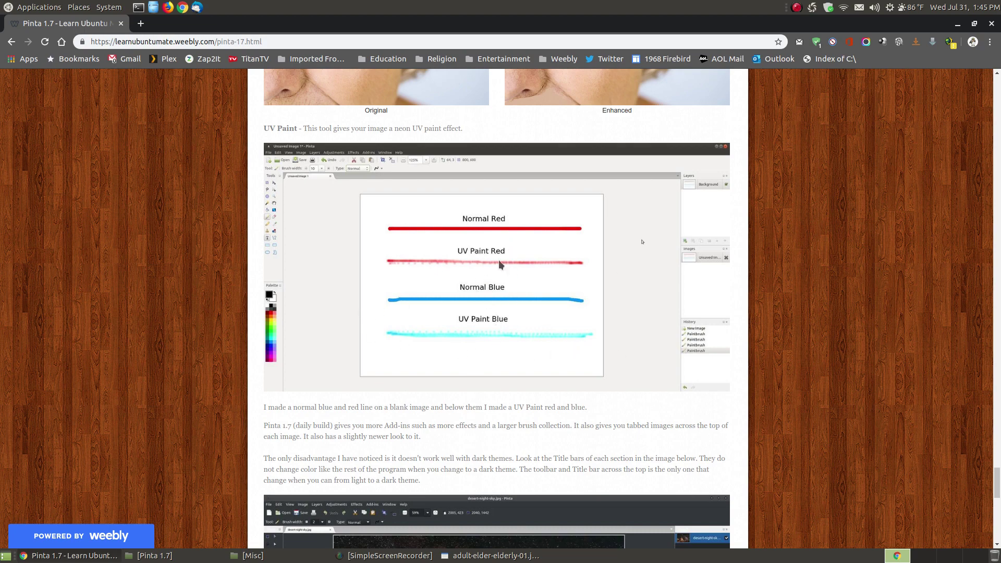
scroll(832, 374, "down", 7)
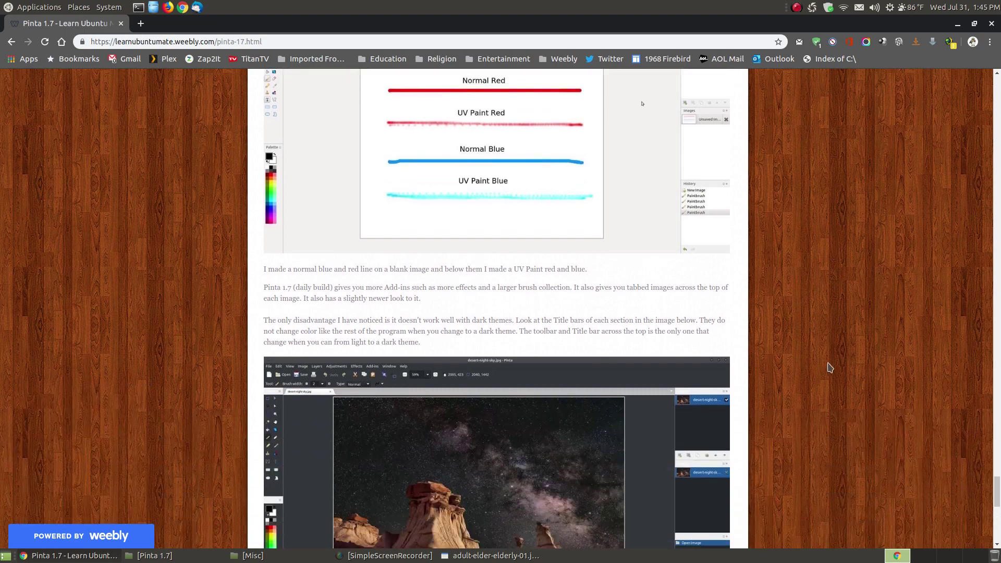
scroll(830, 368, "down", 1)
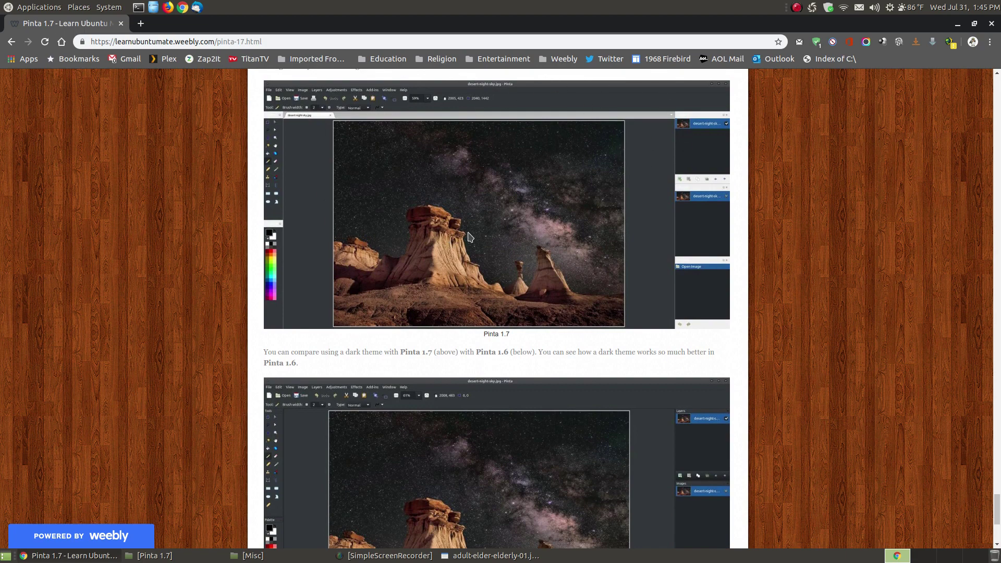
scroll(476, 235, "down", 3)
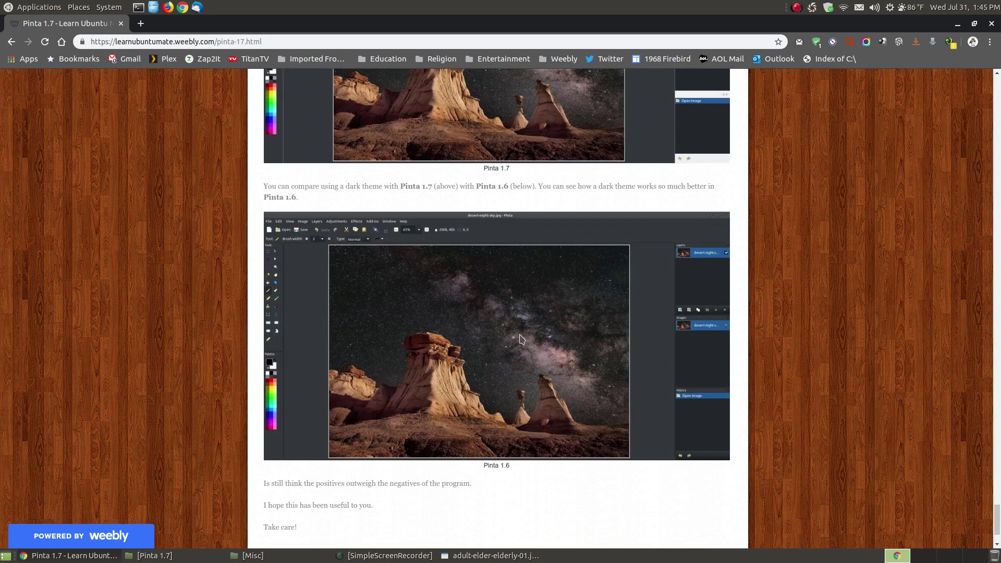
scroll(518, 336, "up", 4)
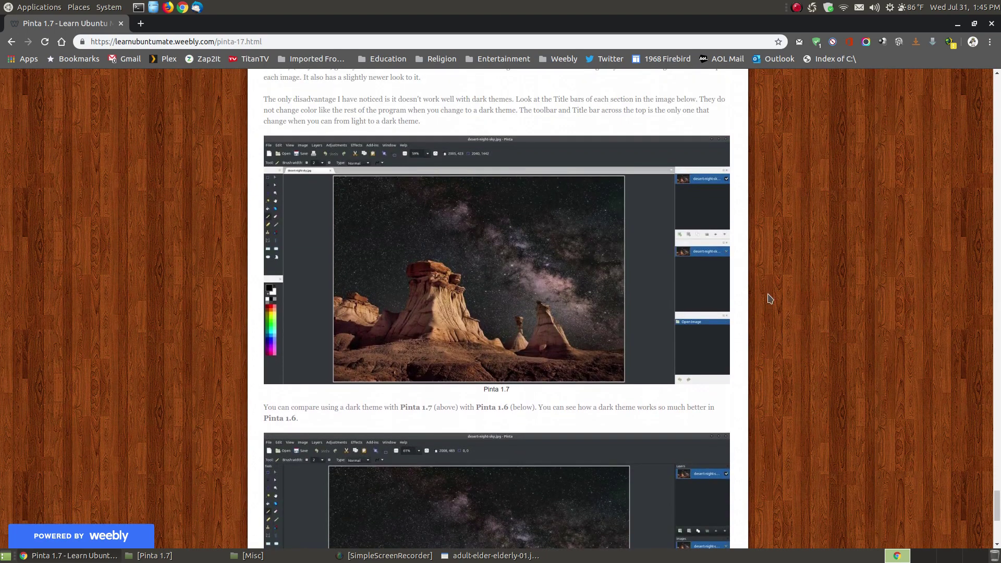
scroll(769, 298, "down", 3)
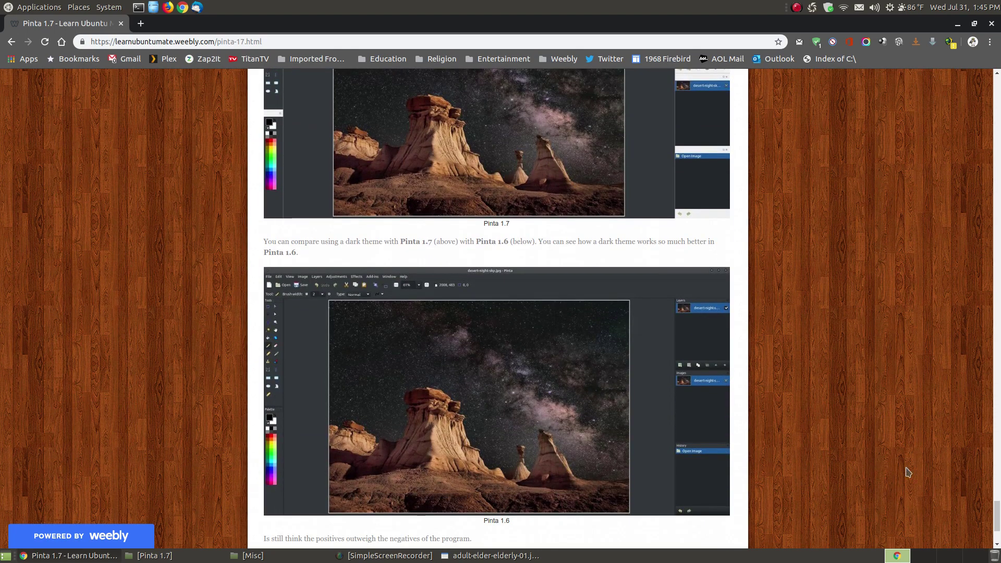
left_click_drag(996, 516, 996, 355)
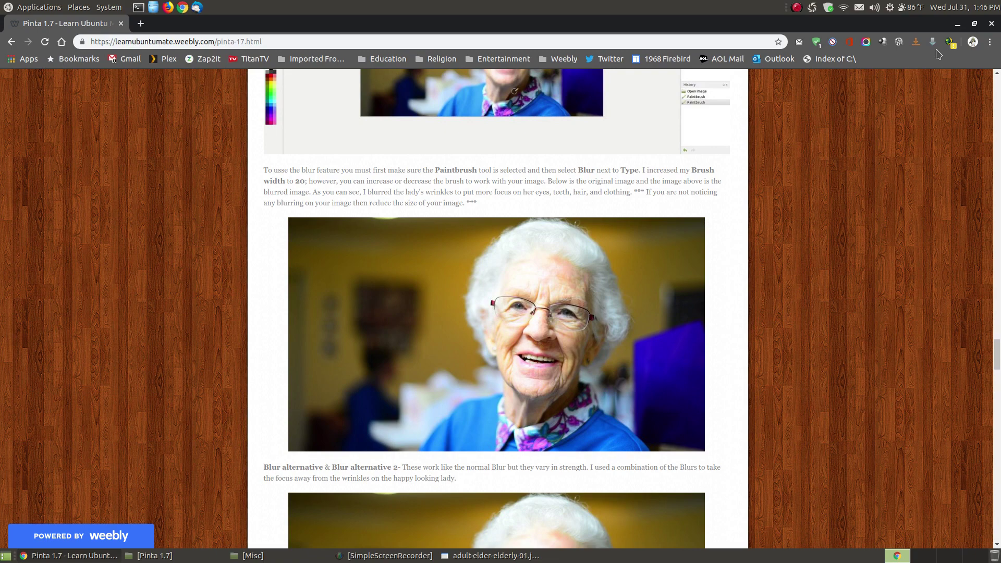
Minimize Chrome so adult-elder-elderly-01.jpg in Pinta is visible.
left_click(957, 24)
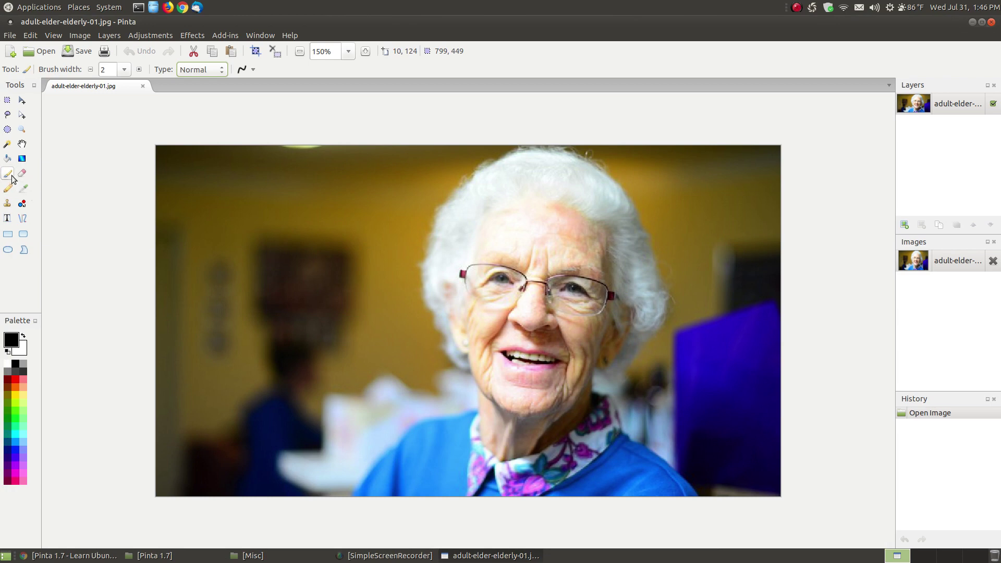
Set the paintbrush Type to Blur with a brush width of 20.
left_click(222, 71)
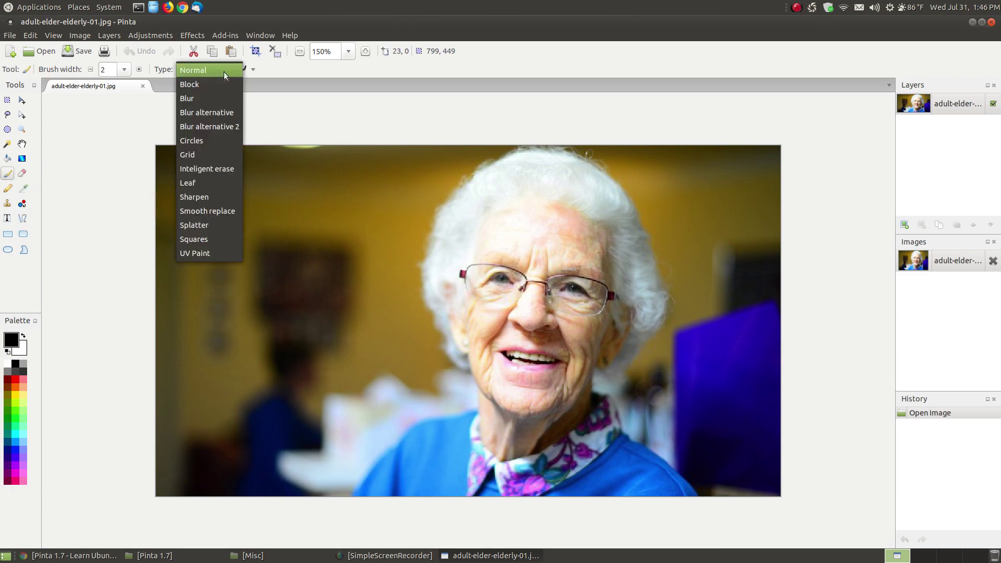
left_click(189, 98)
left_click(122, 72)
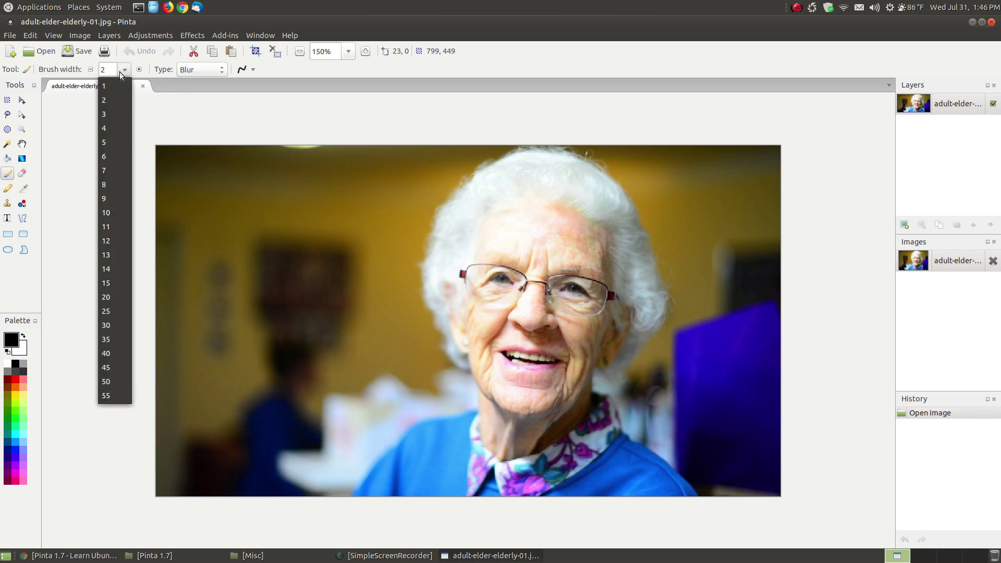
left_click(108, 298)
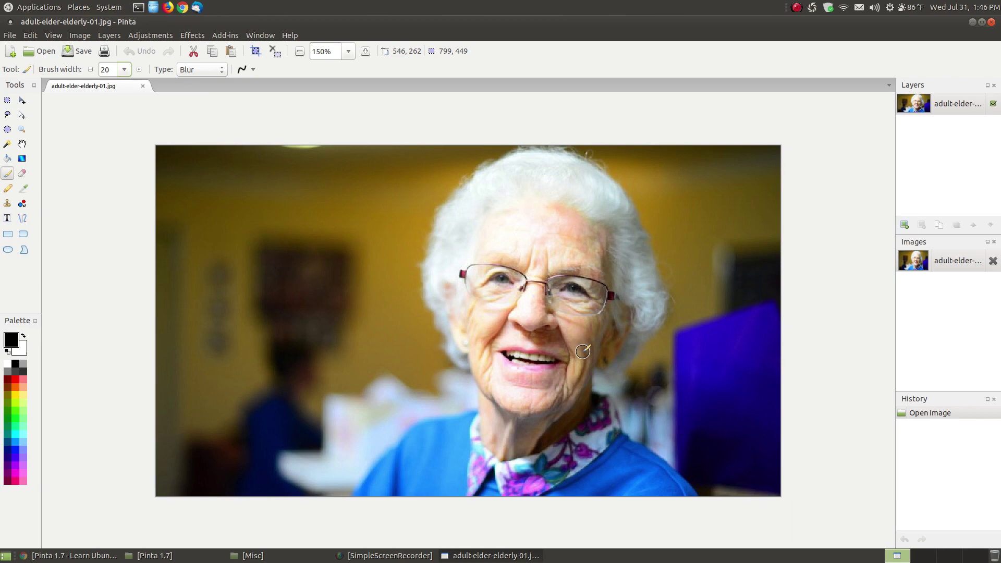
Paint blur strokes over the wrinkles on the woman's cheek and face.
mouse_move(580, 348)
left_mouse_down()
mouse_move(579, 380)
mouse_move(581, 342)
mouse_move(563, 399)
mouse_move(574, 333)
mouse_move(582, 367)
mouse_move(583, 329)
mouse_move(581, 359)
left_mouse_up()
mouse_move(554, 402)
left_mouse_down()
mouse_move(569, 385)
mouse_move(560, 402)
mouse_move(537, 402)
left_mouse_up()
mouse_move(552, 392)
left_mouse_down()
mouse_move(573, 372)
mouse_move(522, 397)
mouse_move(552, 391)
mouse_move(522, 404)
left_mouse_up()
mouse_move(487, 376)
left_mouse_down()
mouse_move(474, 319)
mouse_move(481, 352)
mouse_move(503, 313)
mouse_move(490, 342)
mouse_move(509, 335)
mouse_move(499, 319)
mouse_move(462, 320)
left_mouse_up()
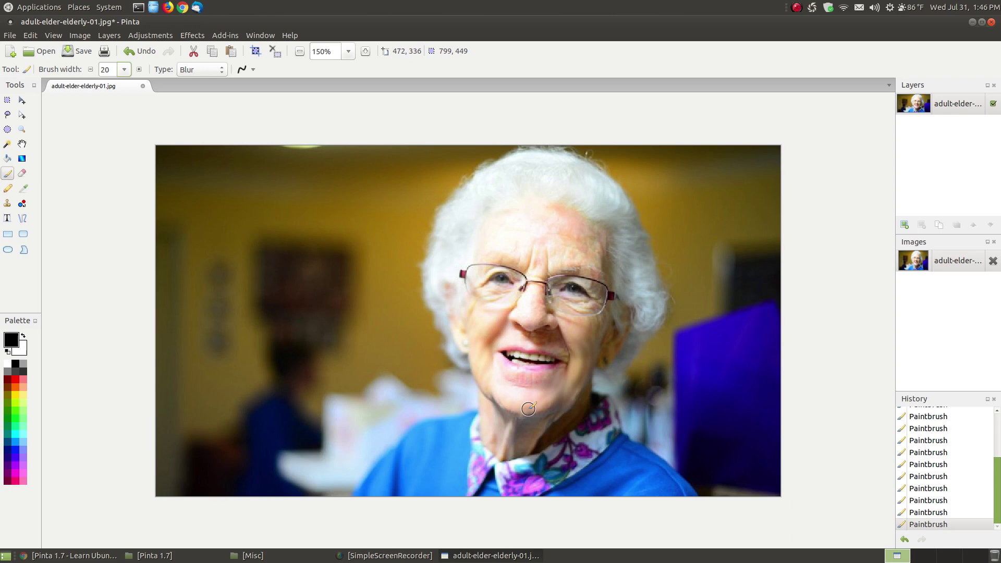
left_click_drag(528, 408, 521, 380)
mouse_move(512, 235)
left_mouse_down()
mouse_move(535, 251)
mouse_move(510, 230)
mouse_move(533, 243)
mouse_move(515, 238)
mouse_move(533, 268)
mouse_move(498, 250)
mouse_move(523, 263)
mouse_move(500, 250)
mouse_move(555, 260)
mouse_move(536, 241)
mouse_move(541, 251)
mouse_move(540, 240)
mouse_move(582, 245)
mouse_move(548, 226)
mouse_move(581, 248)
mouse_move(535, 245)
mouse_move(572, 262)
mouse_move(531, 251)
mouse_move(542, 269)
mouse_move(525, 245)
mouse_move(552, 244)
mouse_move(508, 234)
mouse_move(563, 239)
mouse_move(502, 216)
mouse_move(566, 211)
mouse_move(541, 213)
mouse_move(580, 227)
mouse_move(537, 232)
mouse_move(580, 255)
mouse_move(587, 242)
mouse_move(597, 250)
mouse_move(575, 231)
mouse_move(600, 249)
mouse_move(601, 263)
mouse_move(577, 229)
mouse_move(589, 259)
mouse_move(541, 227)
mouse_move(579, 248)
mouse_move(548, 219)
mouse_move(591, 238)
mouse_move(591, 370)
mouse_move(586, 334)
mouse_move(601, 322)
mouse_move(469, 333)
mouse_move(491, 447)
mouse_move(492, 437)
mouse_move(555, 426)
mouse_move(492, 422)
mouse_move(508, 452)
mouse_move(519, 447)
mouse_move(511, 438)
mouse_move(563, 425)
mouse_move(558, 415)
mouse_move(539, 432)
mouse_move(576, 401)
mouse_move(583, 334)
left_mouse_up()
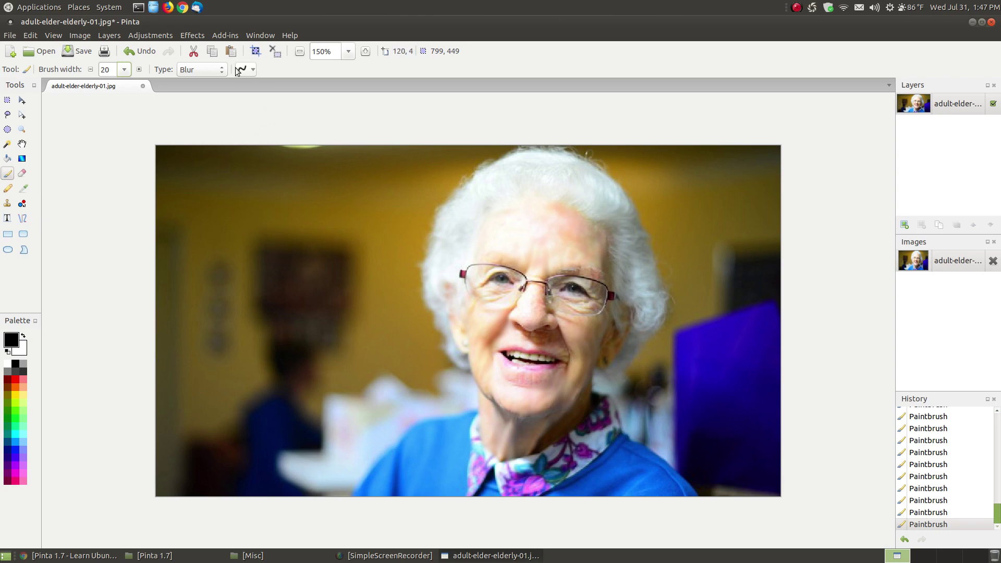
Change the brush Type to Blur alternative and bring up the Misc folder window.
left_click(223, 69)
left_click(205, 85)
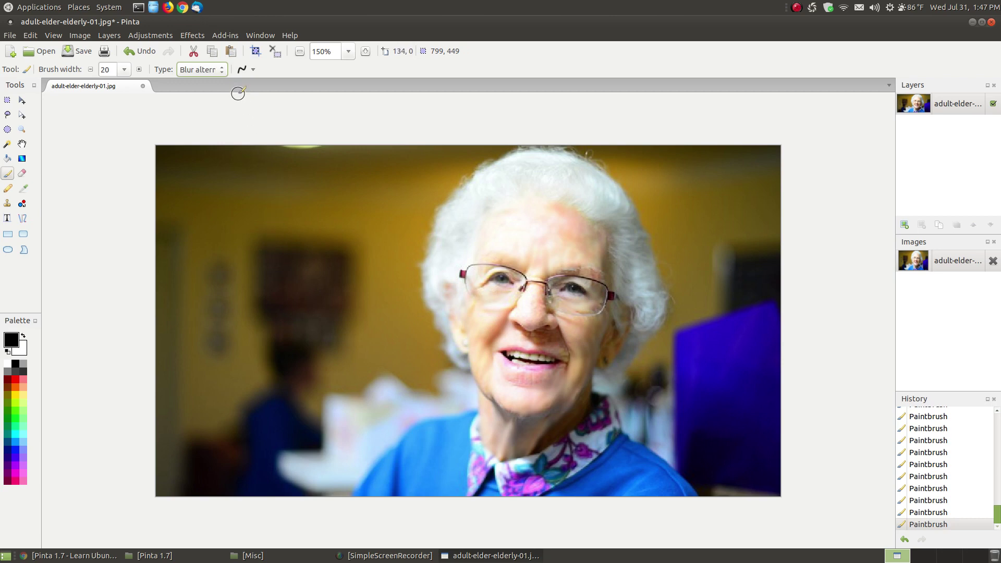
left_click(223, 70)
left_click(219, 89)
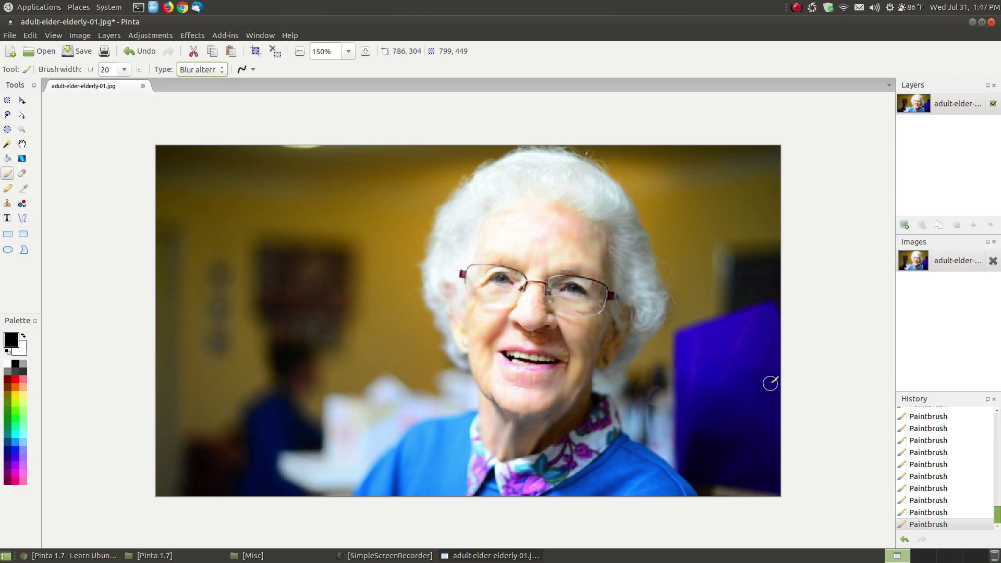
left_click(250, 555)
Open the original adult-elder-elderly-01.jpg in Image Viewer, place it beside Pinta's edit, then close it.
double_click(115, 107)
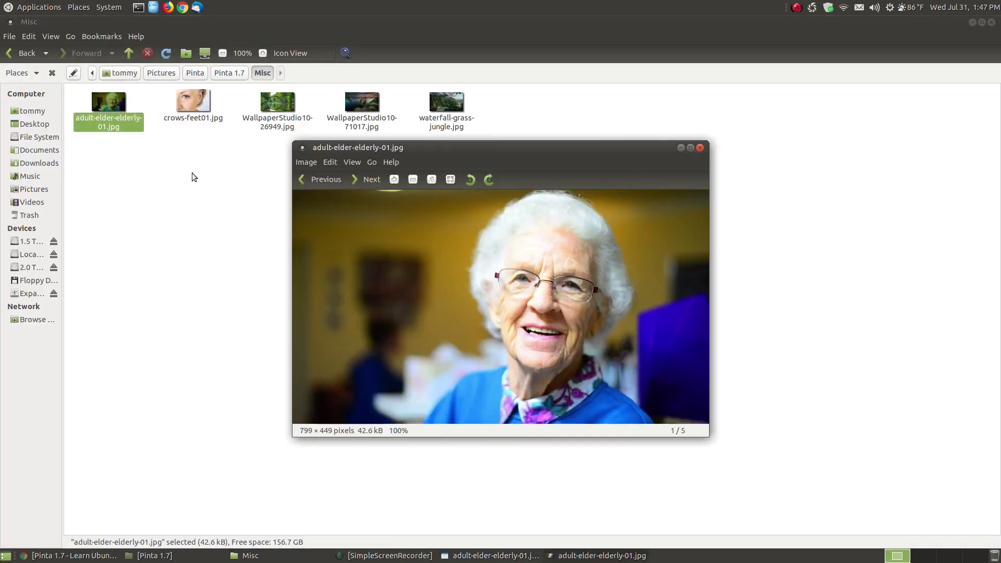
left_click(508, 555)
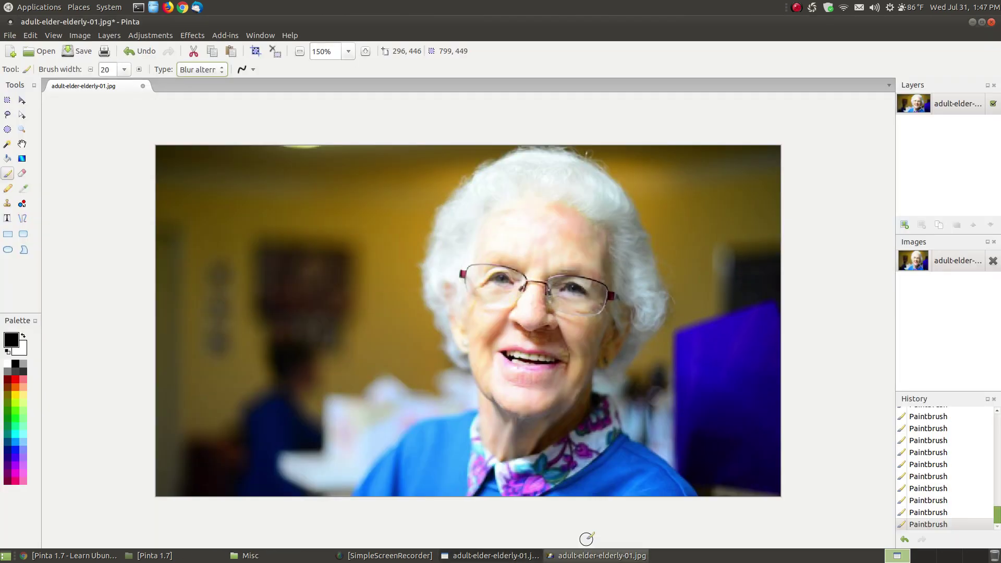
left_click(628, 556)
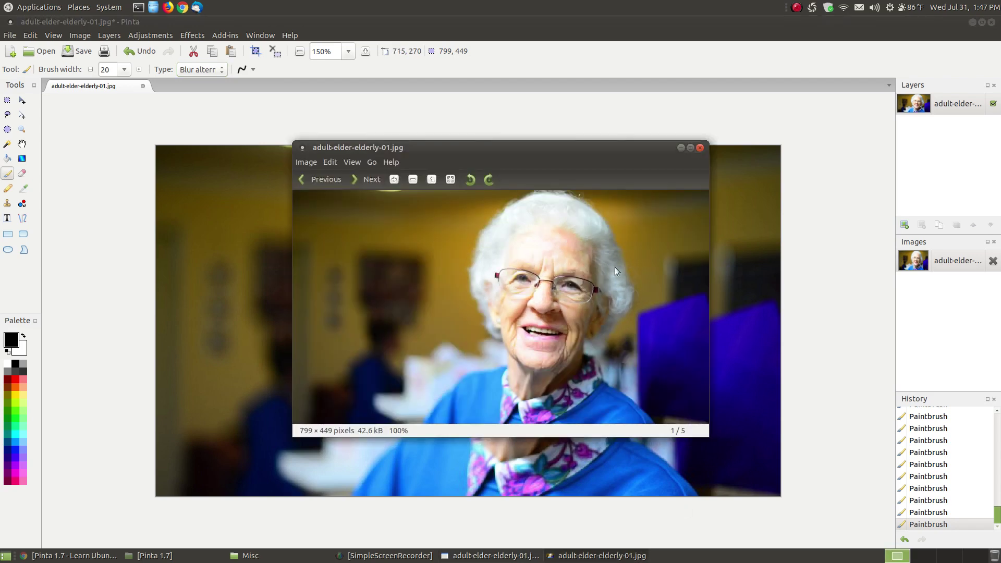
left_click_drag(544, 166, 240, 177)
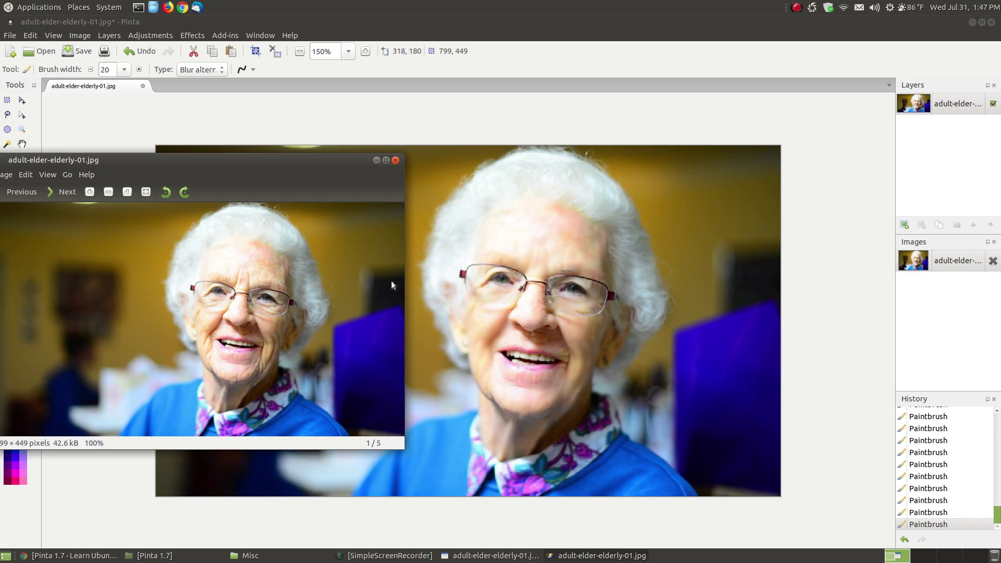
left_click_drag(263, 168, 254, 115)
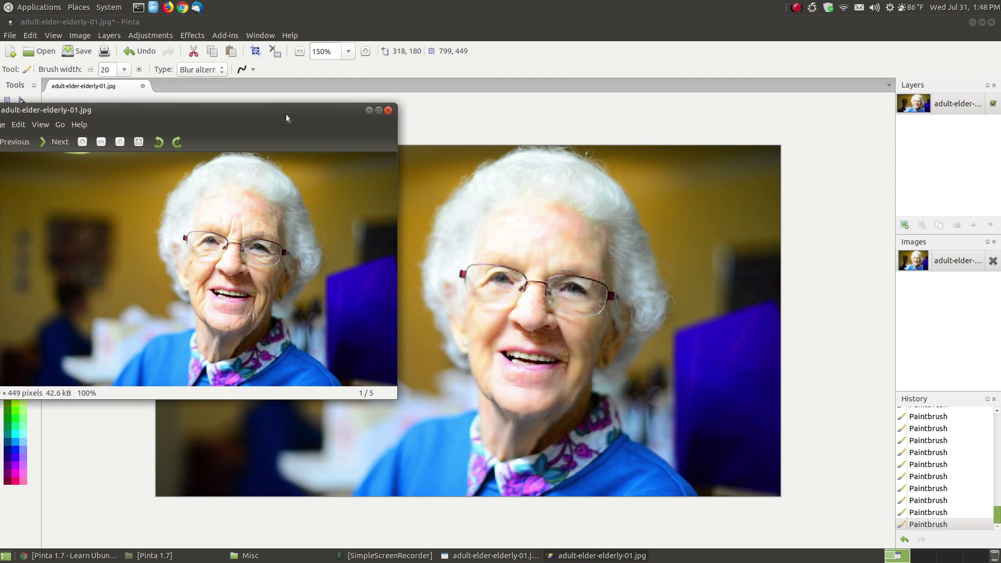
left_click_drag(285, 117, 292, 129)
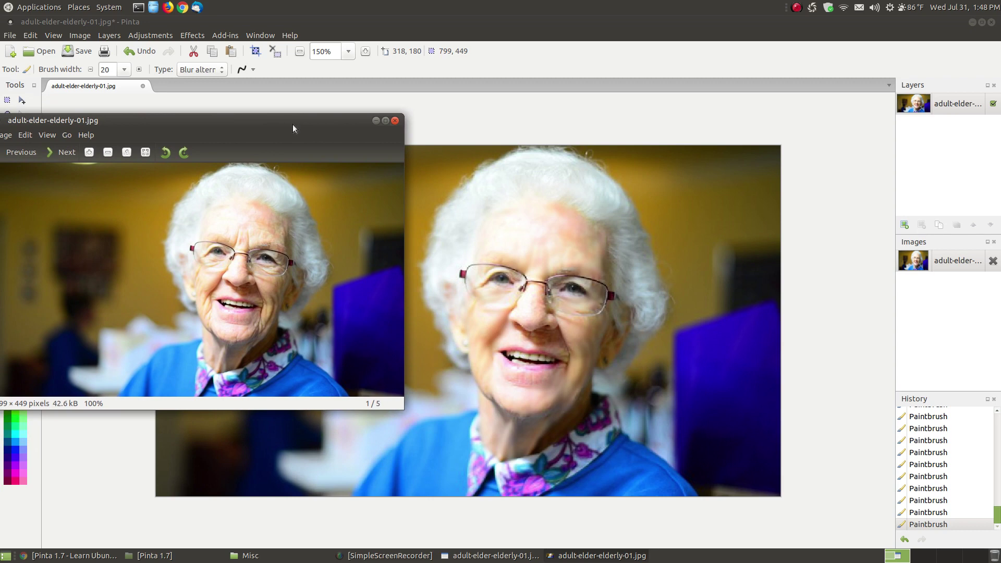
left_click(396, 122)
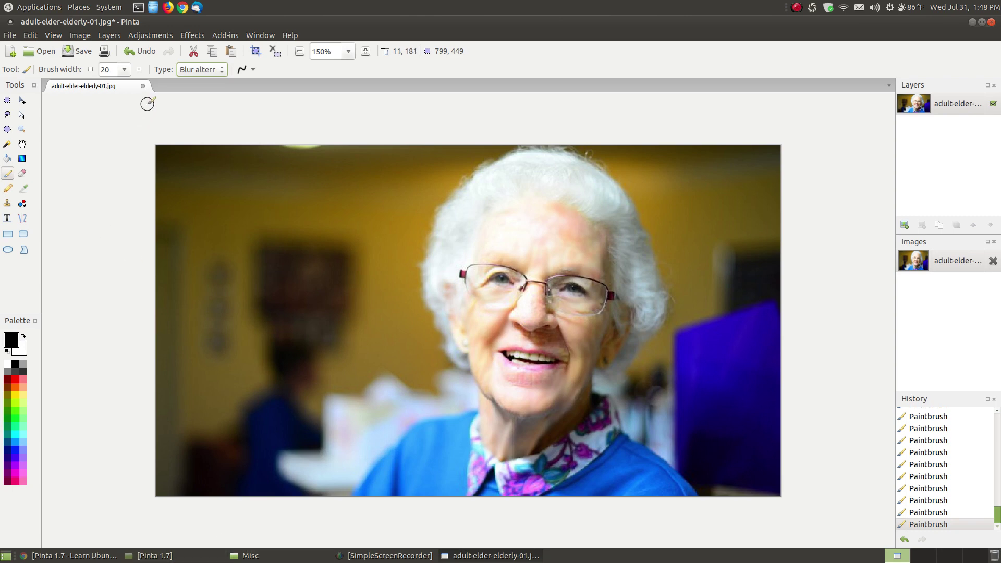
Close the blurred photo without saving and create a new 1920×1258 image.
left_click(142, 87)
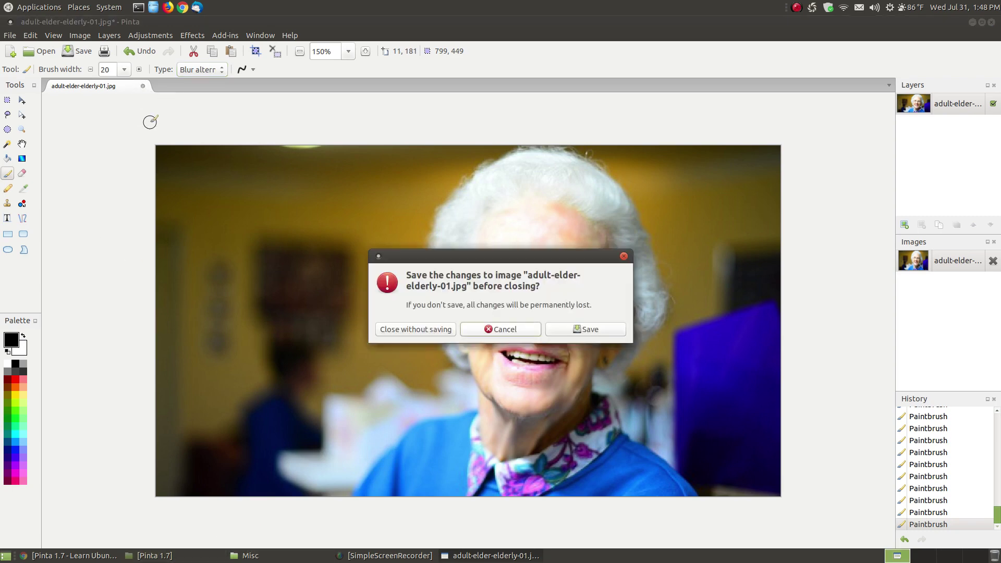
left_click(423, 332)
left_click(10, 35)
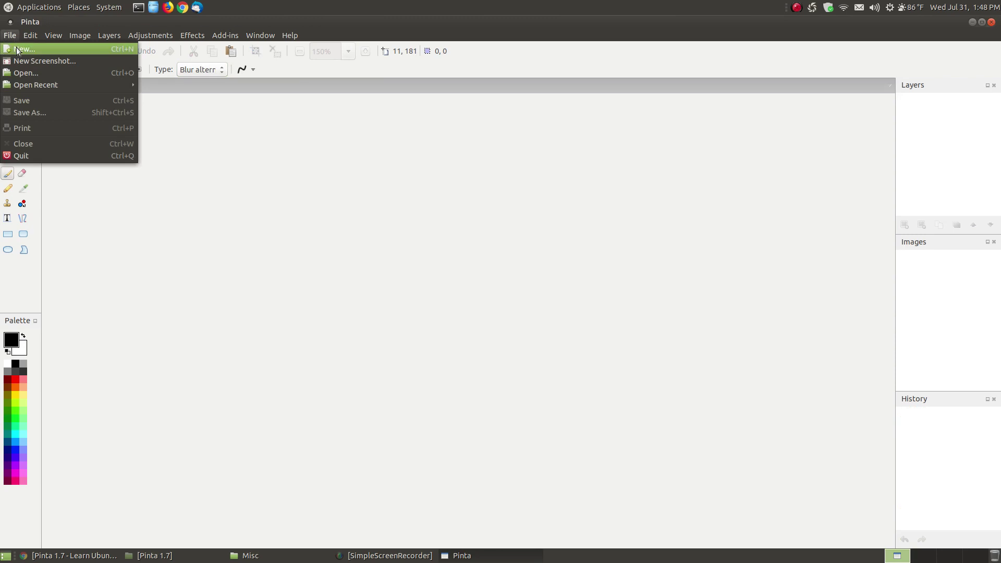
left_click(18, 45)
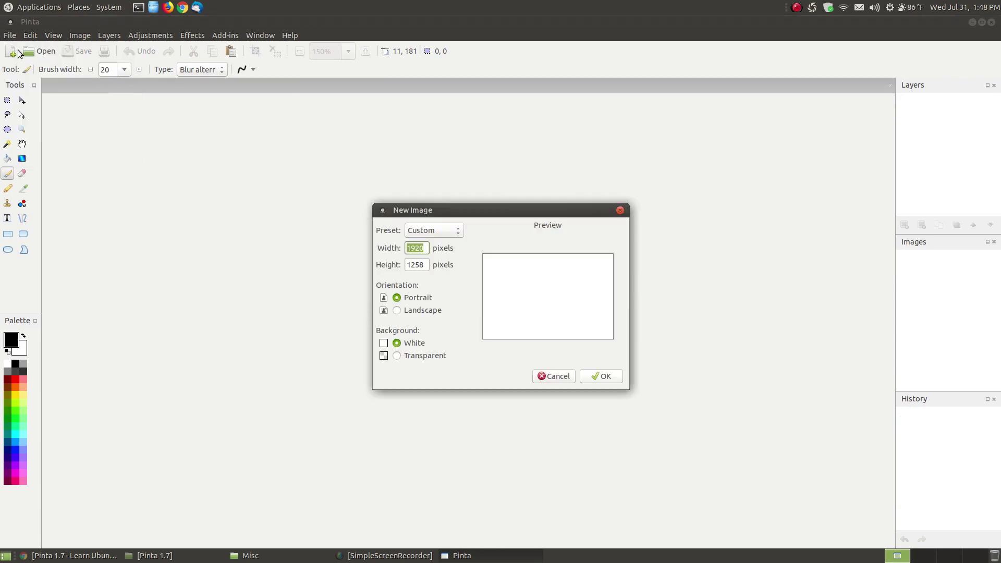
left_click(601, 377)
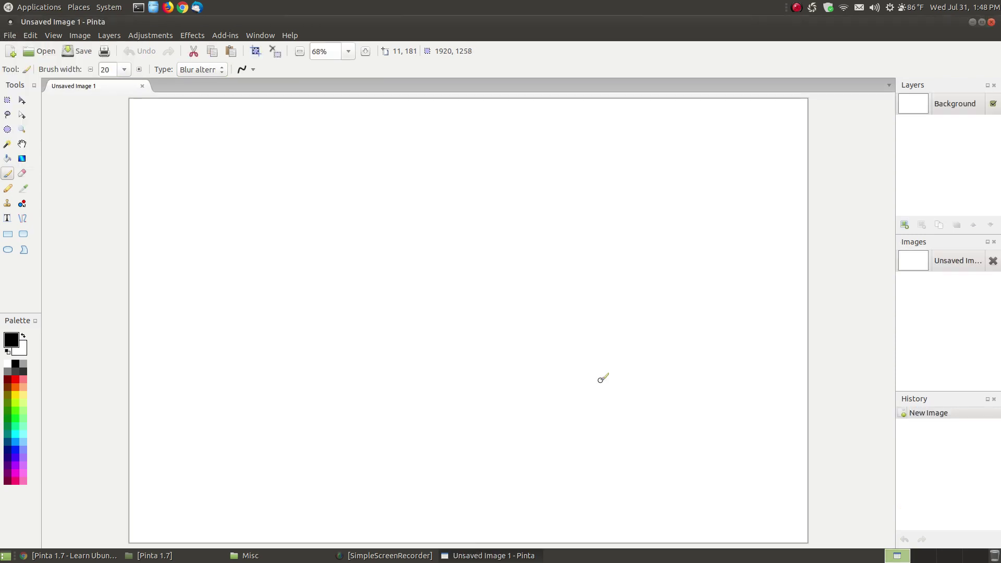
Paint a green Leaf-brush stroke at width 14 diagonally from upper left to lower right.
left_click(221, 73)
left_click(202, 125)
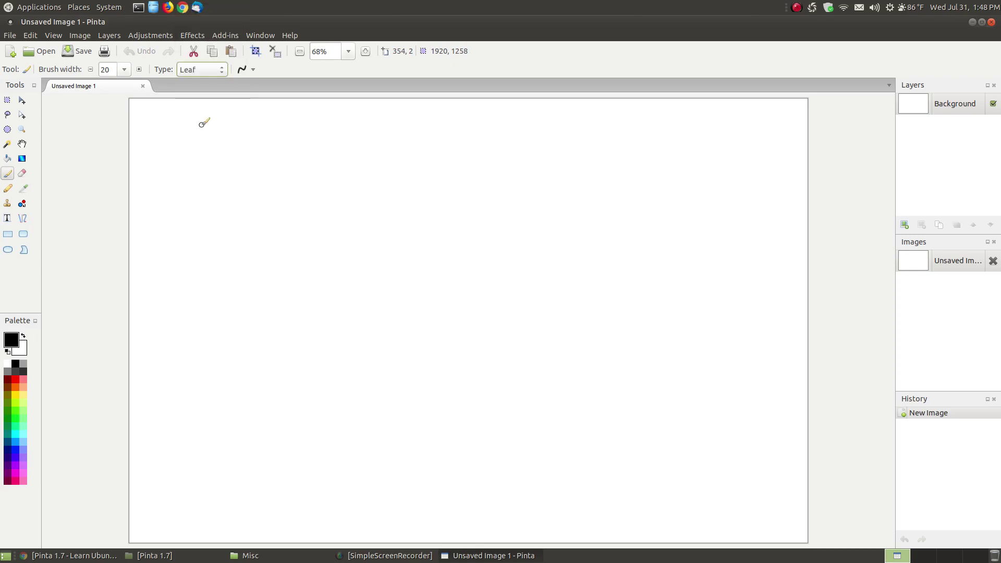
left_click(9, 412)
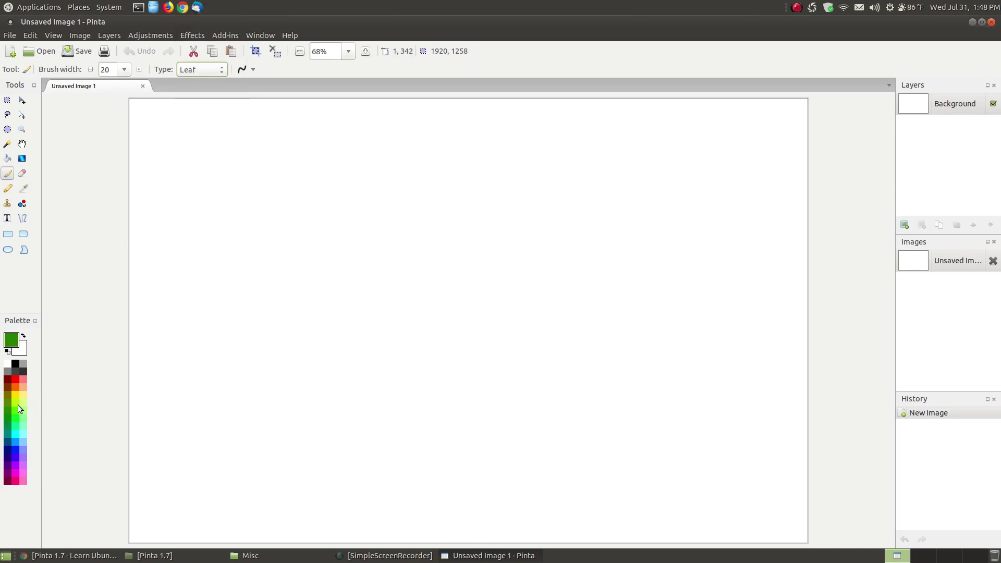
left_click(124, 71)
left_click(113, 270)
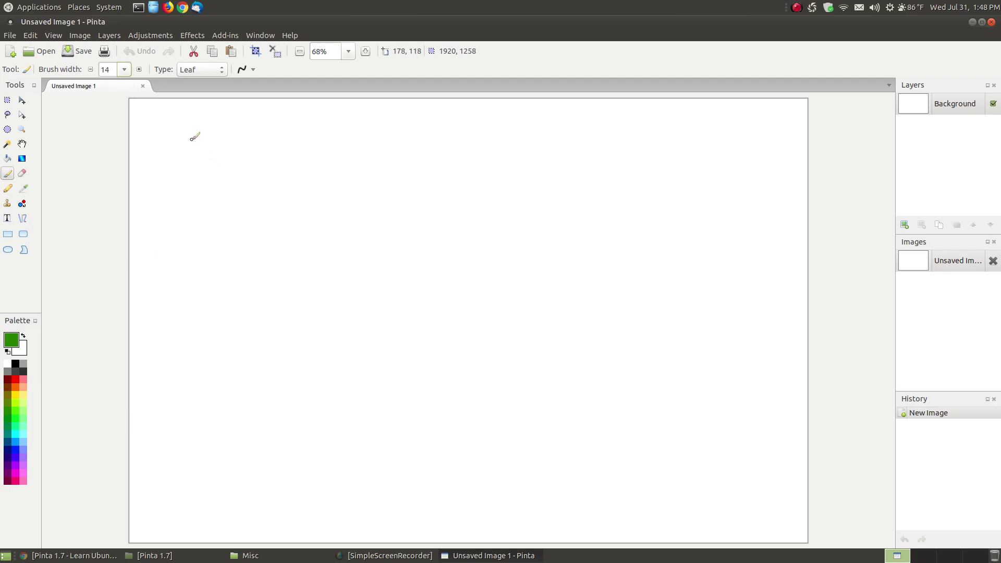
mouse_move(186, 136)
left_mouse_down()
mouse_move(444, 278)
mouse_move(660, 380)
mouse_move(735, 438)
left_mouse_up()
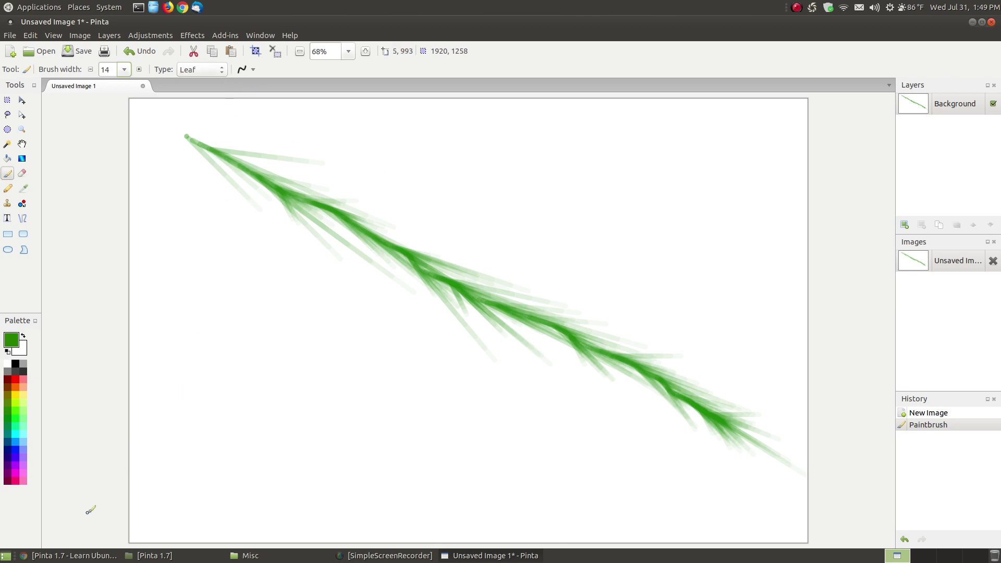
Return to the Pinta 1.7 tutorial and scroll past Leaf to the Sharpen Original/Enhanced photos.
left_click(59, 556)
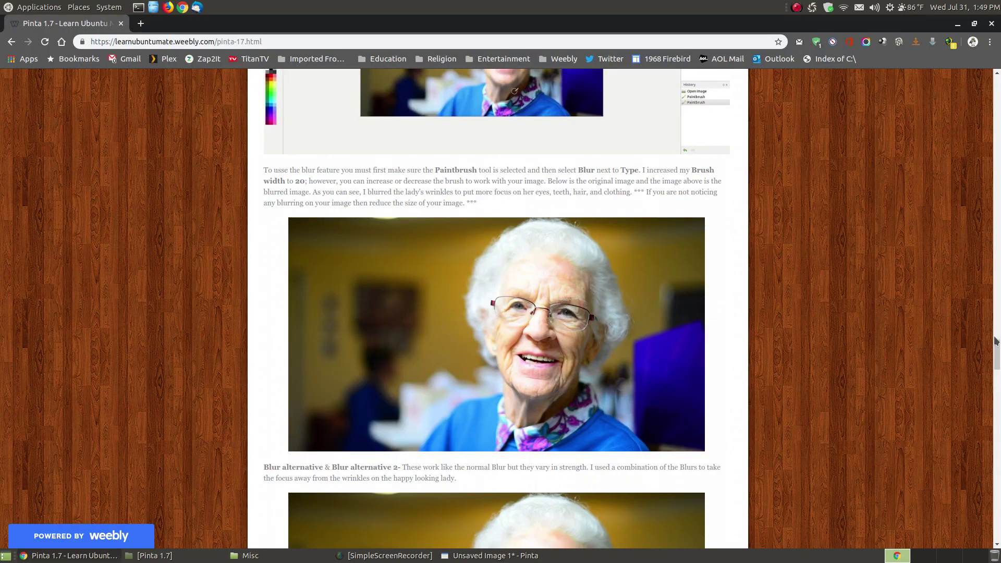
left_click_drag(995, 342, 997, 398)
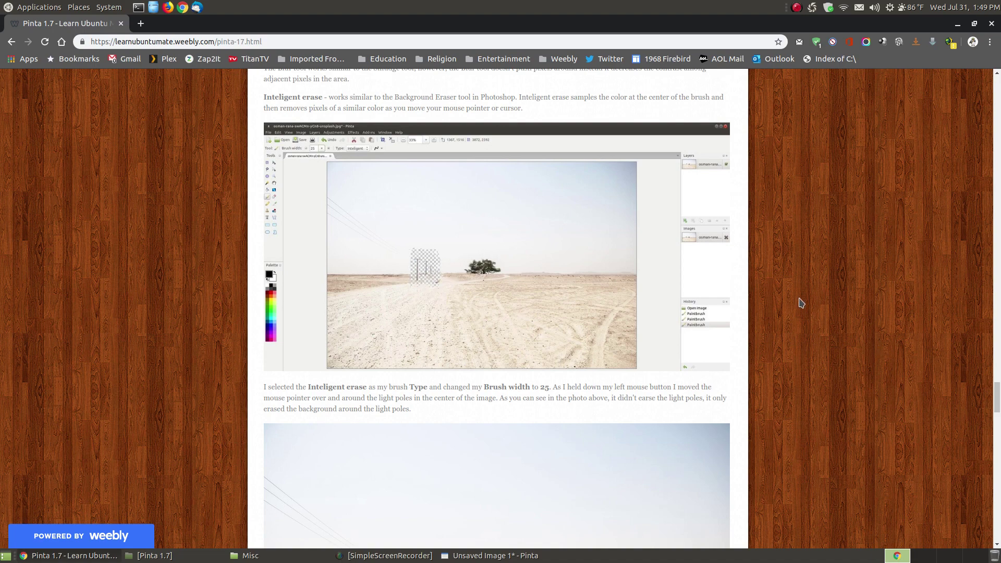
scroll(797, 300, "down", 8)
scroll(799, 303, "down", 4)
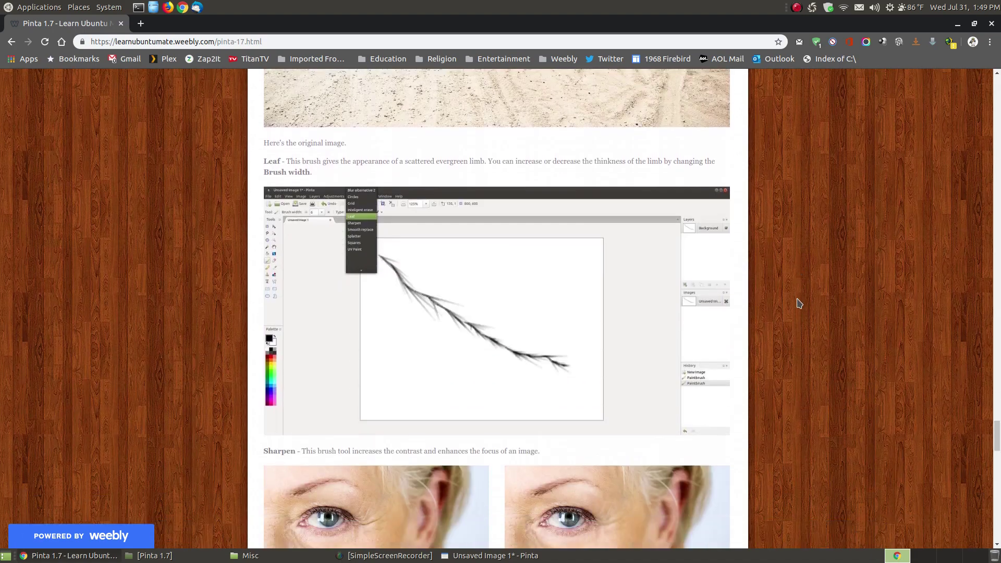
scroll(642, 310, "down", 5)
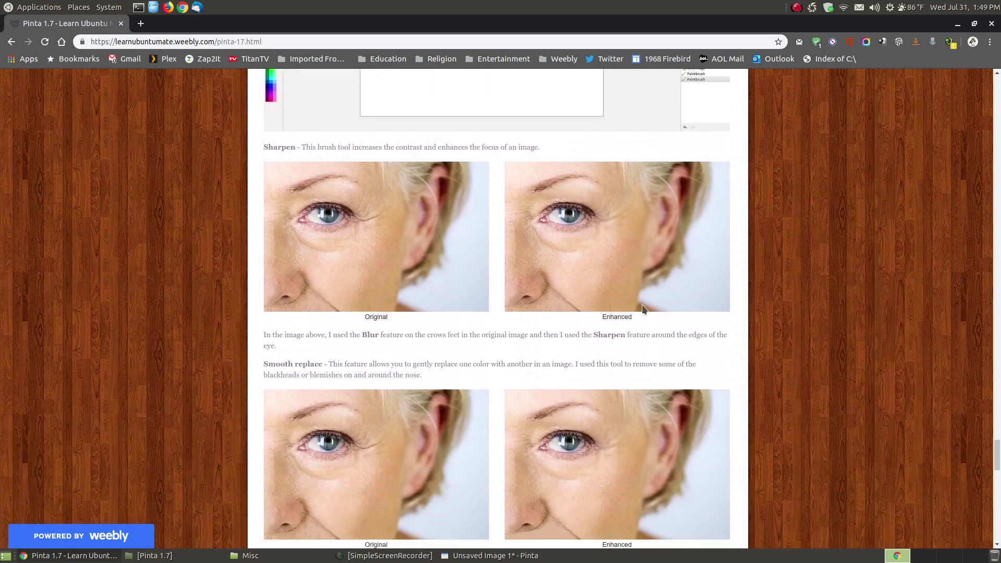
Close the green leaf drawing in Pinta without saving.
left_click(475, 555)
left_click(142, 86)
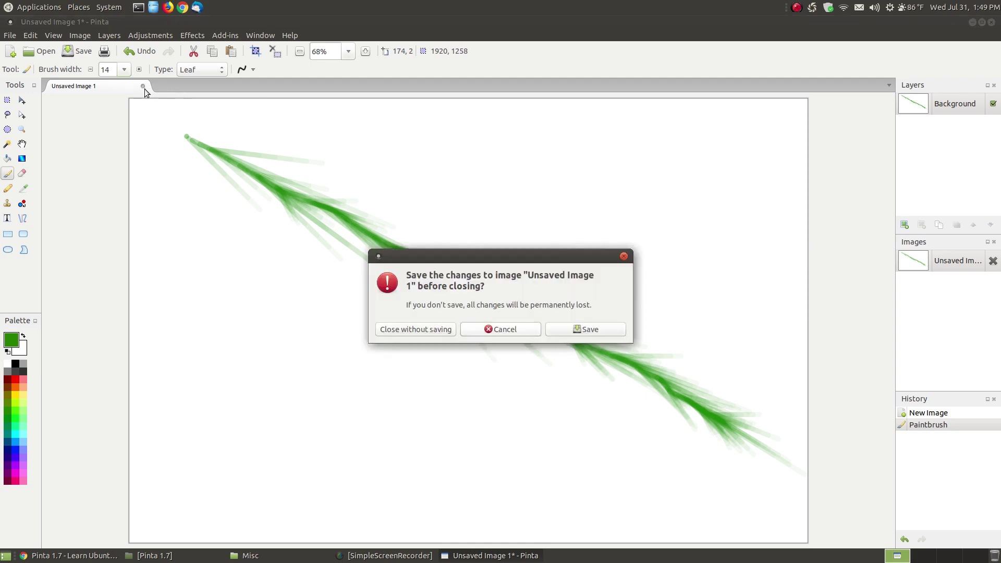
left_click(411, 333)
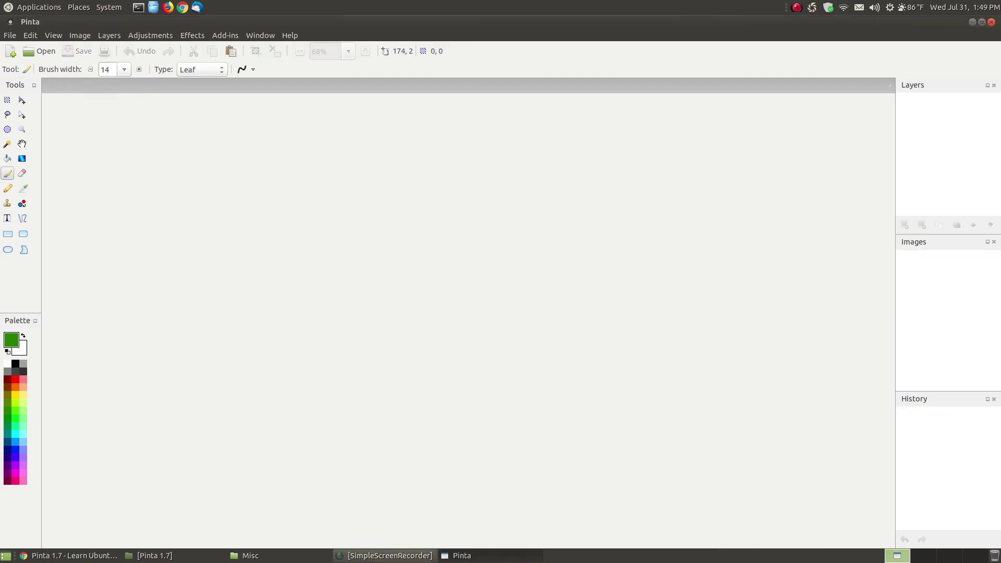
Open crows-feet01.jpg from the Misc folder.
left_click(13, 37)
left_click(32, 72)
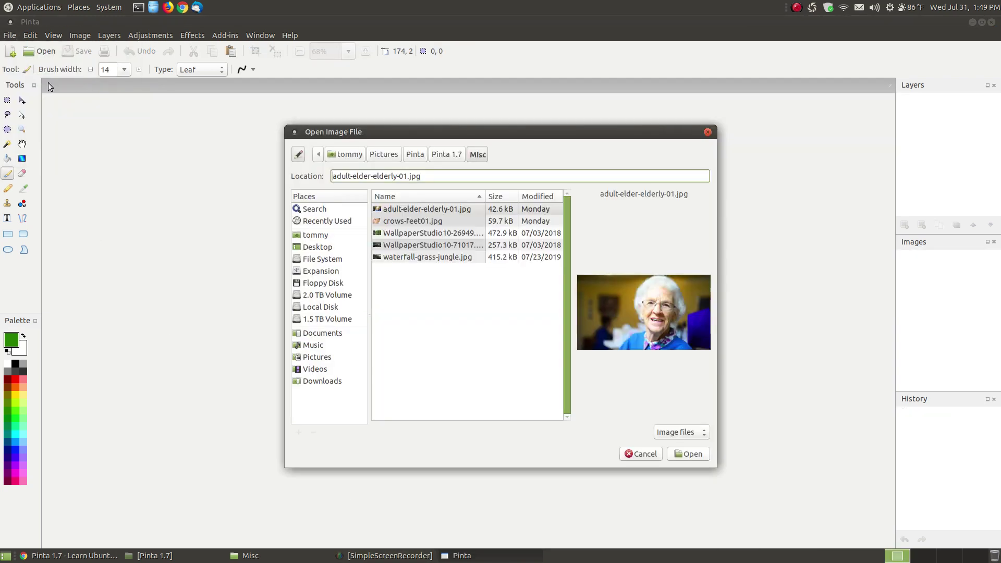
left_click(416, 223)
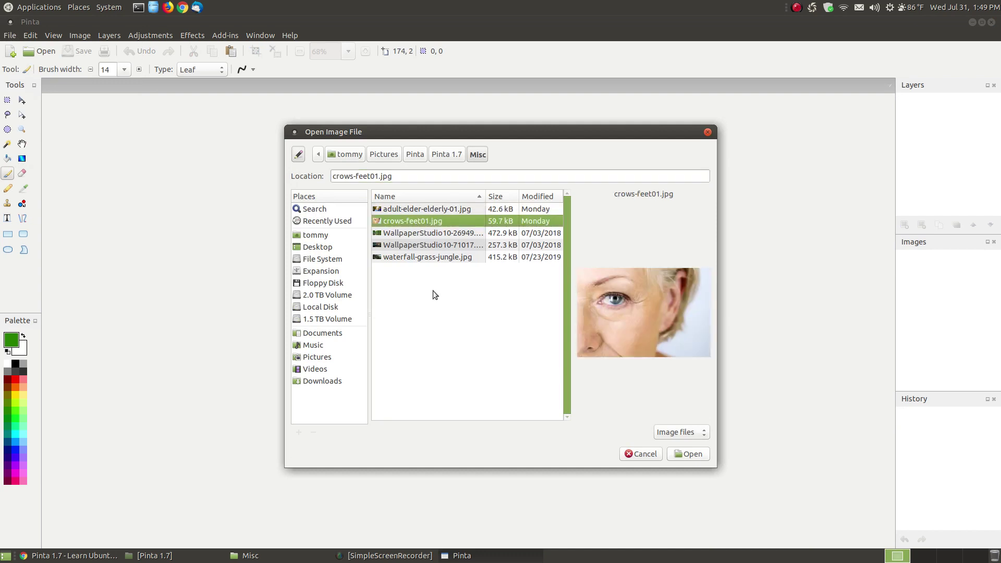
left_click(674, 457)
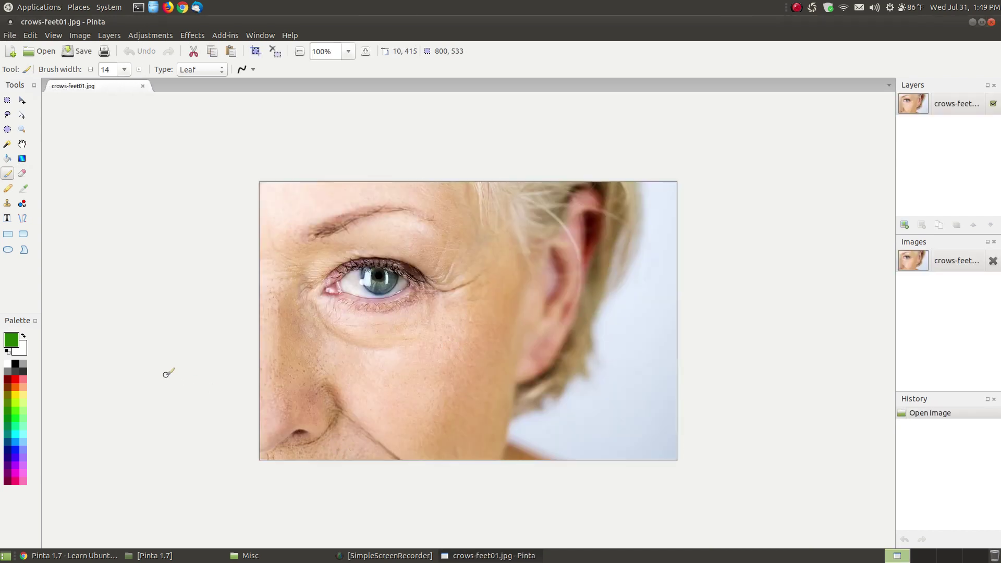
Set the brush Type to Sharpen and sample a skin tone from the face as primary colour.
left_click(214, 67)
left_click(208, 90)
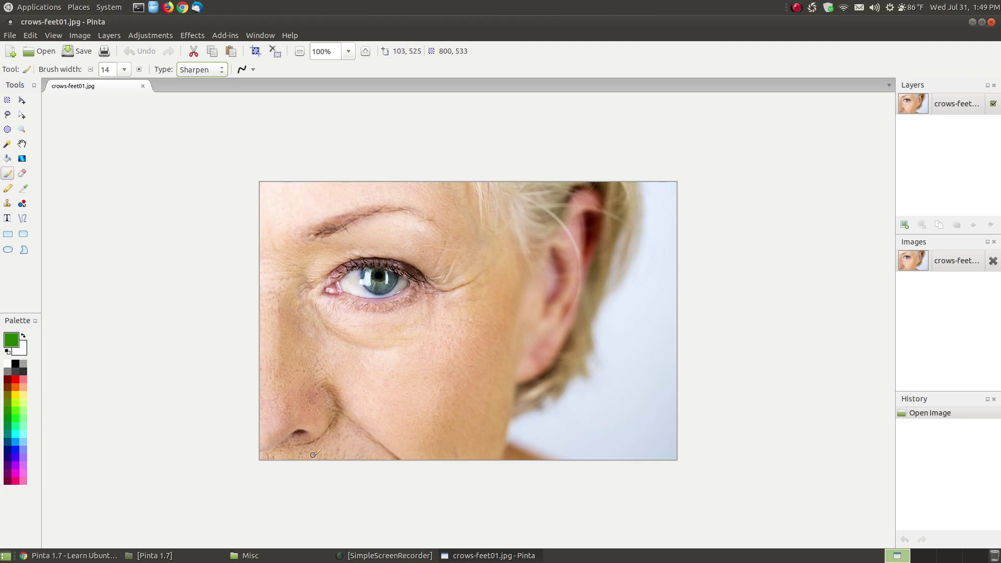
left_click(11, 341)
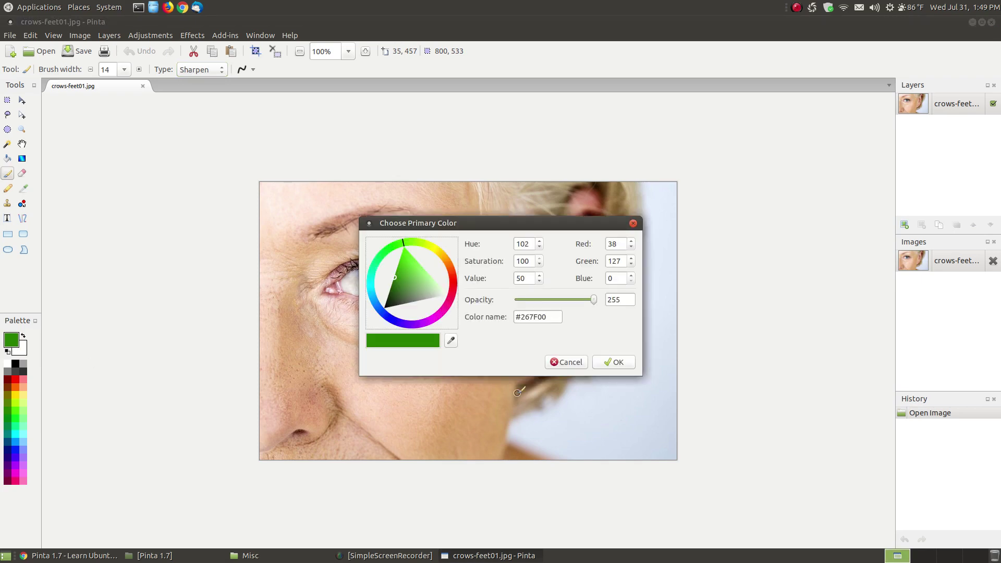
left_click_drag(494, 217, 778, 110)
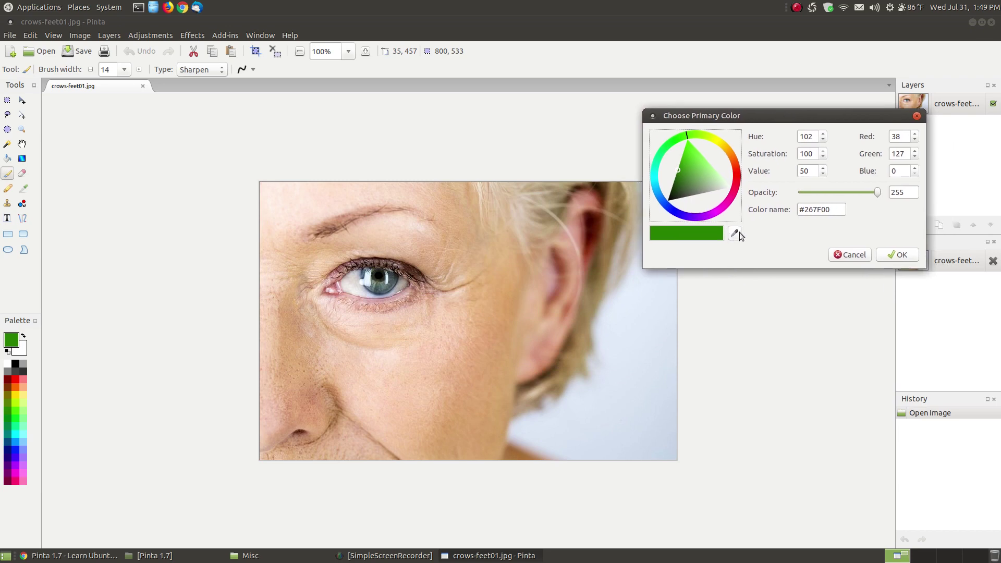
left_click(734, 233)
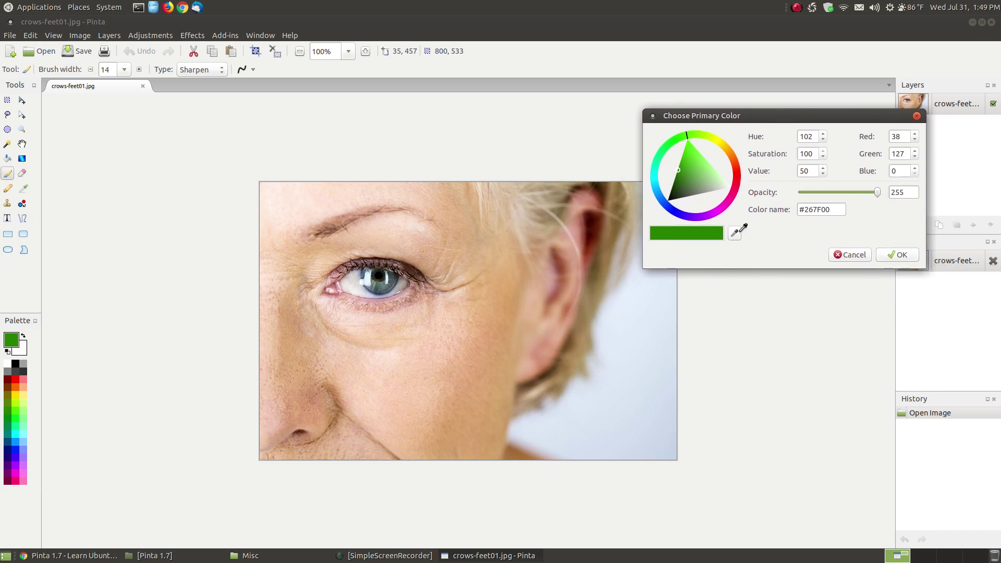
left_click(346, 442)
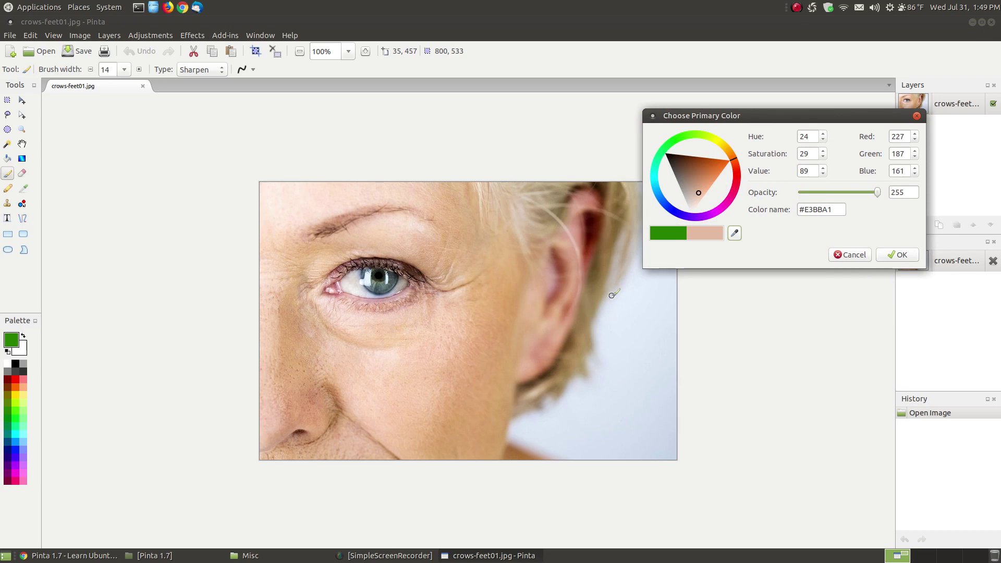
left_click(897, 255)
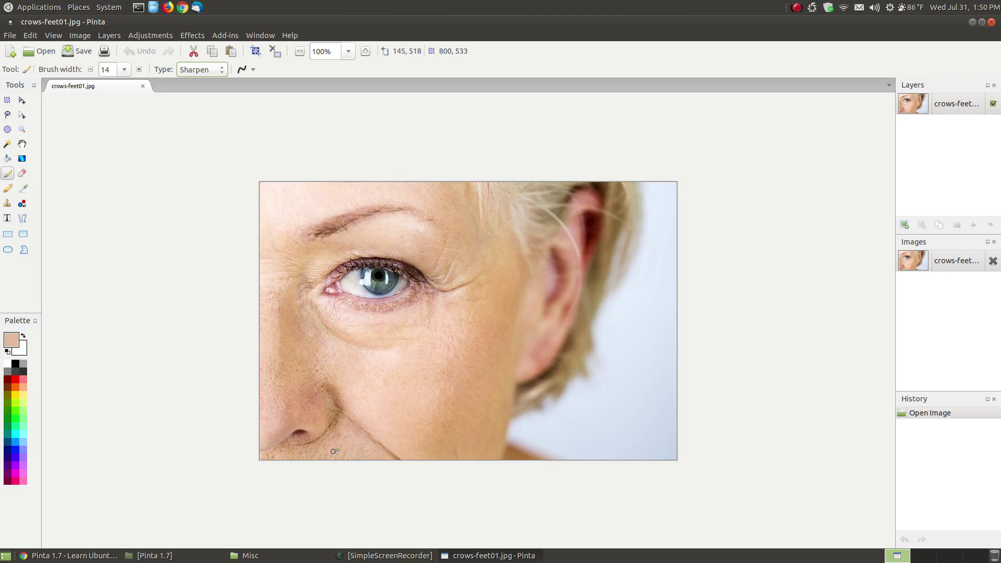
Sharpen small spots near the nose, widen the brush to 25, then undo the last two strokes.
mouse_move(334, 450)
left_mouse_down()
mouse_move(345, 443)
mouse_move(338, 434)
mouse_move(340, 447)
mouse_move(349, 442)
left_mouse_up()
left_click(125, 69)
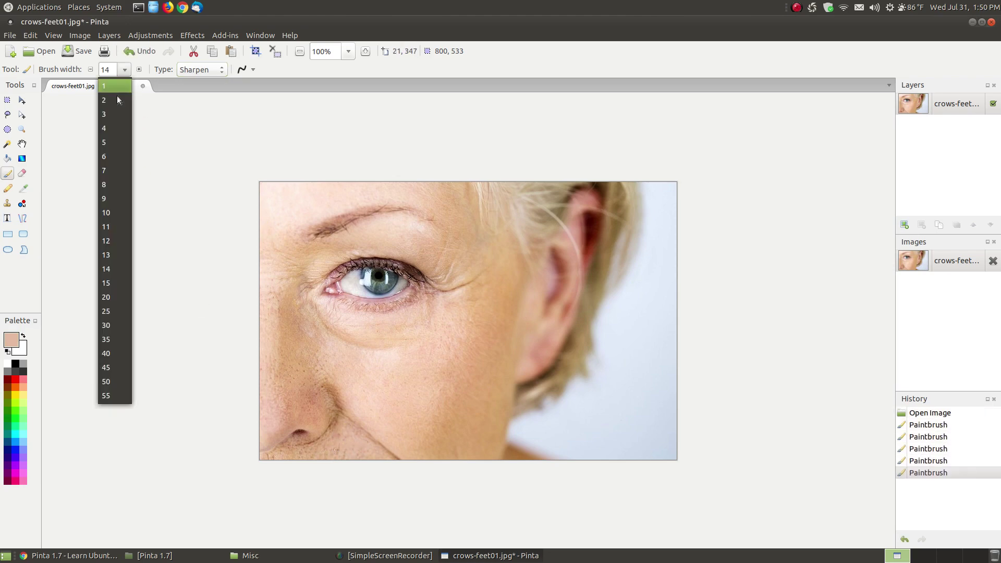
left_click(107, 312)
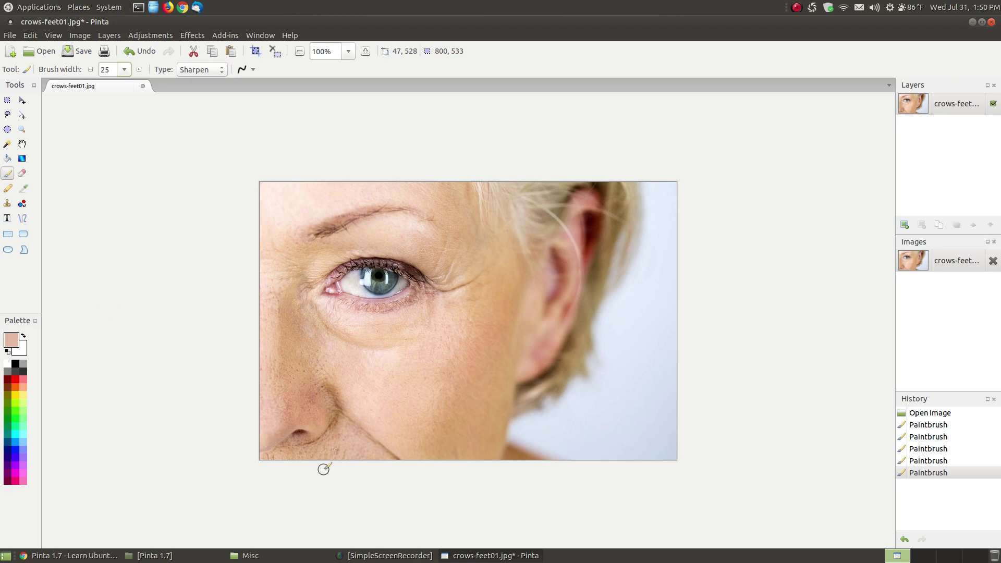
left_click_drag(339, 447, 320, 444)
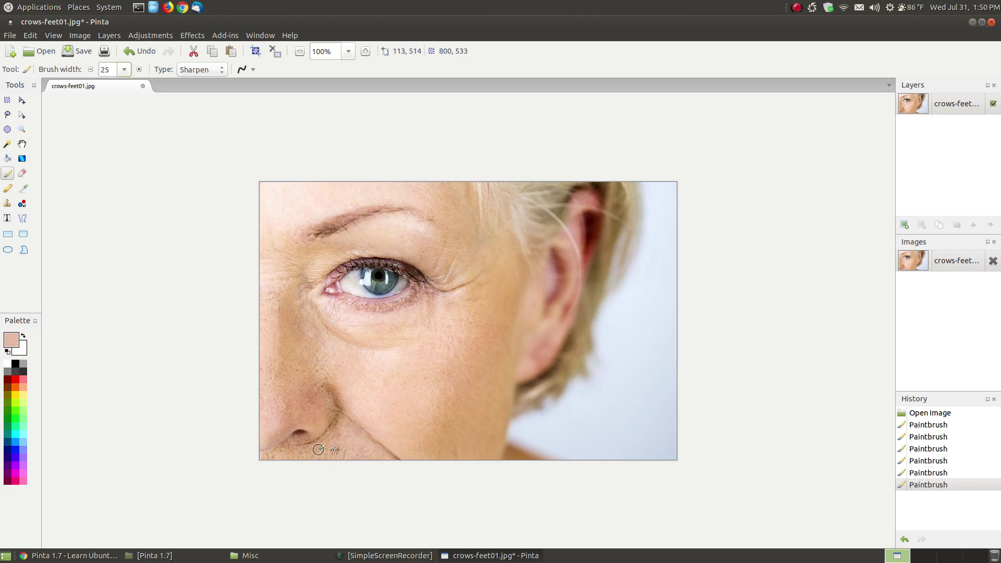
left_click(124, 52)
left_click(124, 52)
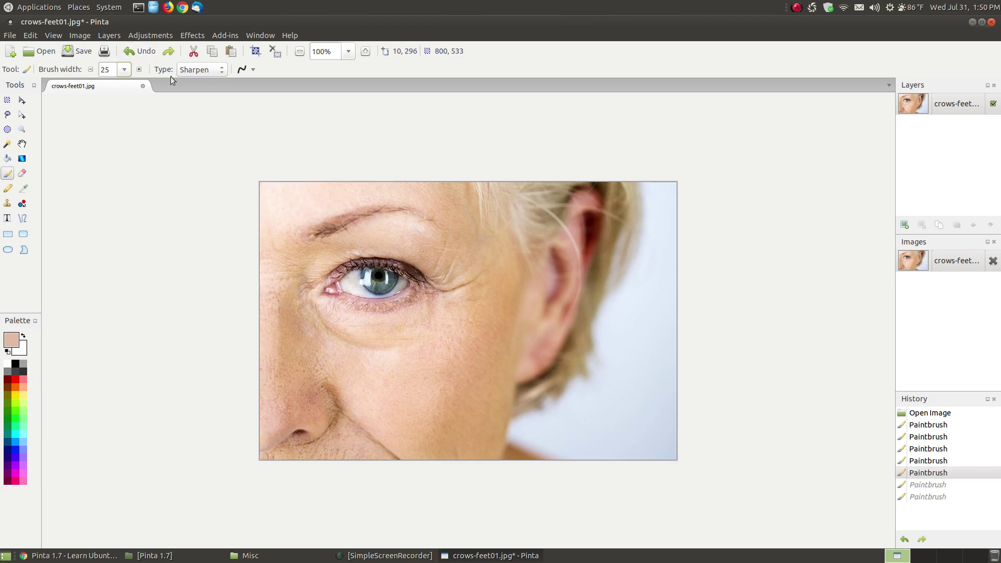
Narrow the brush width to 15, glancing at the tutorial before returning to the photo.
left_click(124, 70)
left_click(108, 283)
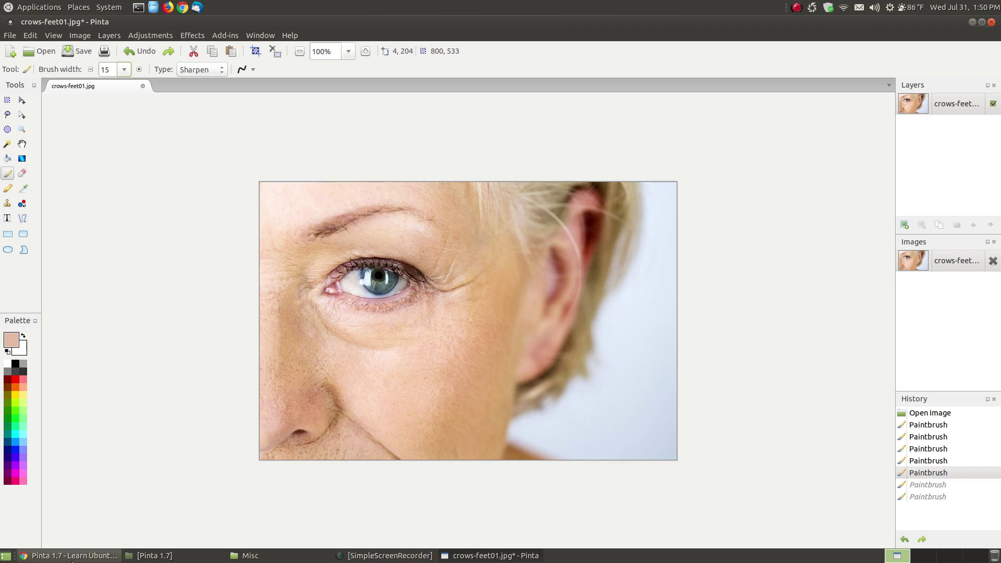
left_click(70, 555)
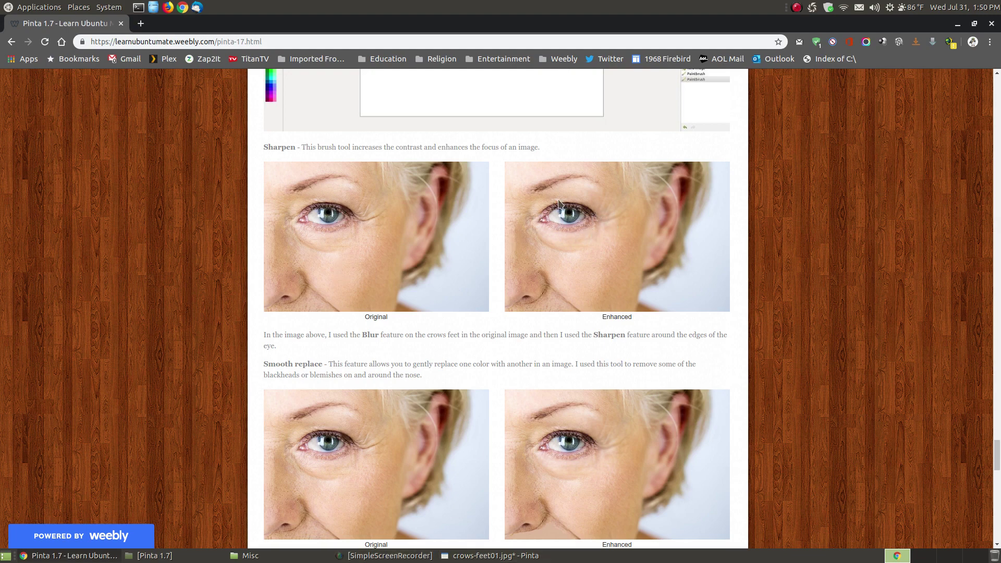
left_click(489, 556)
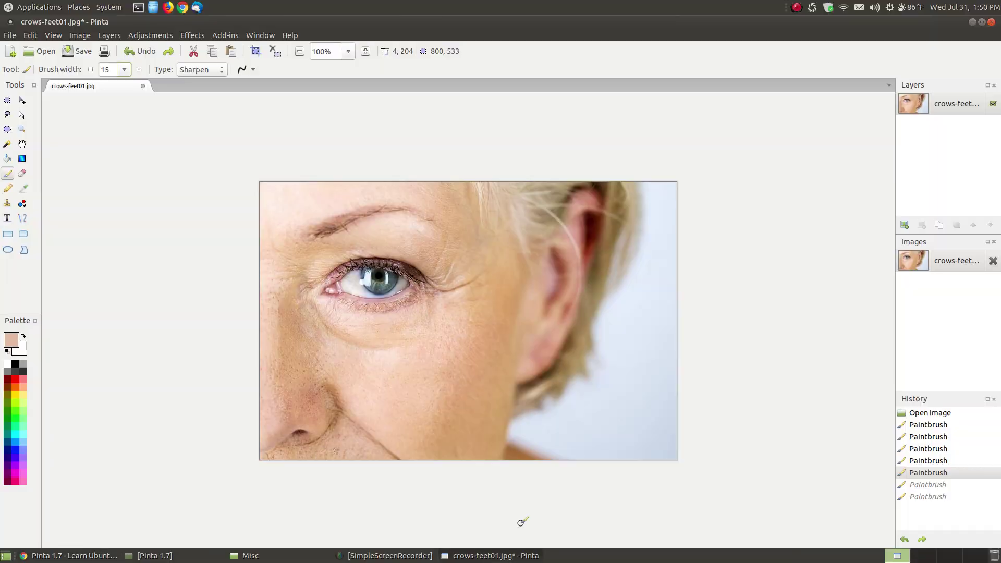
Switch the brush type to Smooth replace and smooth blemishes along the nose crease.
left_click(220, 70)
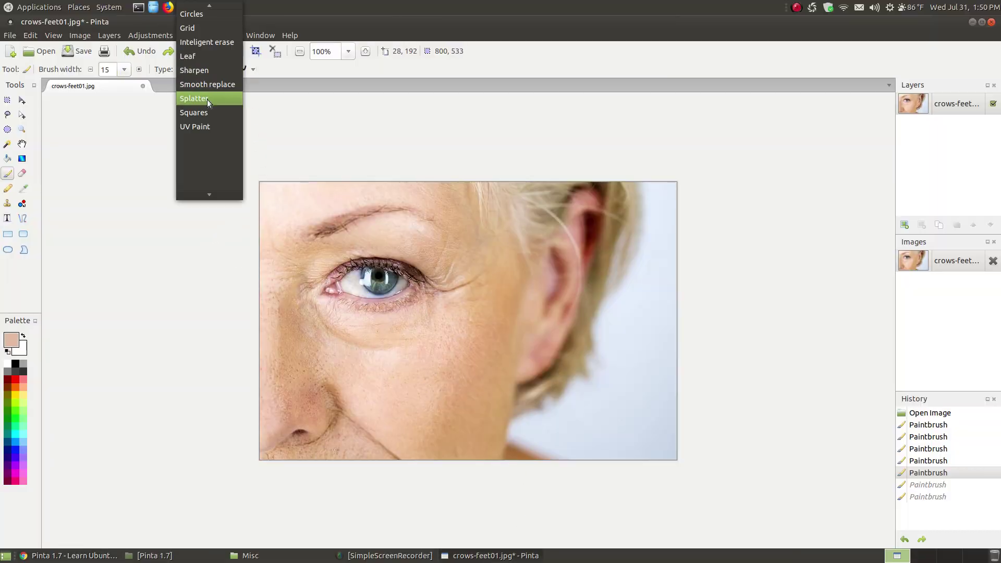
left_click(211, 89)
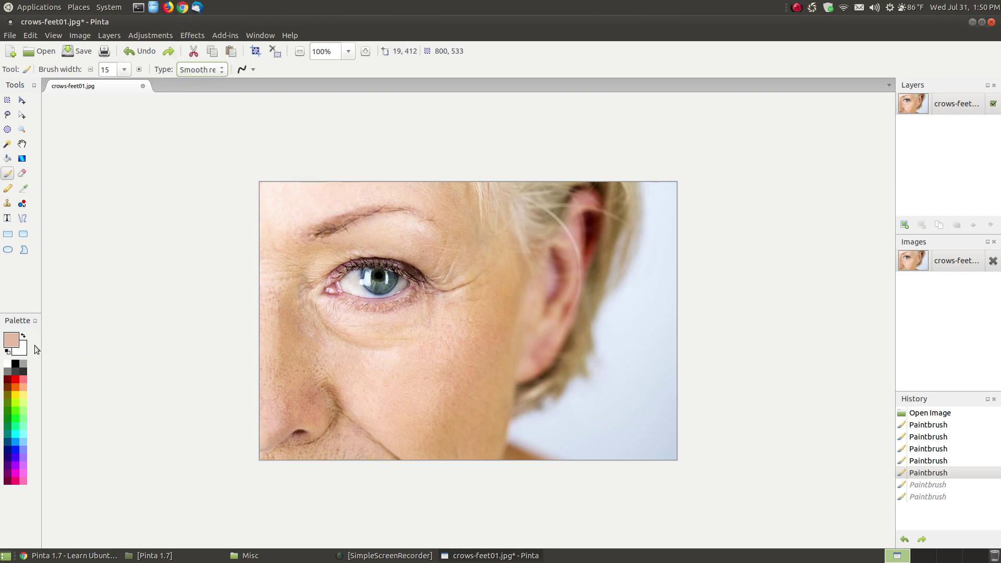
left_click(330, 453)
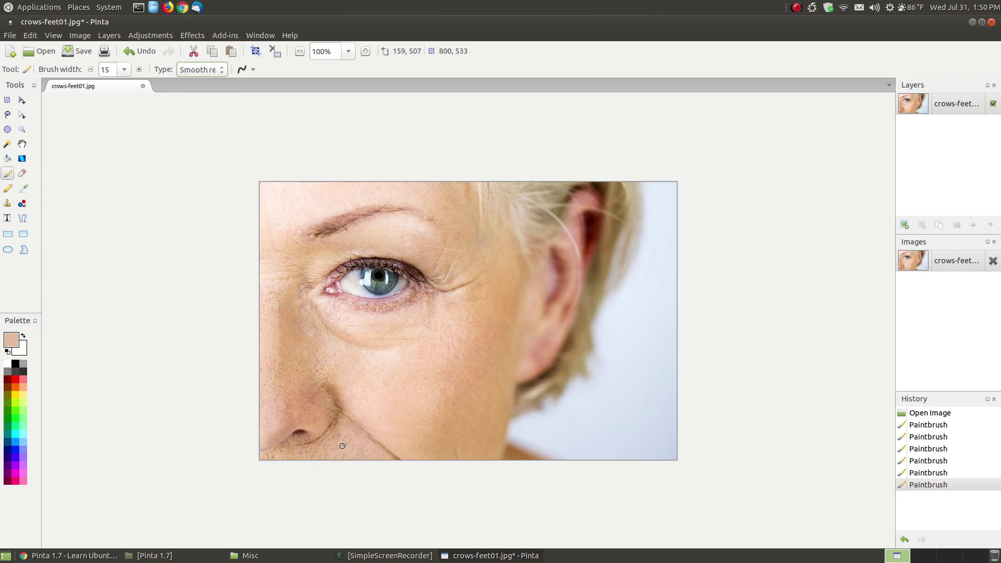
left_click(322, 449)
left_click(318, 456)
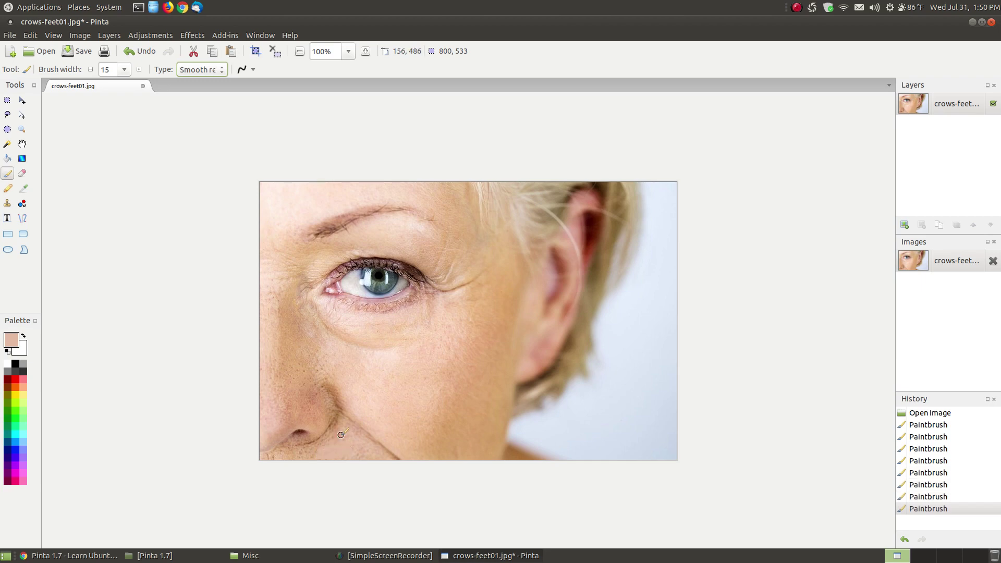
left_click(334, 439)
left_click(332, 434)
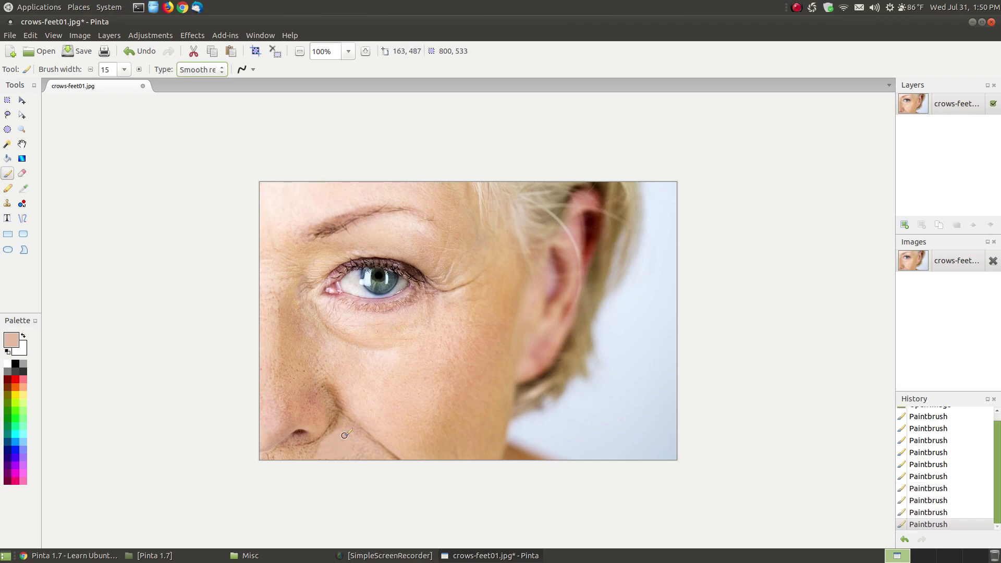
Smooth more skin beside the nose and along its lower-left edge.
left_click(319, 449)
left_click(320, 449)
left_click(311, 456)
left_click(301, 454)
left_click(278, 454)
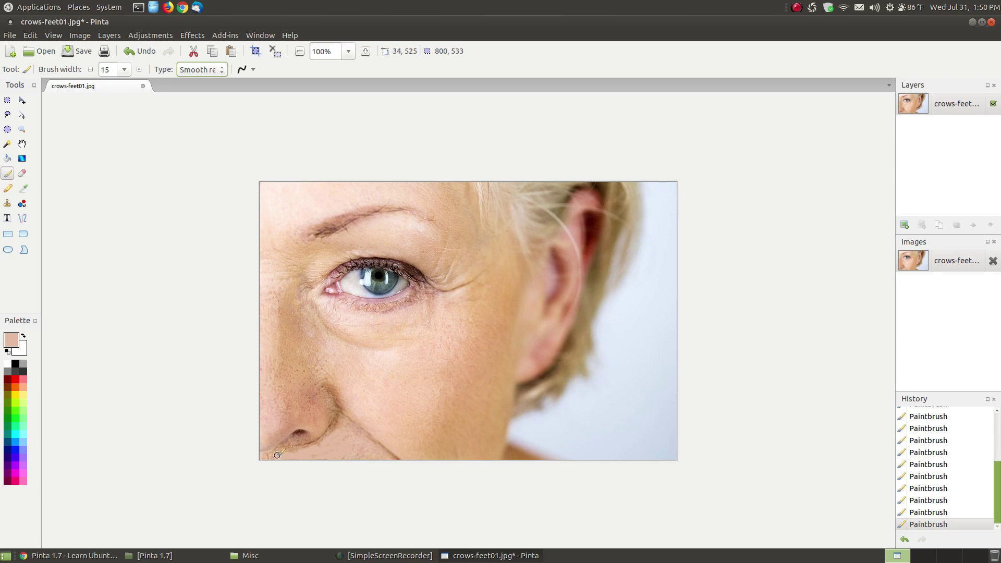
left_click(274, 457)
mouse_move(327, 445)
left_mouse_down()
mouse_move(297, 452)
mouse_move(347, 434)
mouse_move(350, 442)
left_mouse_up()
Open the original crows-feet01.jpg in Eye of MATE and position it beside Pinta's edited copy.
left_click(276, 554)
left_click(187, 110)
double_click(186, 111)
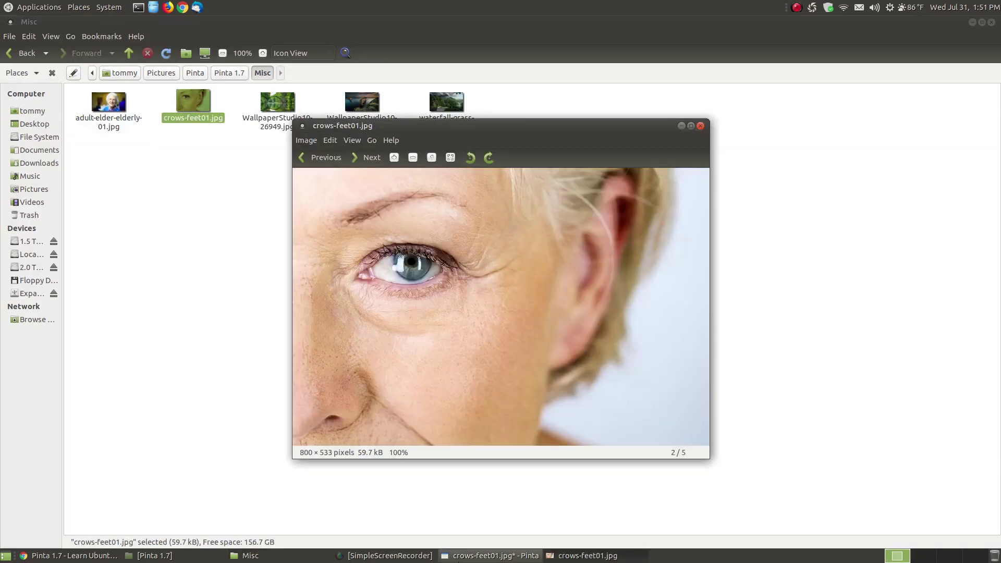
left_click(458, 556)
left_click(590, 557)
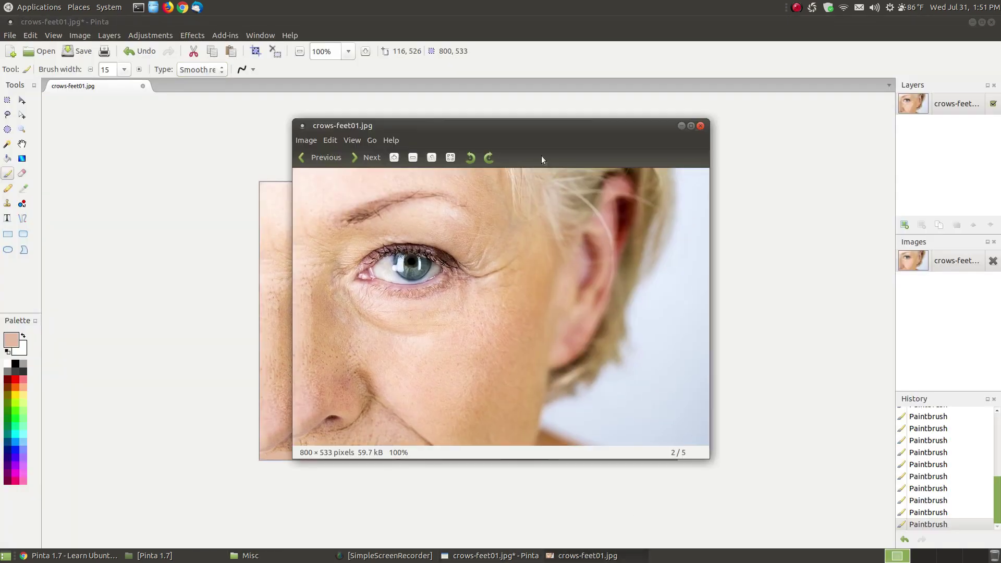
left_click_drag(509, 129, 707, 147)
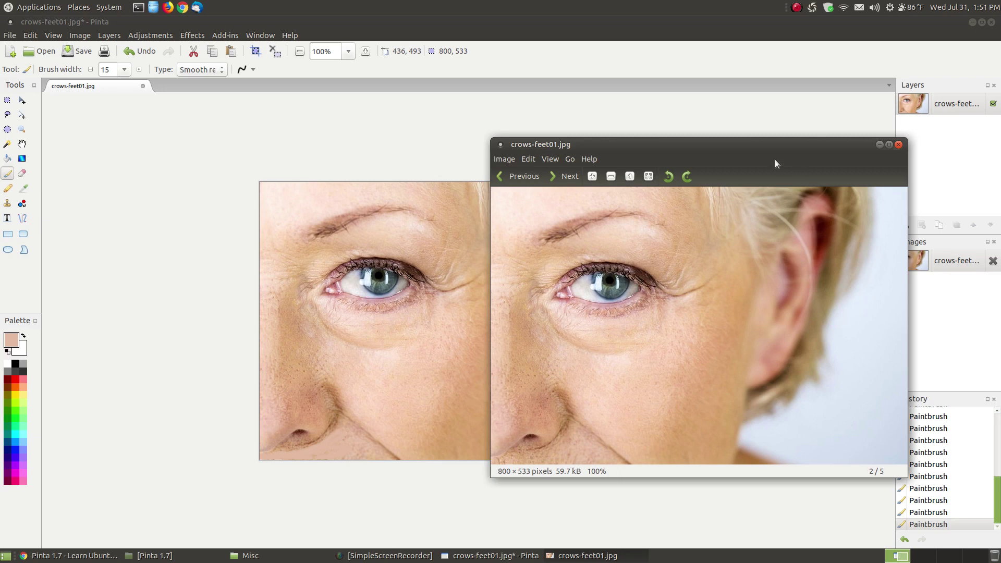
left_click_drag(762, 148, 744, 126)
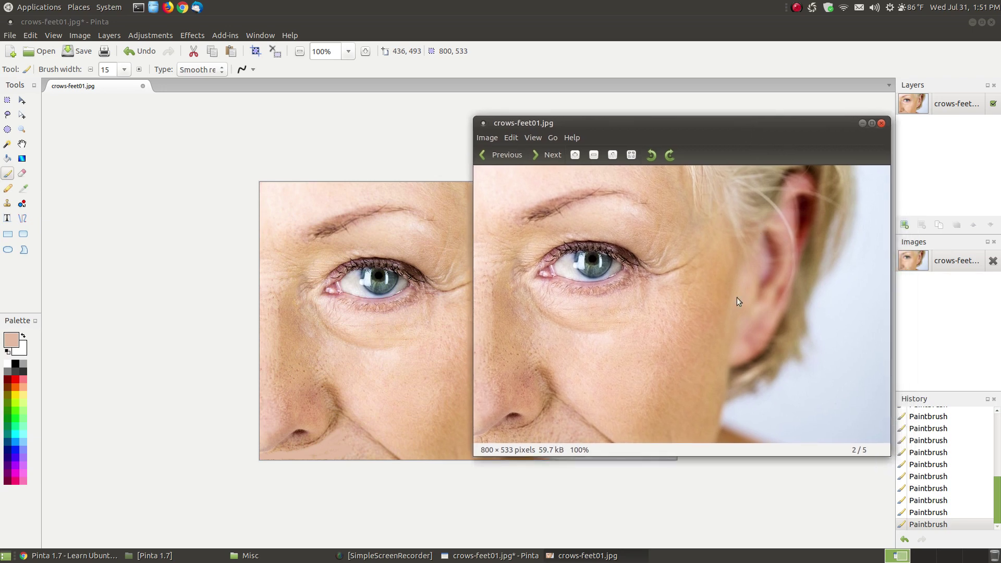
Close the viewer, browse the Blur, Leaf and Sharpen brush types, and keep Smooth replace.
left_click(881, 123)
left_click(220, 70)
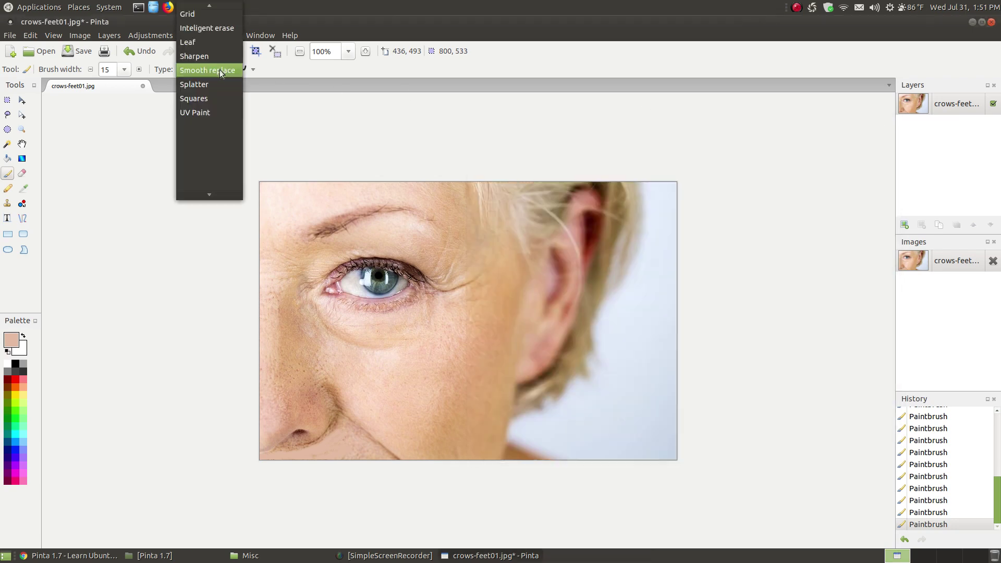
scroll(203, 59, "up", 5)
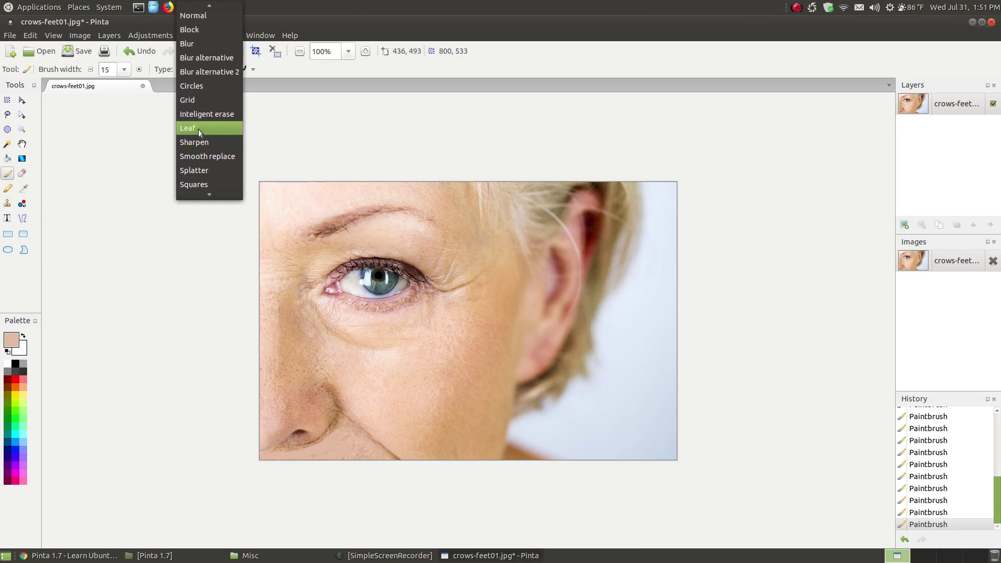
scroll(198, 129, "down", 1)
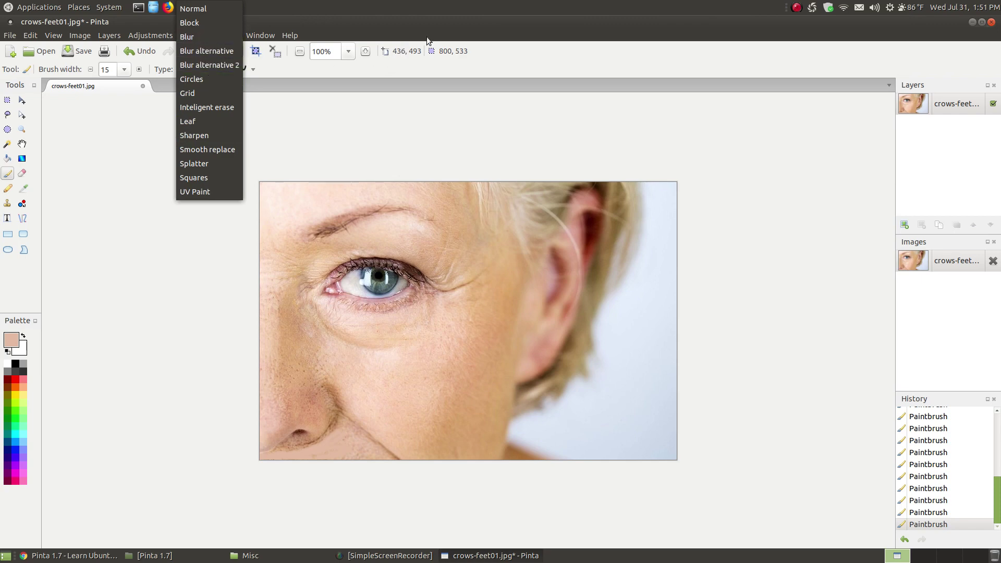
left_click(463, 30)
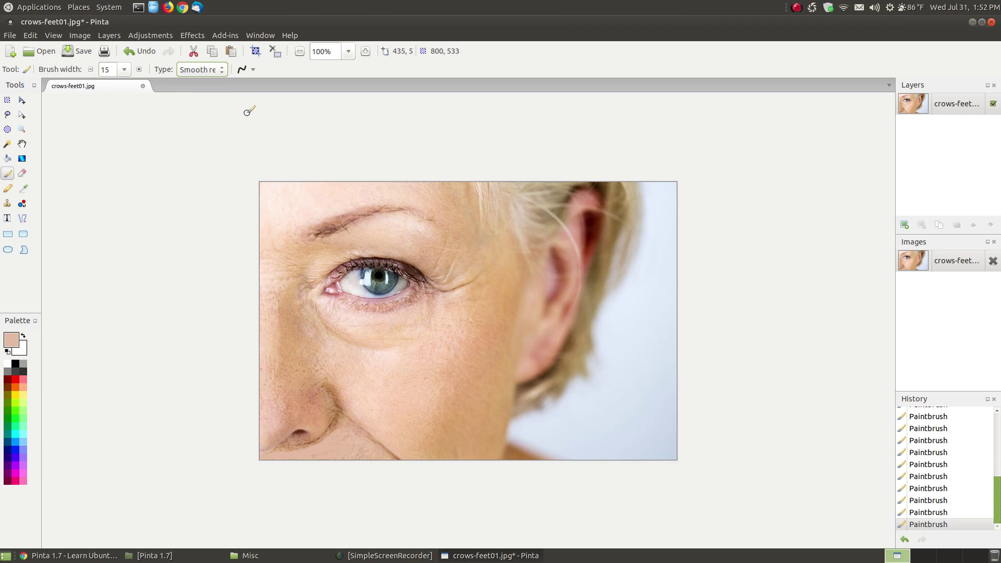
Close crows-feet01.jpg without saving, quit Pinta, and clear the windows off the desktop.
left_click(142, 87)
left_click(441, 330)
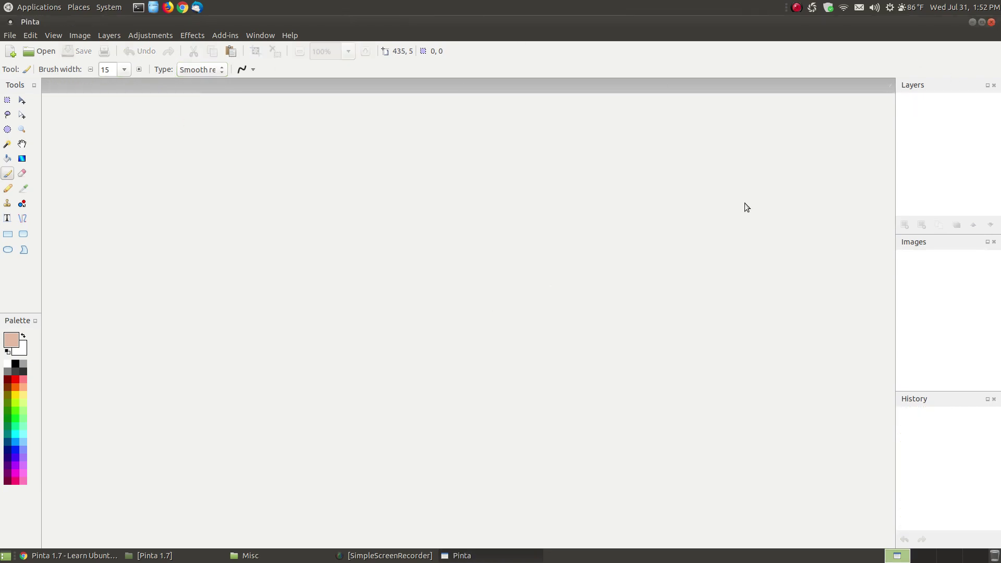
left_click(990, 22)
left_click(972, 22)
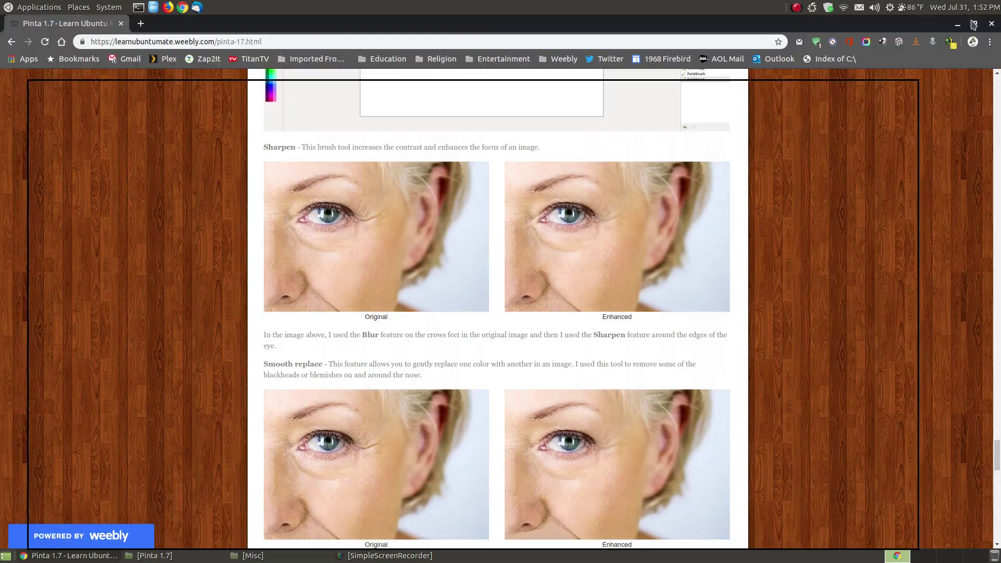
left_click(960, 27)
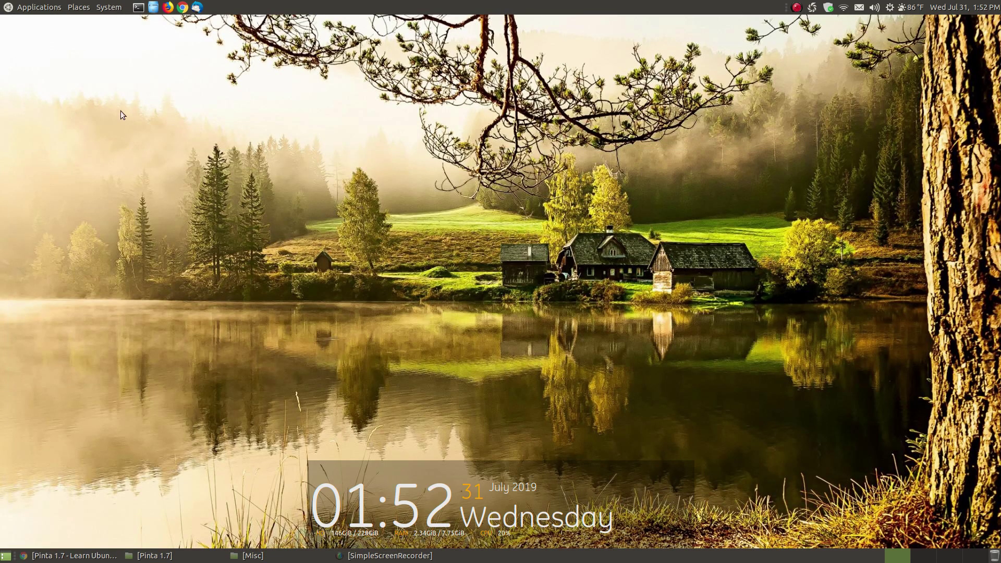
Apply the dark Adwaita-Vert-Drk-Cup-Moj theme in Appearance Preferences and close it.
left_click(107, 5)
mouse_move(151, 37)
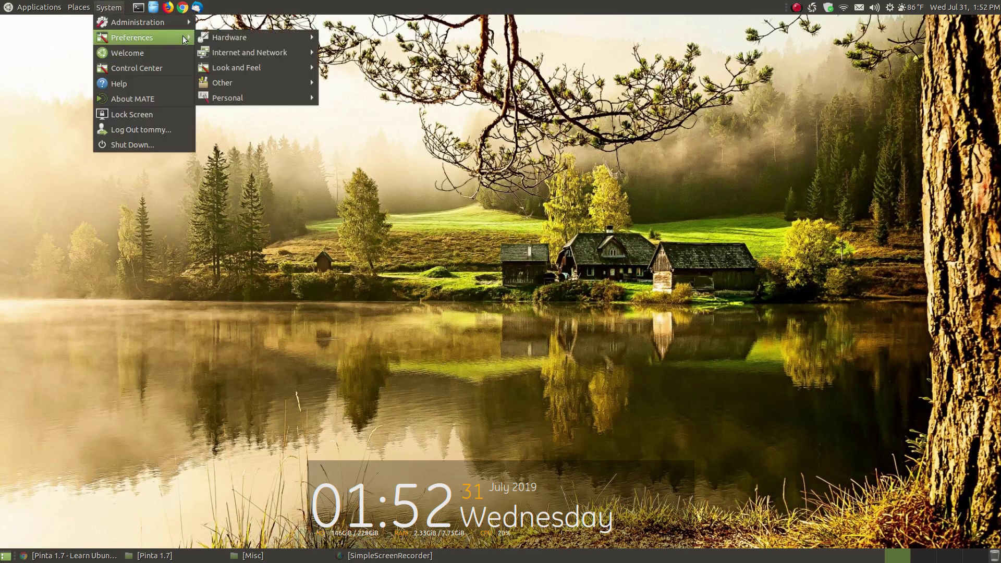
mouse_move(256, 58)
left_click(341, 68)
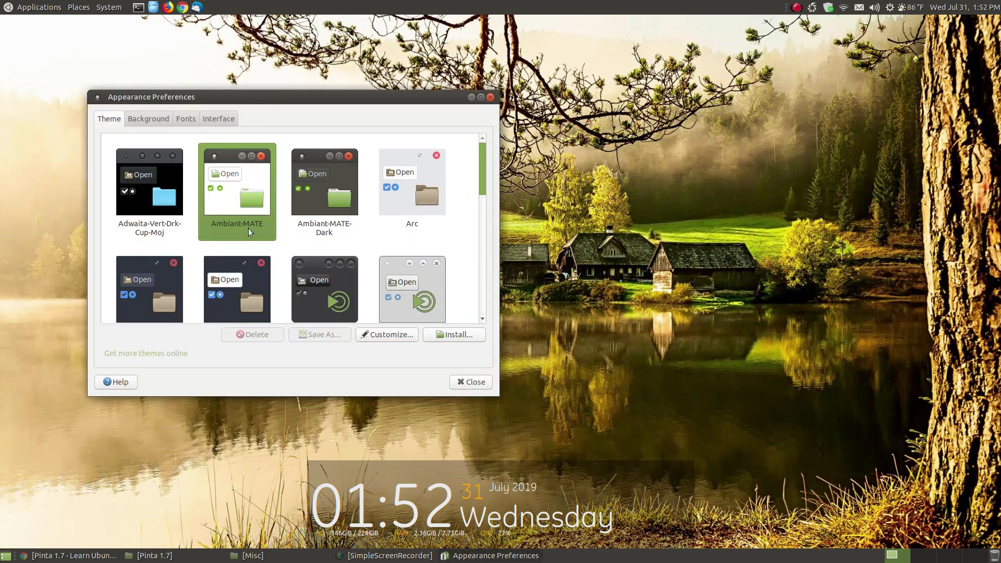
left_click_drag(301, 94, 444, 57)
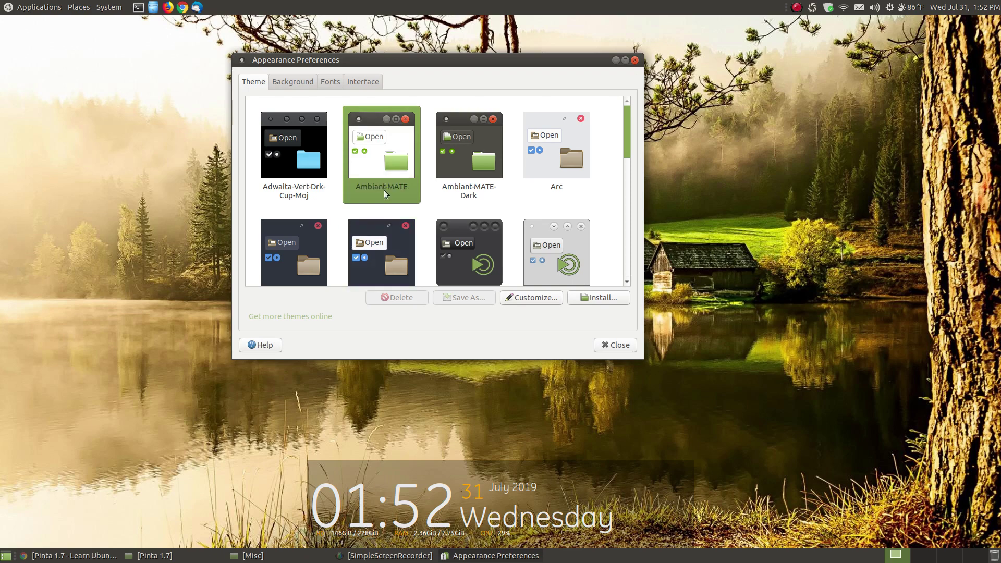
left_click(294, 162)
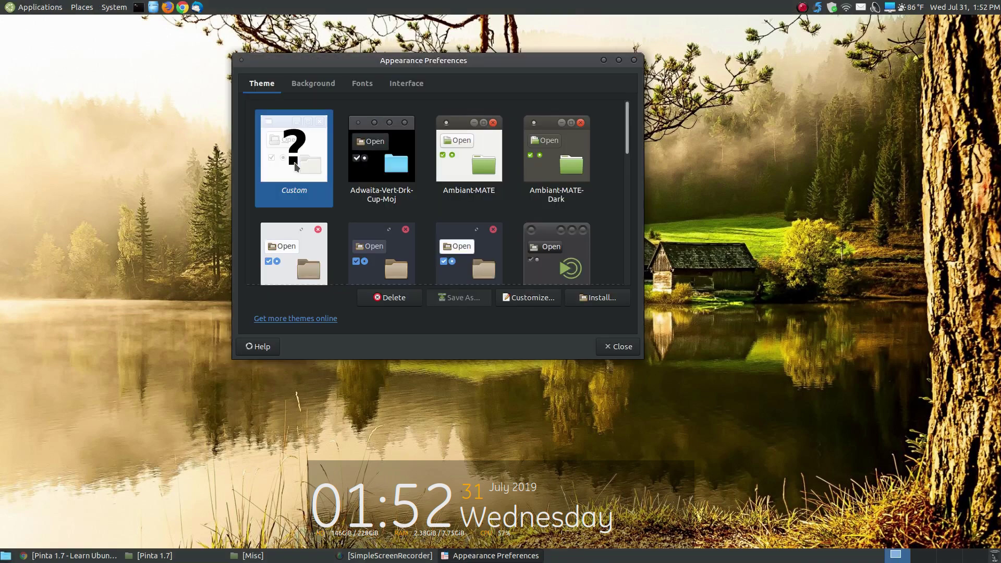
left_click(612, 347)
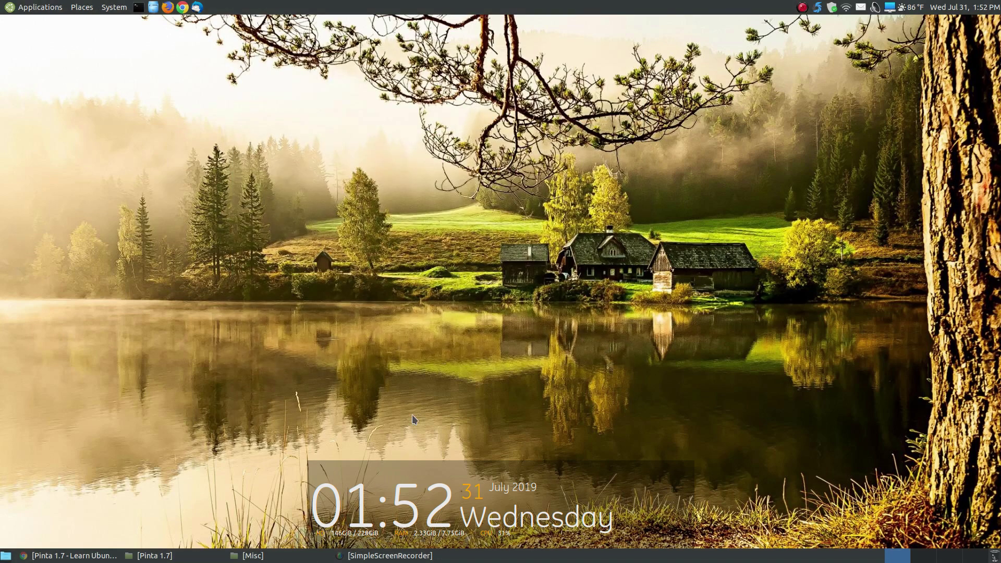
left_click(15, 5)
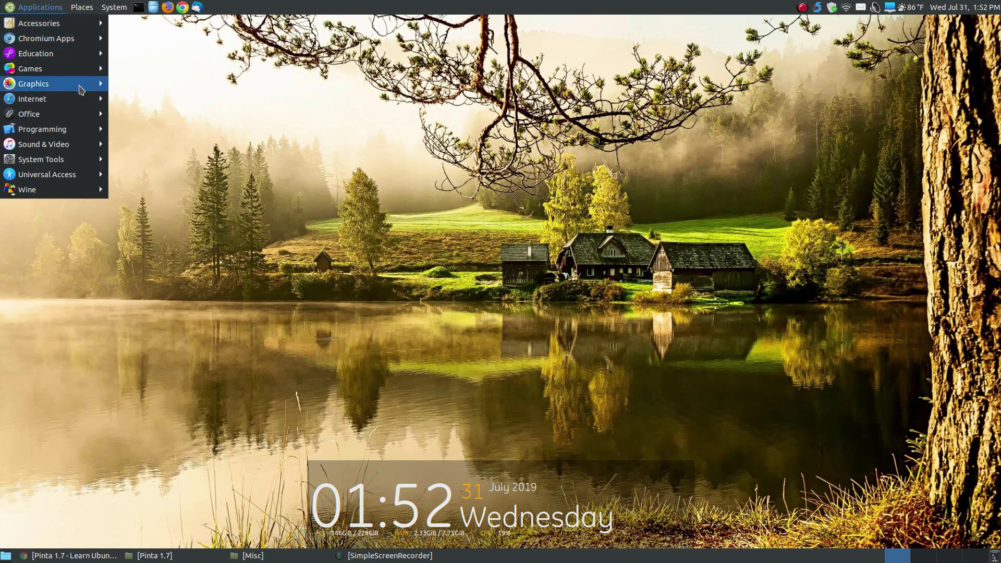
Relaunch Pinta from Applications > Graphics to see it under the dark theme.
mouse_move(82, 90)
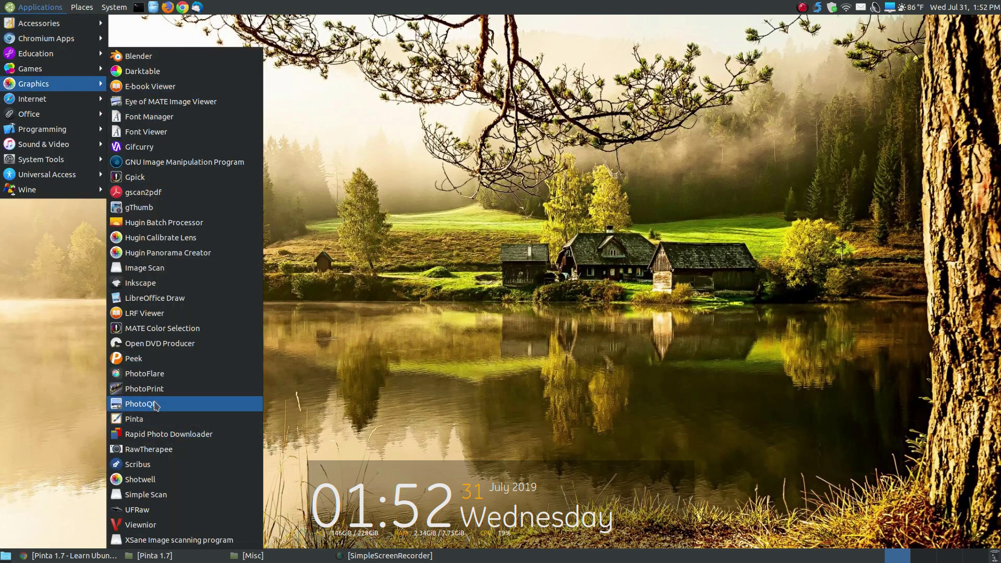
left_click(152, 419)
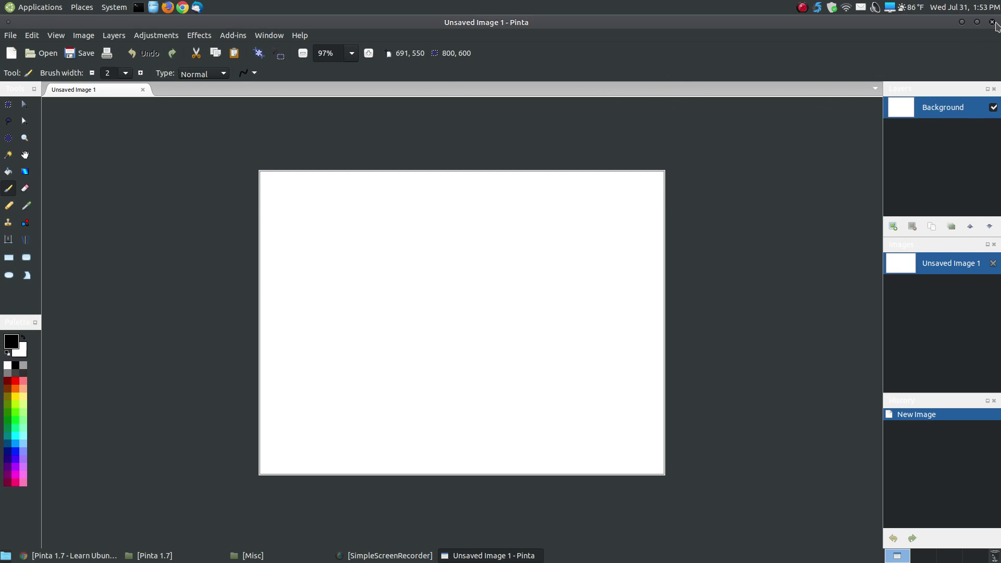
Quit Pinta and view the article's Pinta 1.7 dark-theme comparison in Chrome.
left_click(991, 22)
left_click(61, 555)
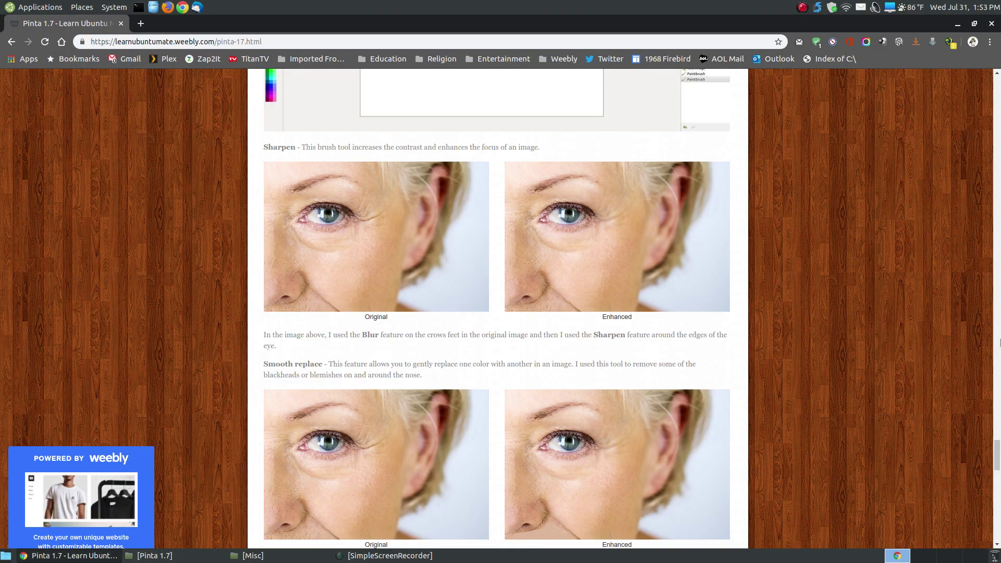
mouse_move(996, 472)
left_mouse_down()
mouse_move(997, 524)
mouse_move(996, 507)
left_mouse_up()
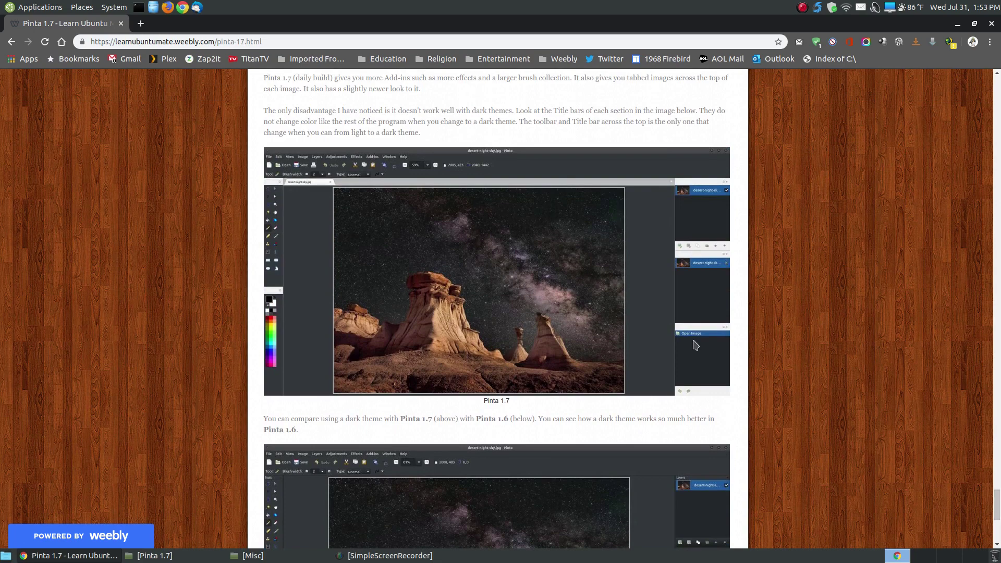
scroll(703, 304, "down", 3)
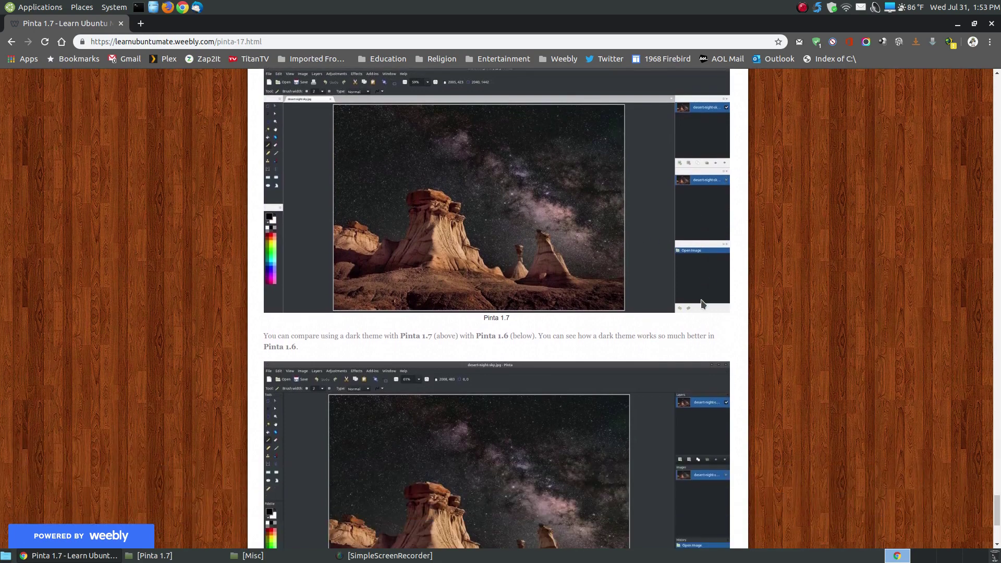
scroll(521, 219, "up", 2)
Restore the light Ambiant-MATE theme through System > Preferences > Appearance.
left_click(111, 7)
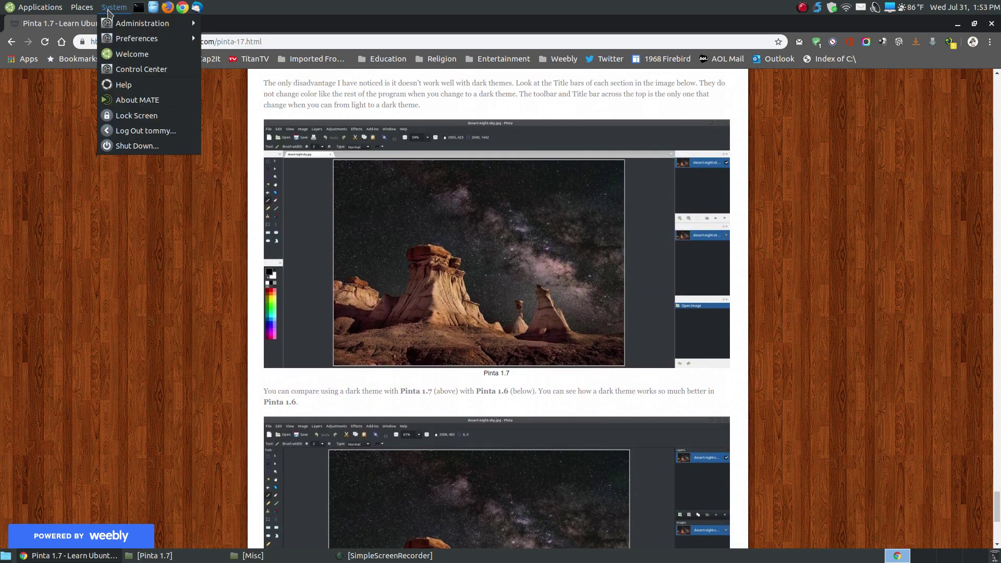
mouse_move(154, 38)
mouse_move(255, 71)
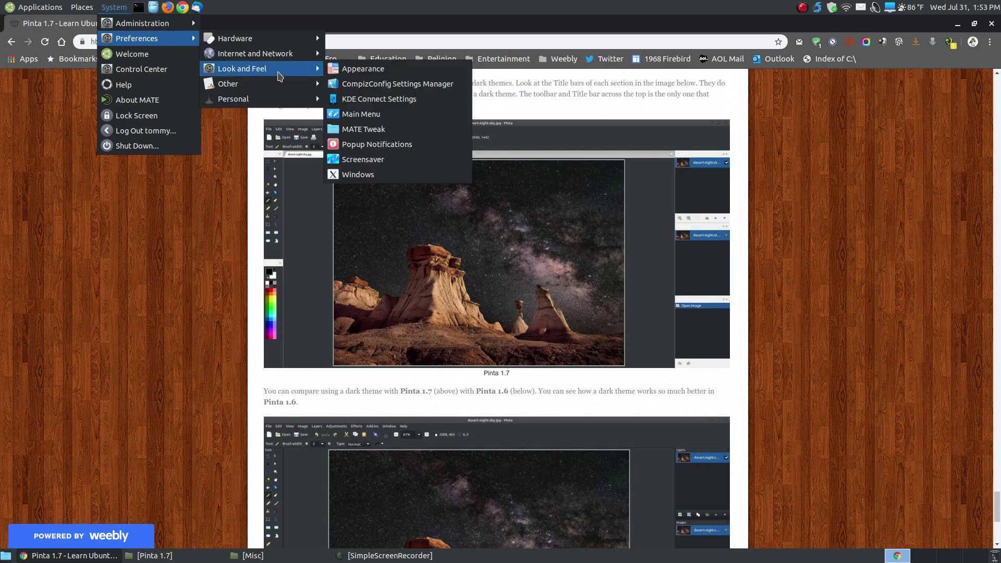
left_click(358, 72)
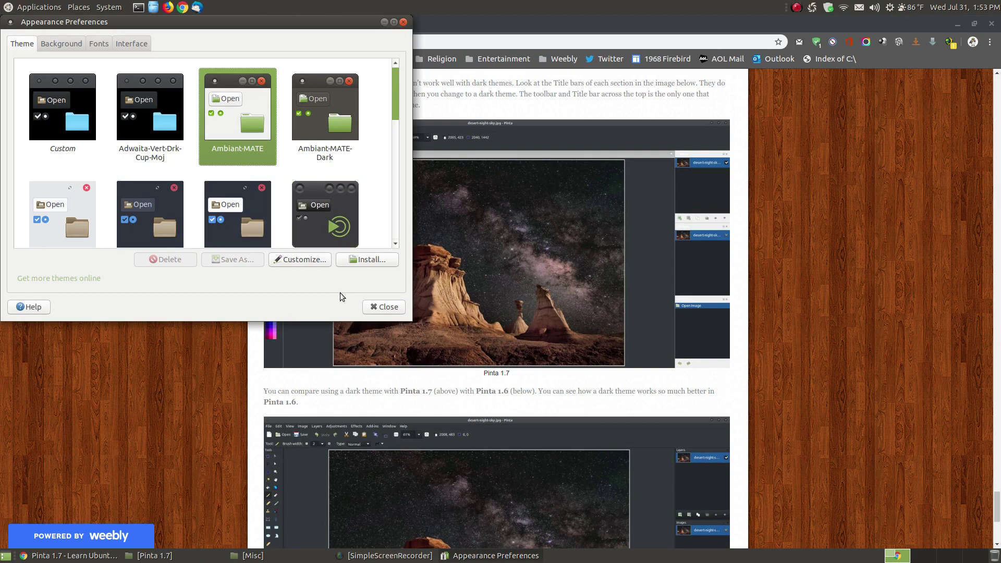
left_click(371, 310)
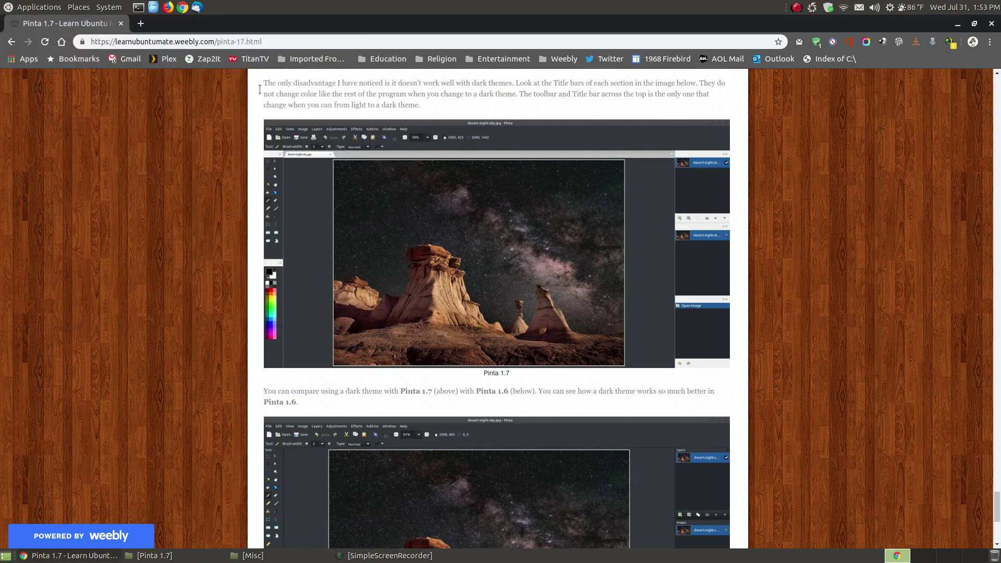
left_click(39, 7)
Launch Pinta again from Applications > Graphics under the light Ambiant-MATE theme.
mouse_move(69, 100)
mouse_move(73, 84)
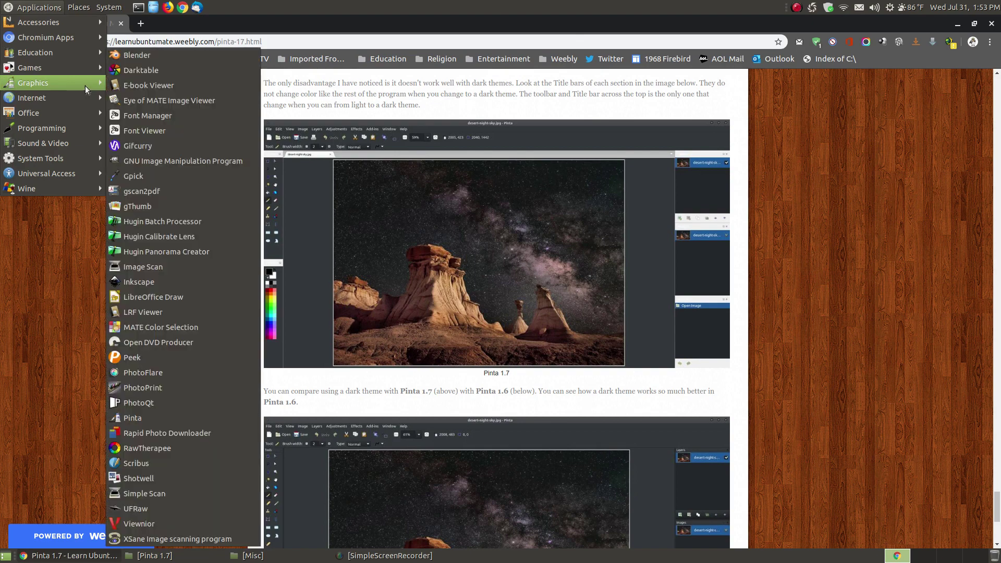
left_click(145, 423)
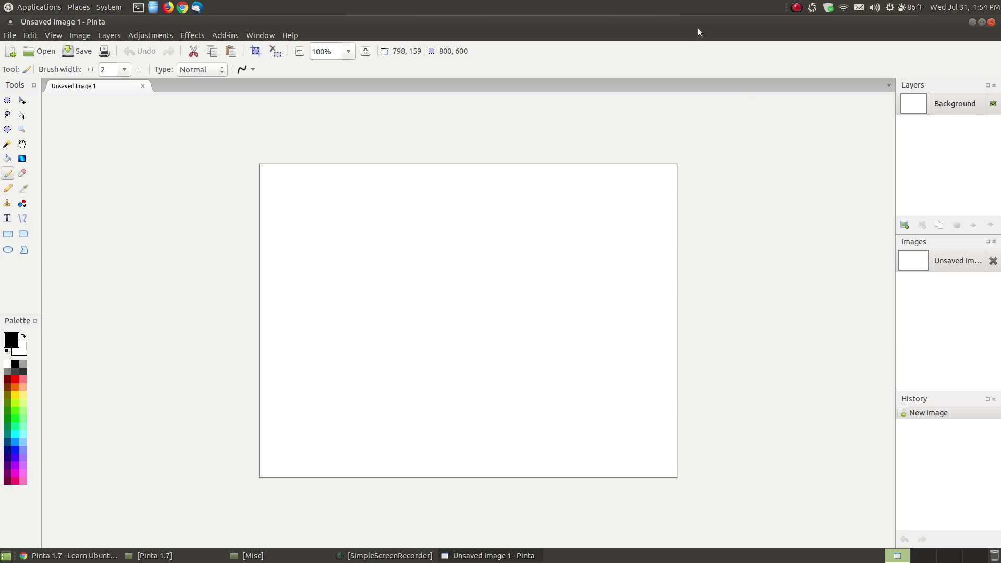
Inspect the Brush Collection add-in under Brushes in the Add-in Manager, then quit Pinta.
left_click(235, 35)
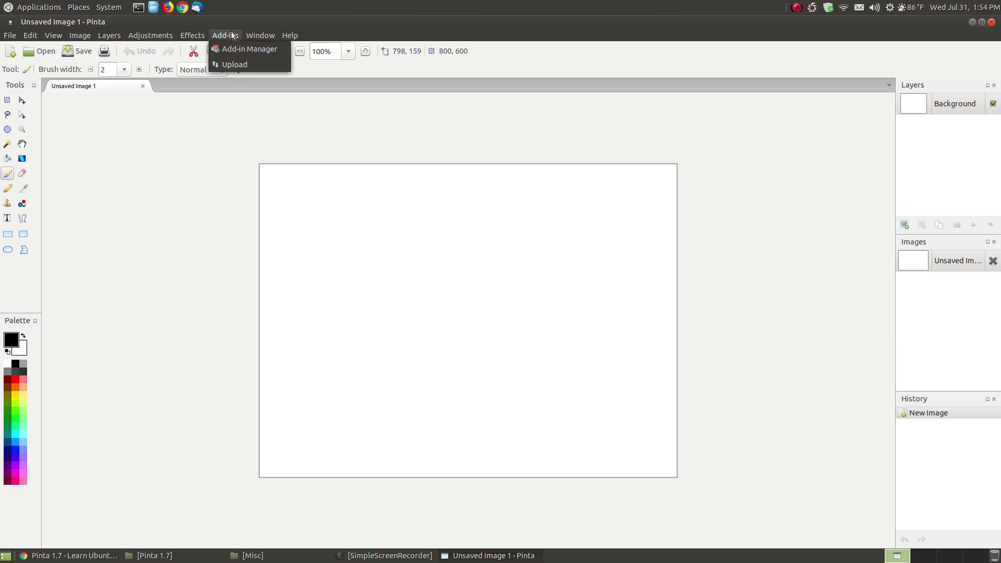
left_click(240, 48)
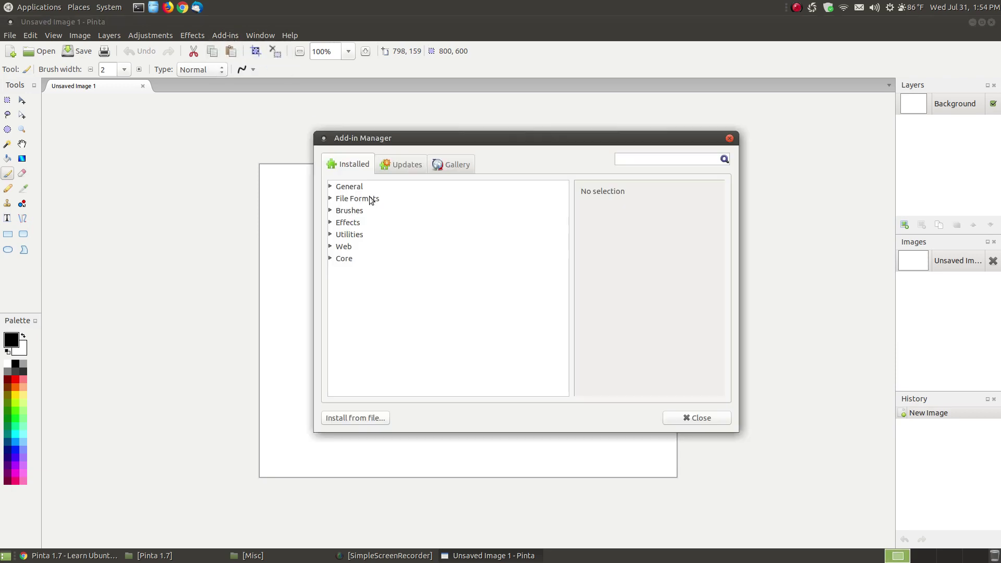
left_click(330, 211)
left_click(398, 228)
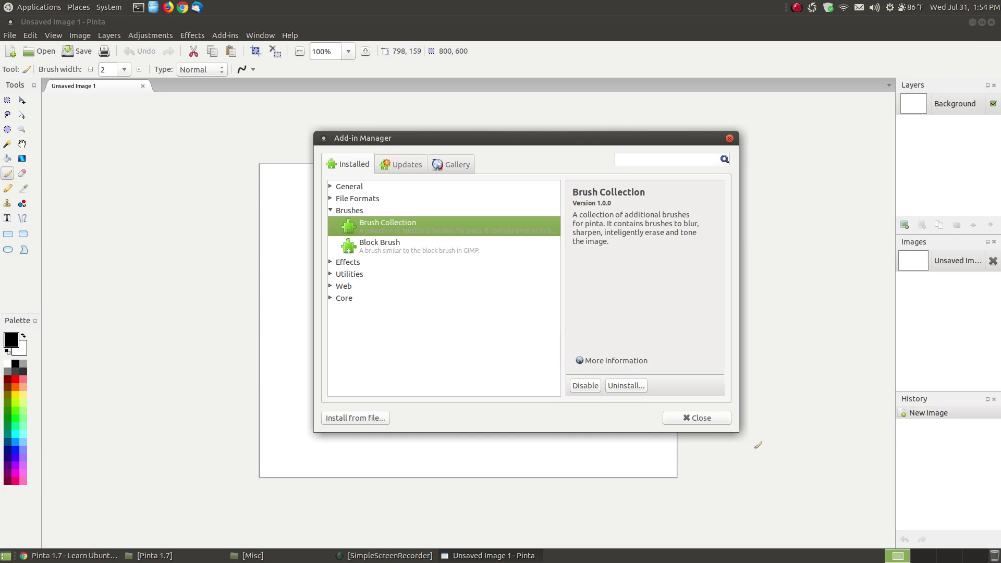
left_click(710, 419)
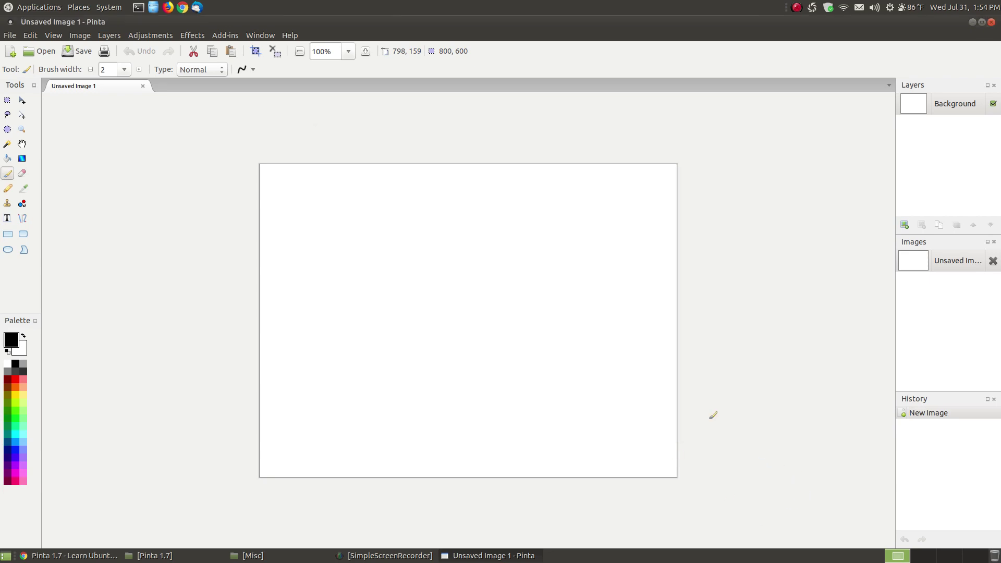
left_click(991, 22)
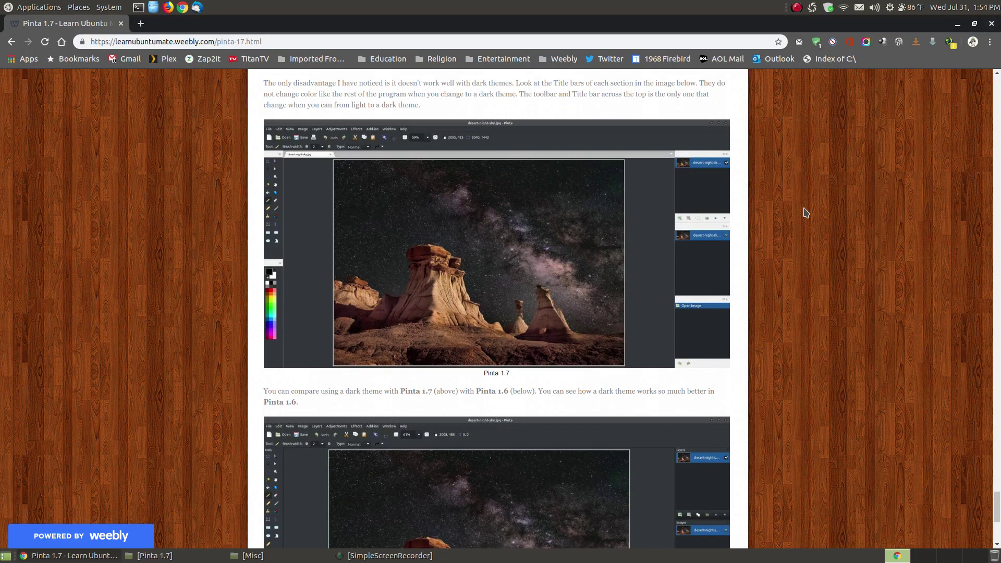